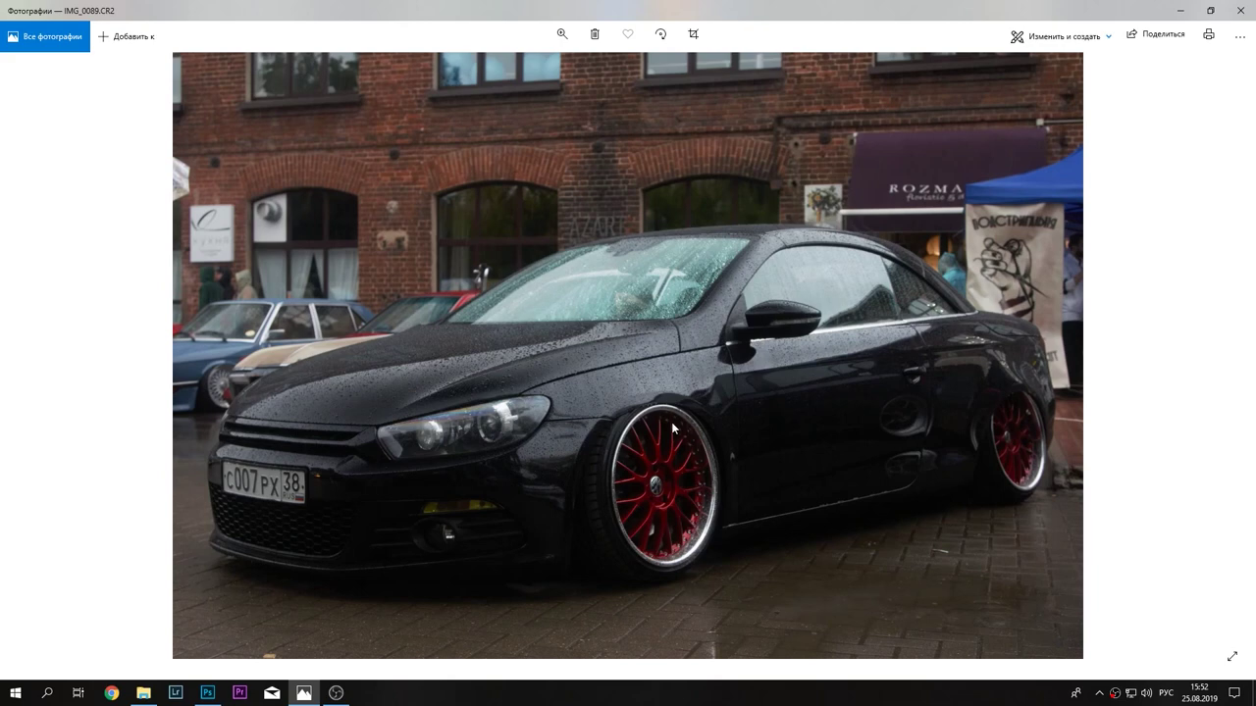
- Flip between IMG_0089.CR2 and IMG_0091.CR2 in Photos, ending on IMG_0091, then close the viewer
key(Right)
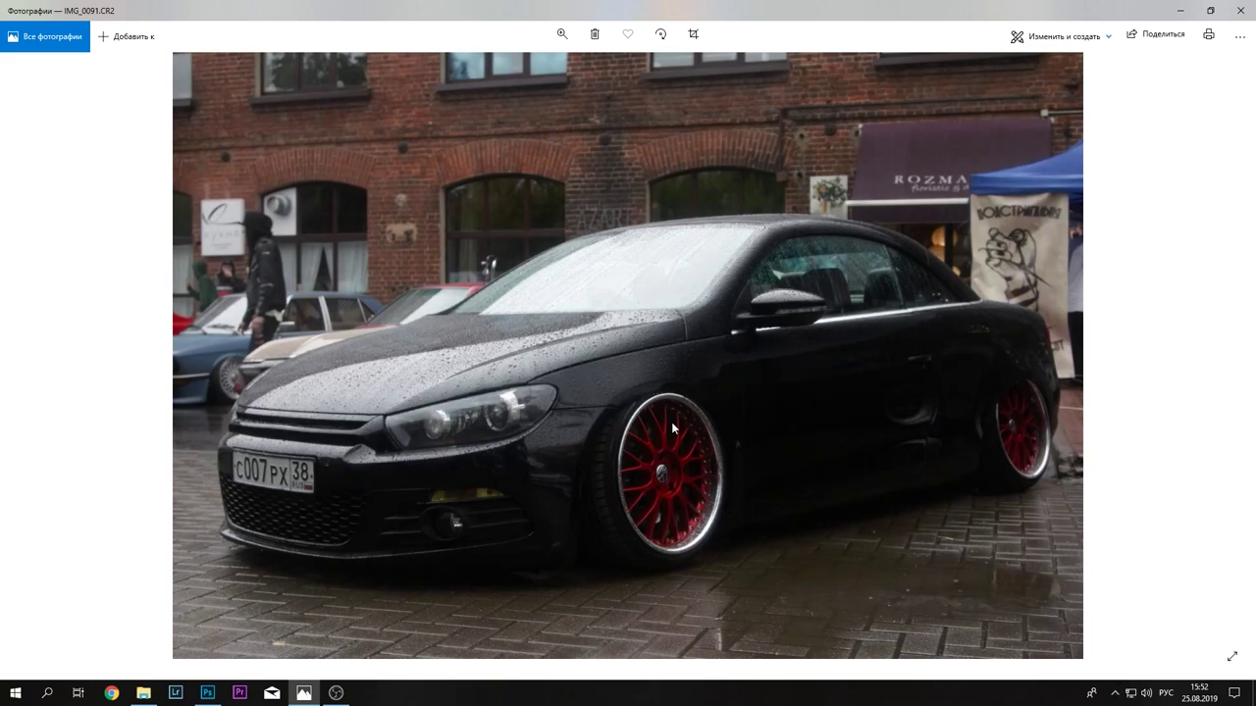
key(Left)
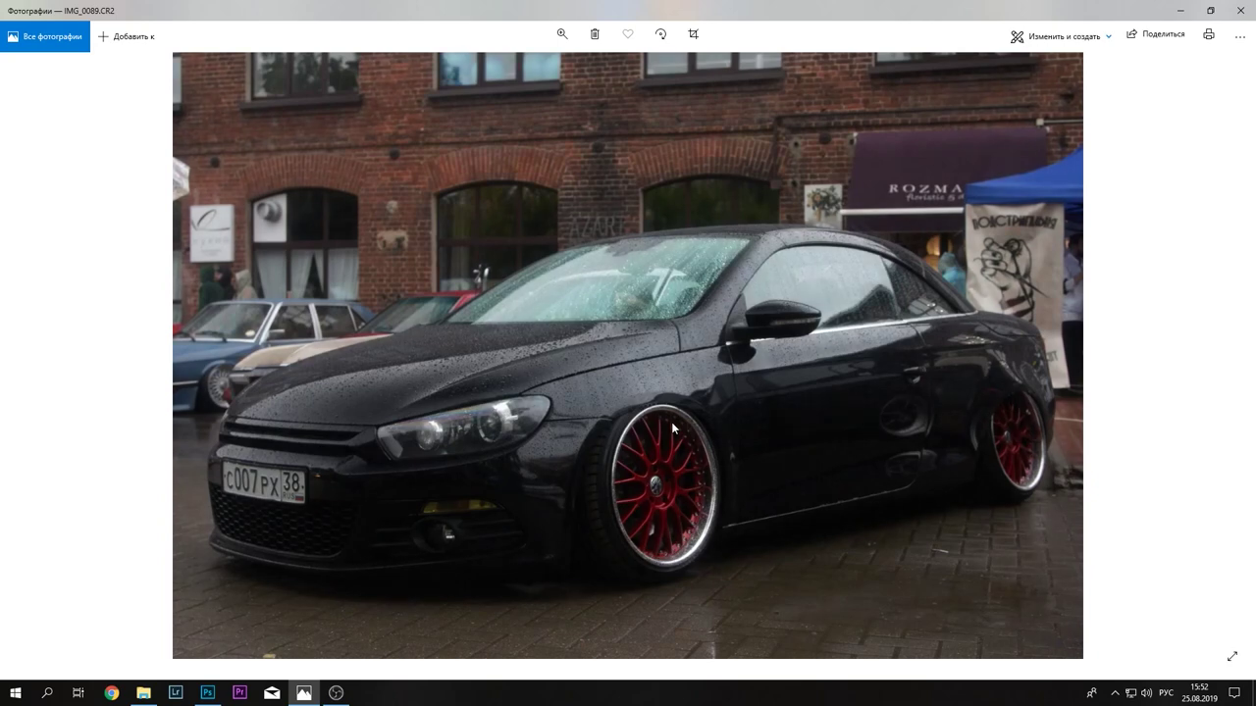
key(Right)
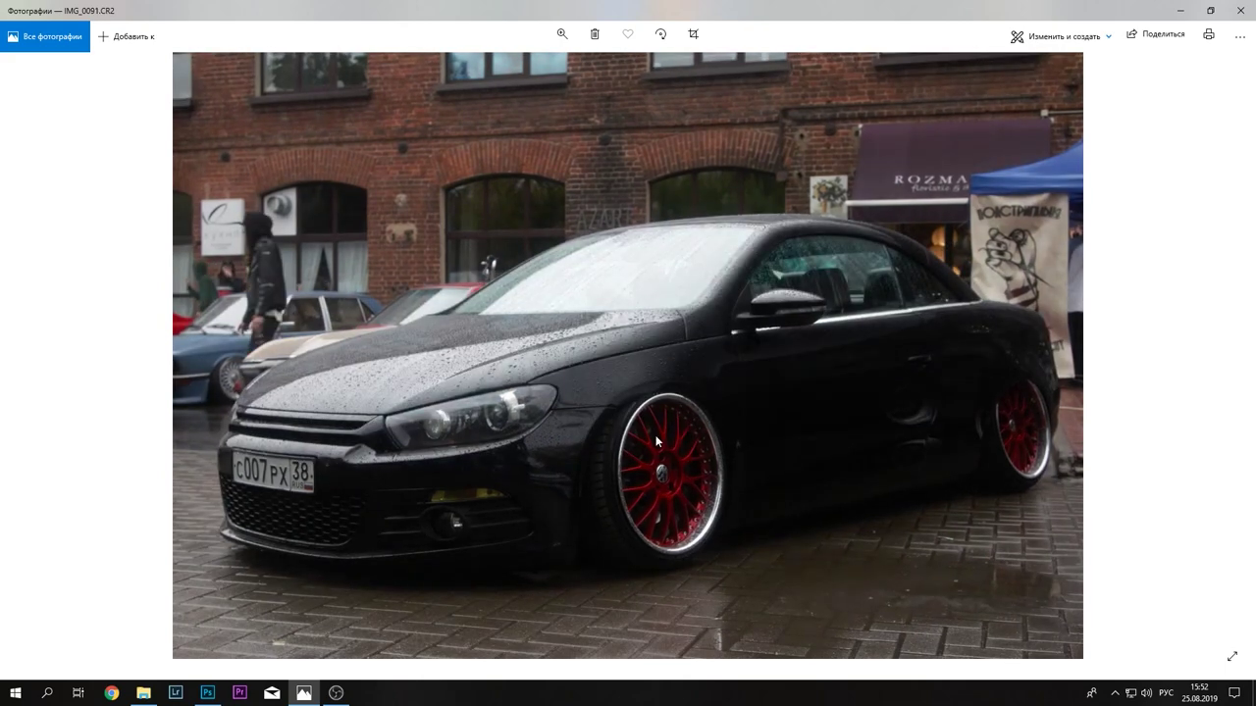
click(1184, 9)
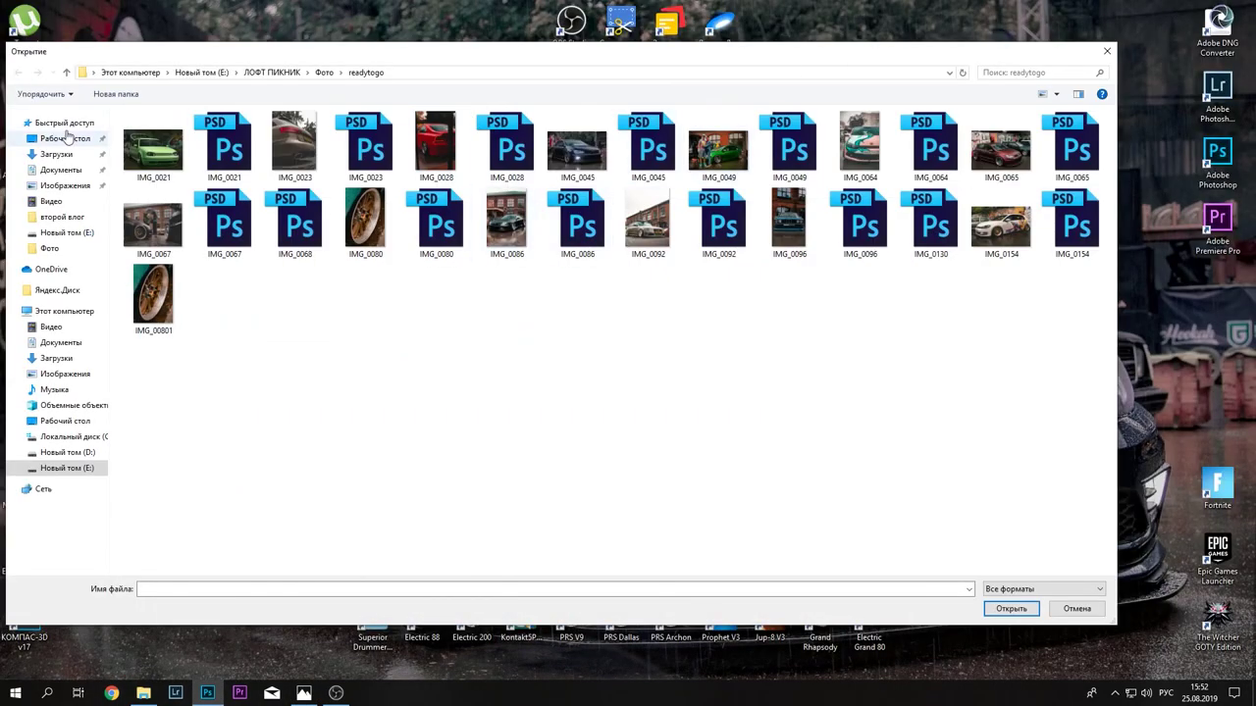
- Browse to the Фото folder and open IMG_0089.CR2 in Camera Raw
click(274, 73)
double_click(144, 145)
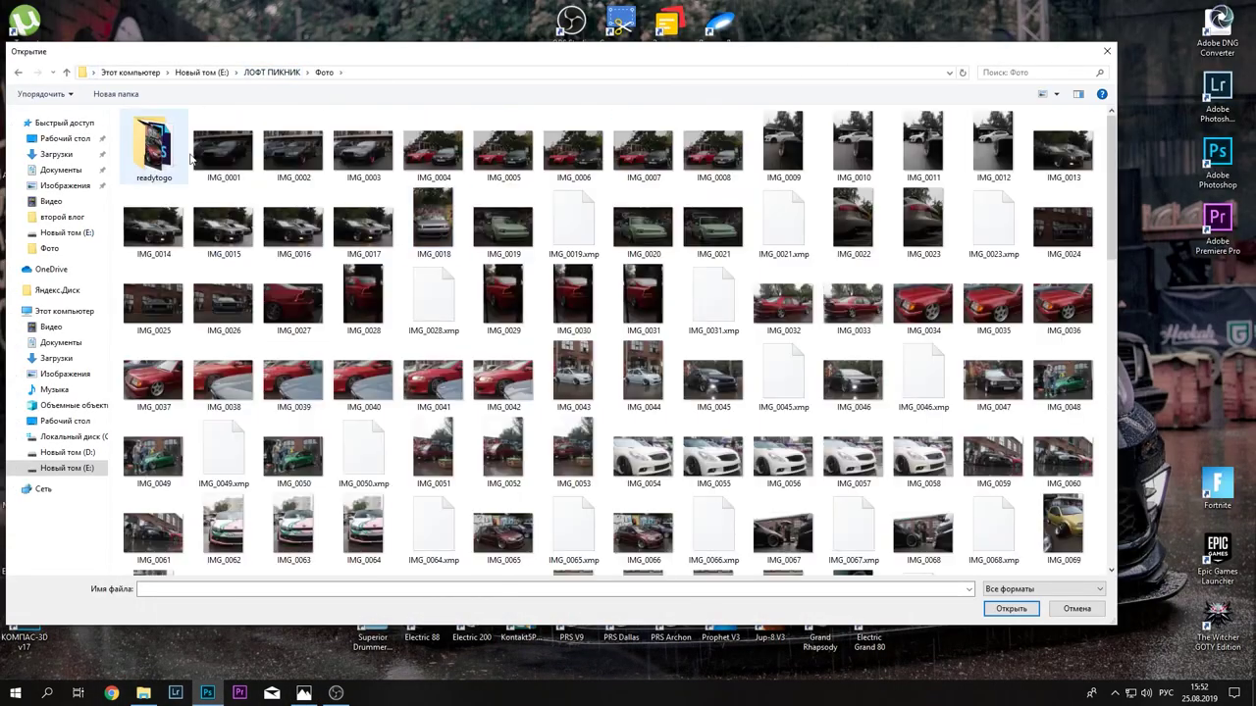
scroll(628, 373, down, 5)
click(713, 233)
click(1010, 608)
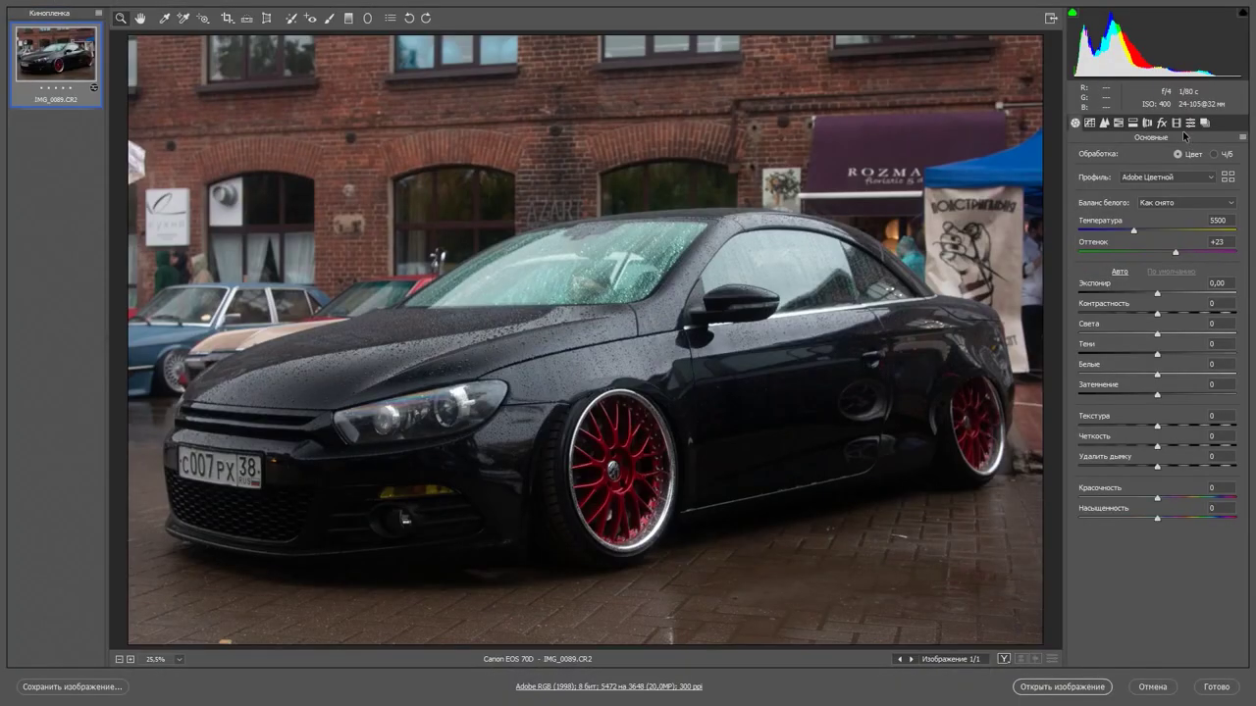
- Apply lens profile and chromatic aberration corrections and open IMG_0089 converted to the working space
click(1161, 122)
click(1175, 122)
click(1092, 180)
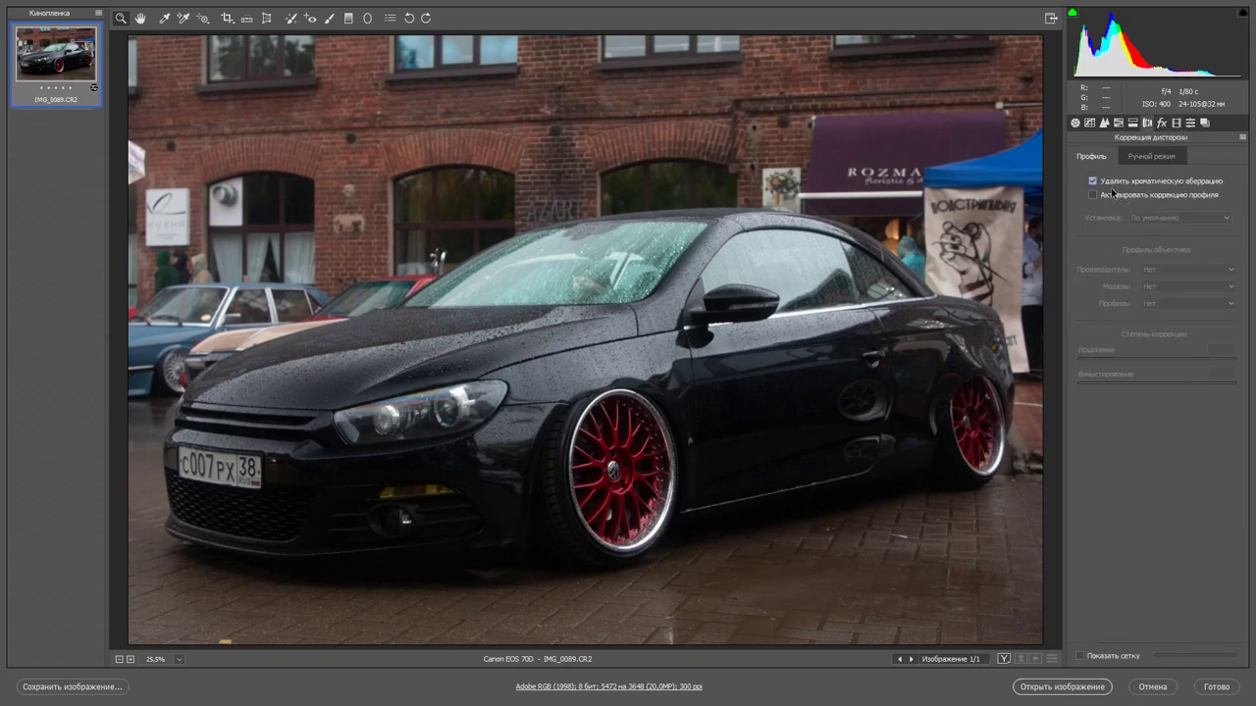
click(1092, 194)
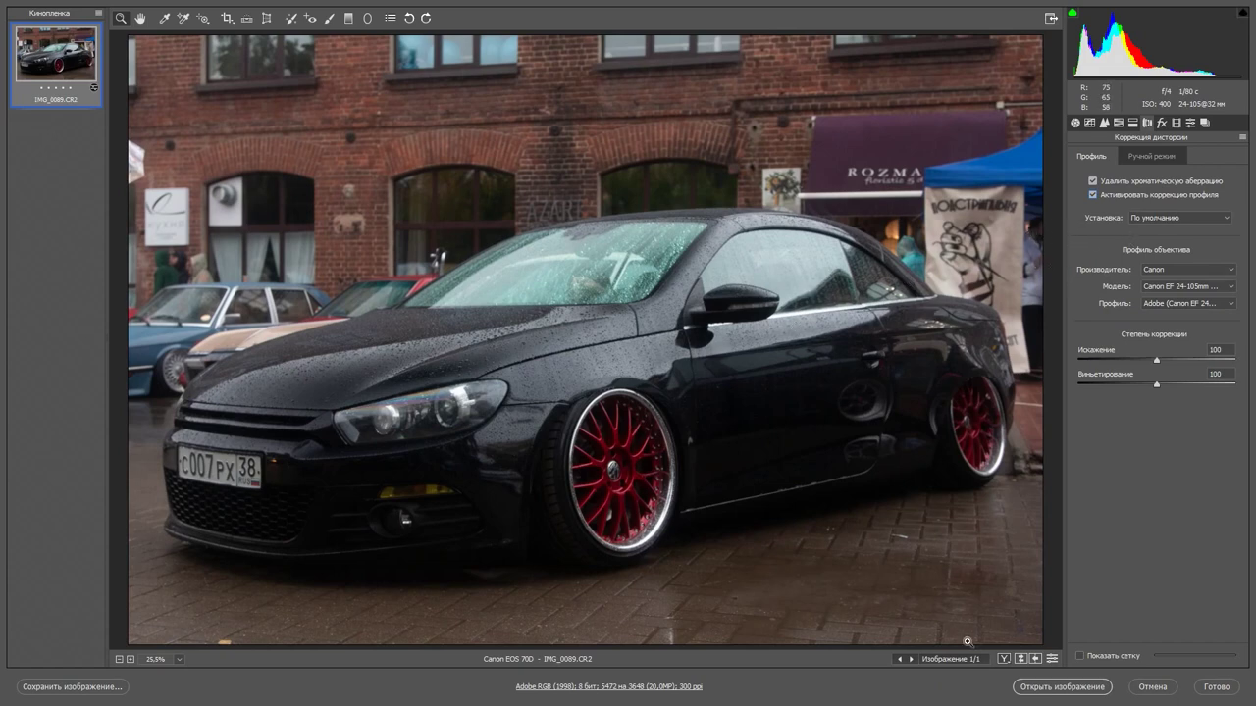
click(1064, 687)
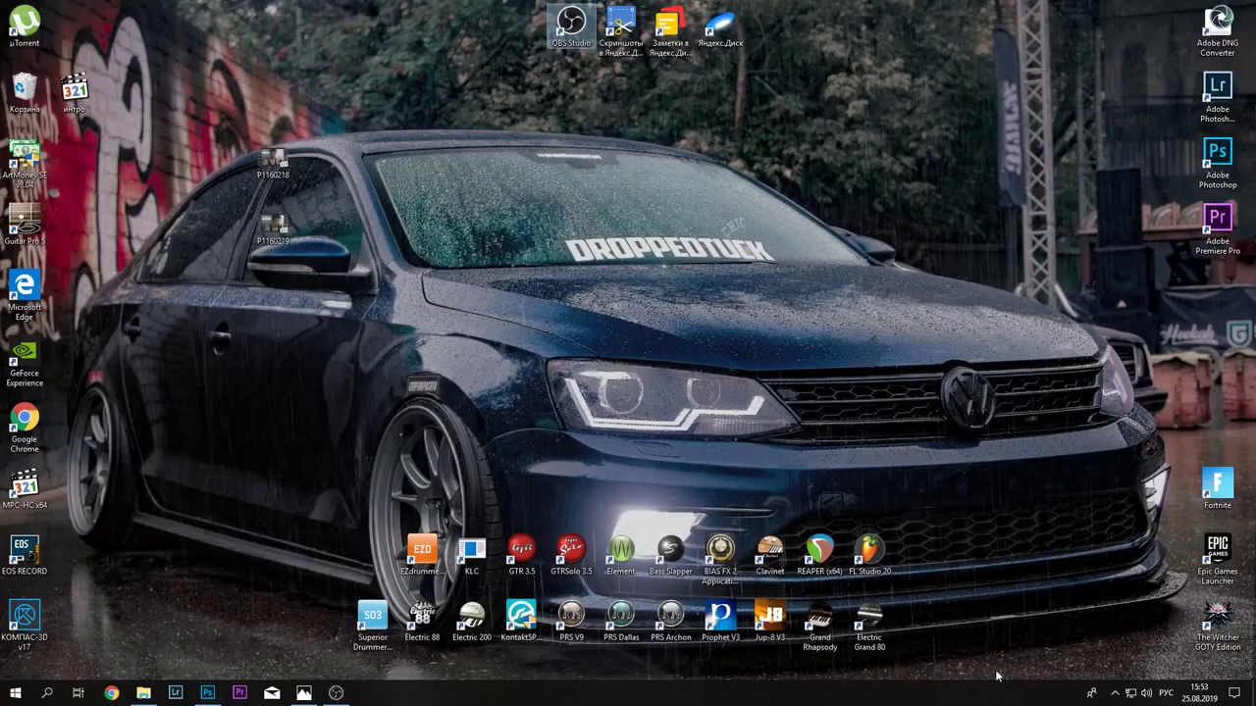
click(584, 286)
click(686, 337)
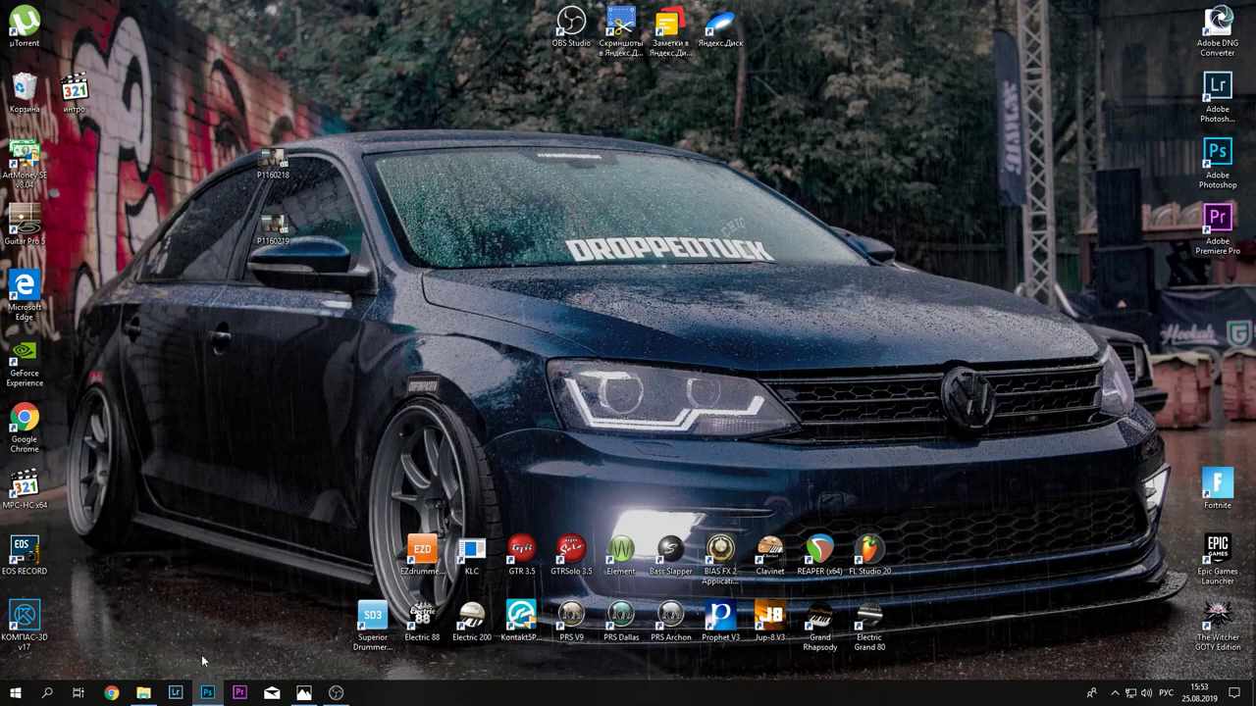
click(207, 692)
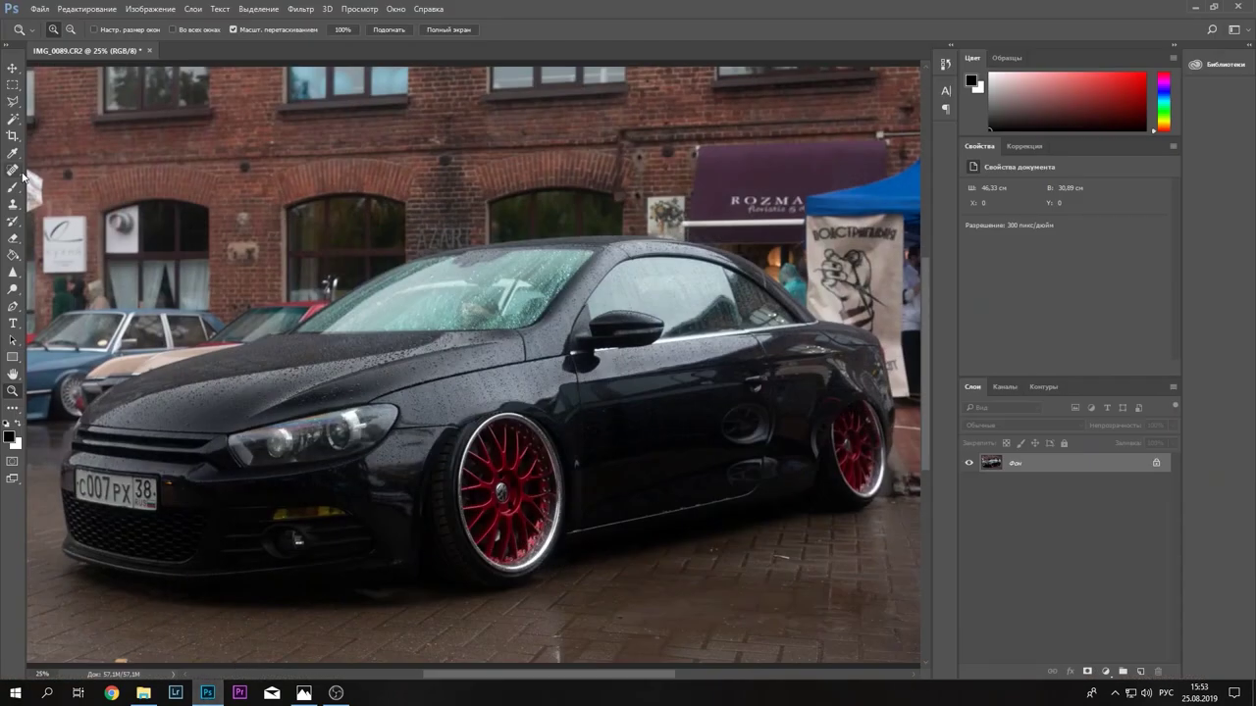
- Open IMG_0091.CR2 with the same lens corrections, converted to the working colour space
click(39, 9)
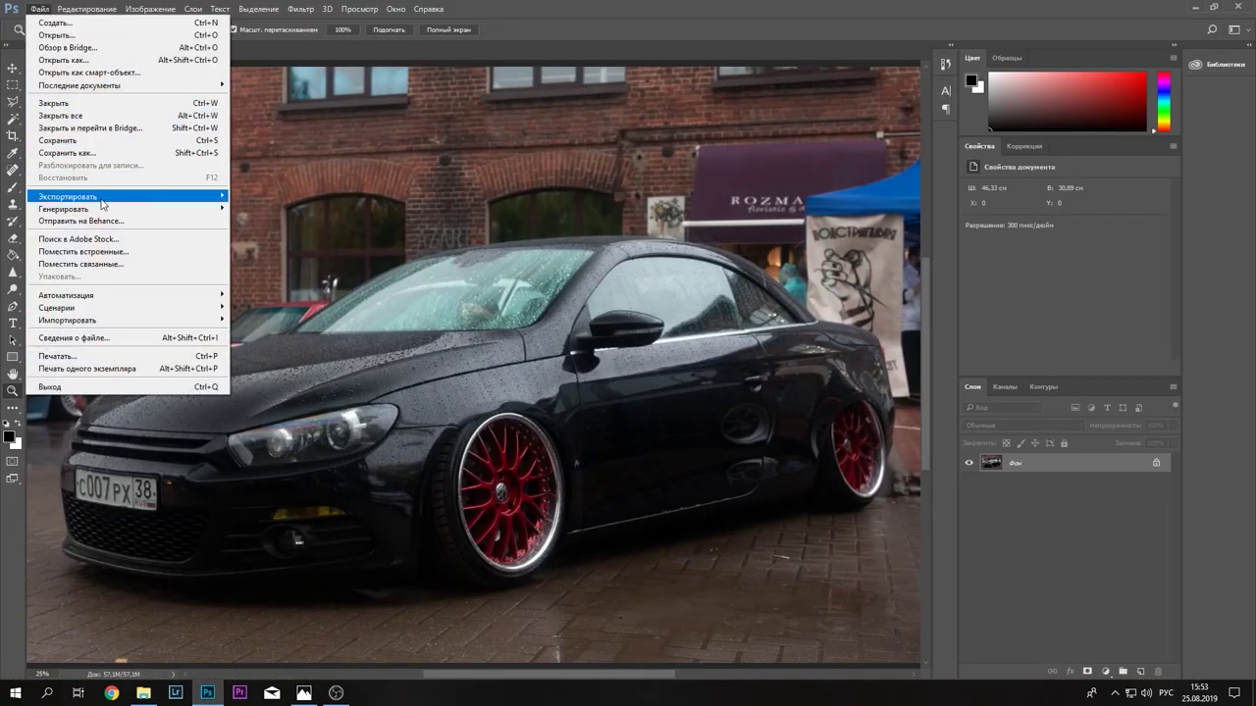
click(59, 34)
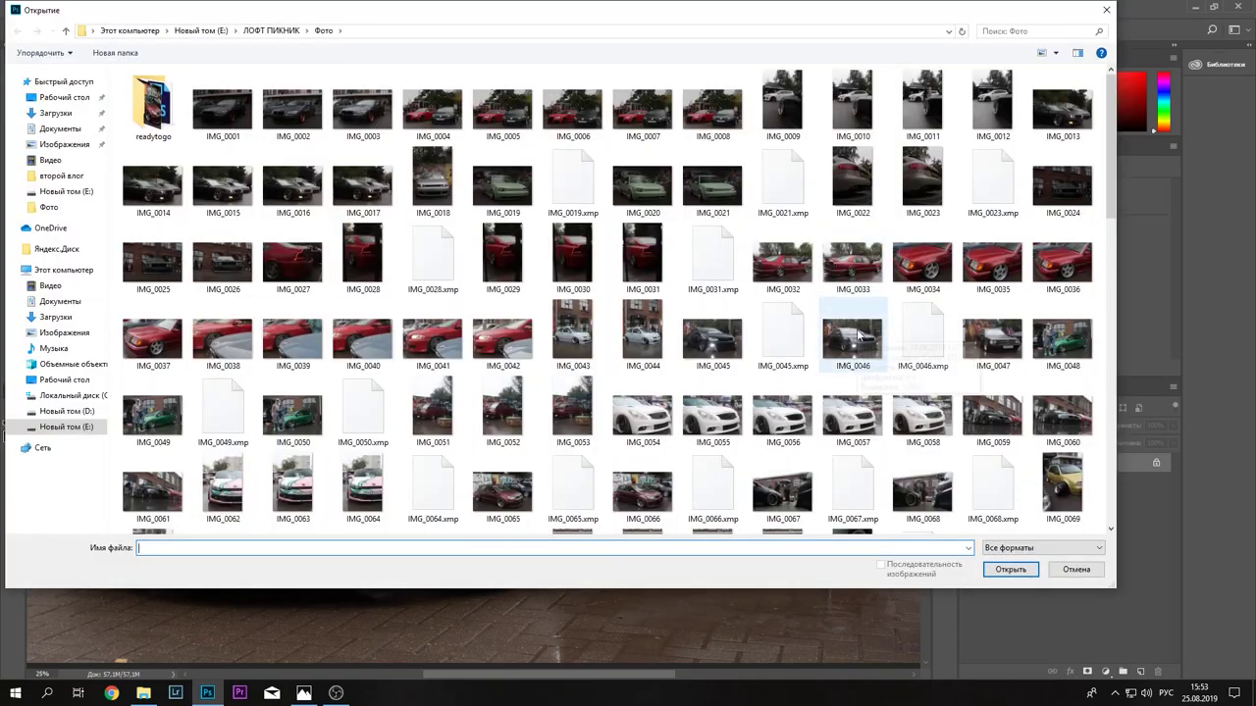
scroll(860, 335, down, 5)
double_click(922, 265)
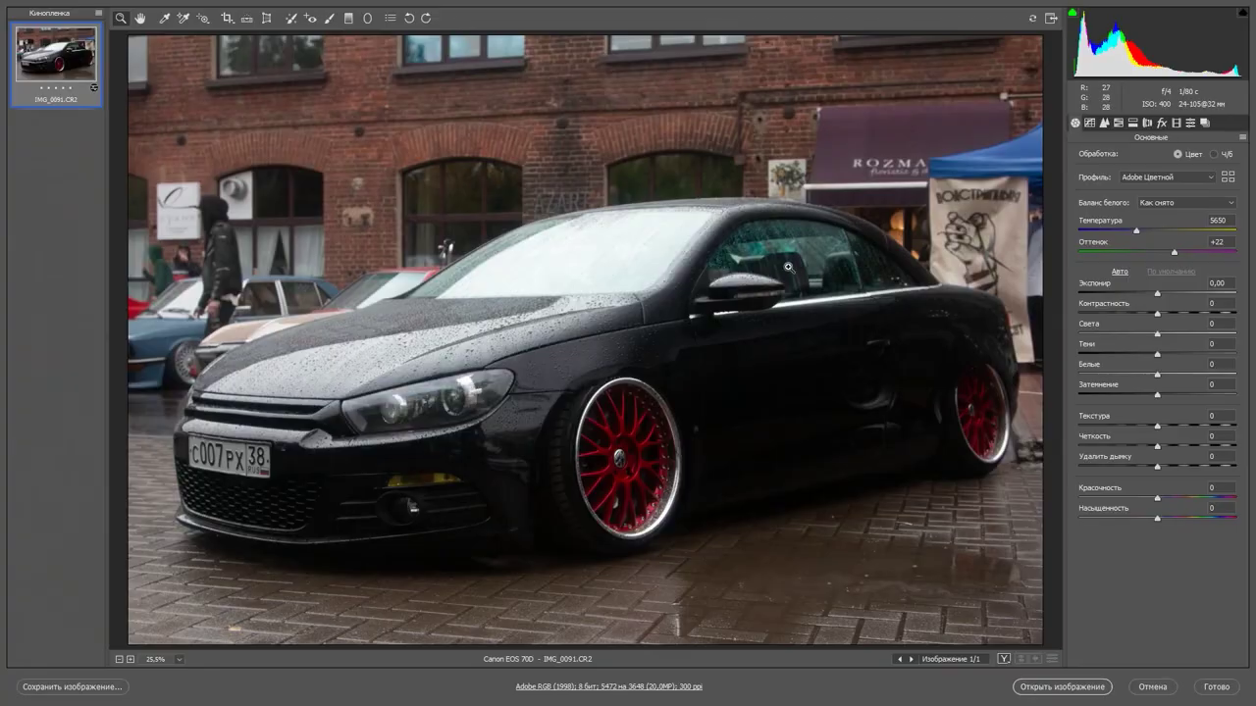
click(1148, 122)
click(1094, 180)
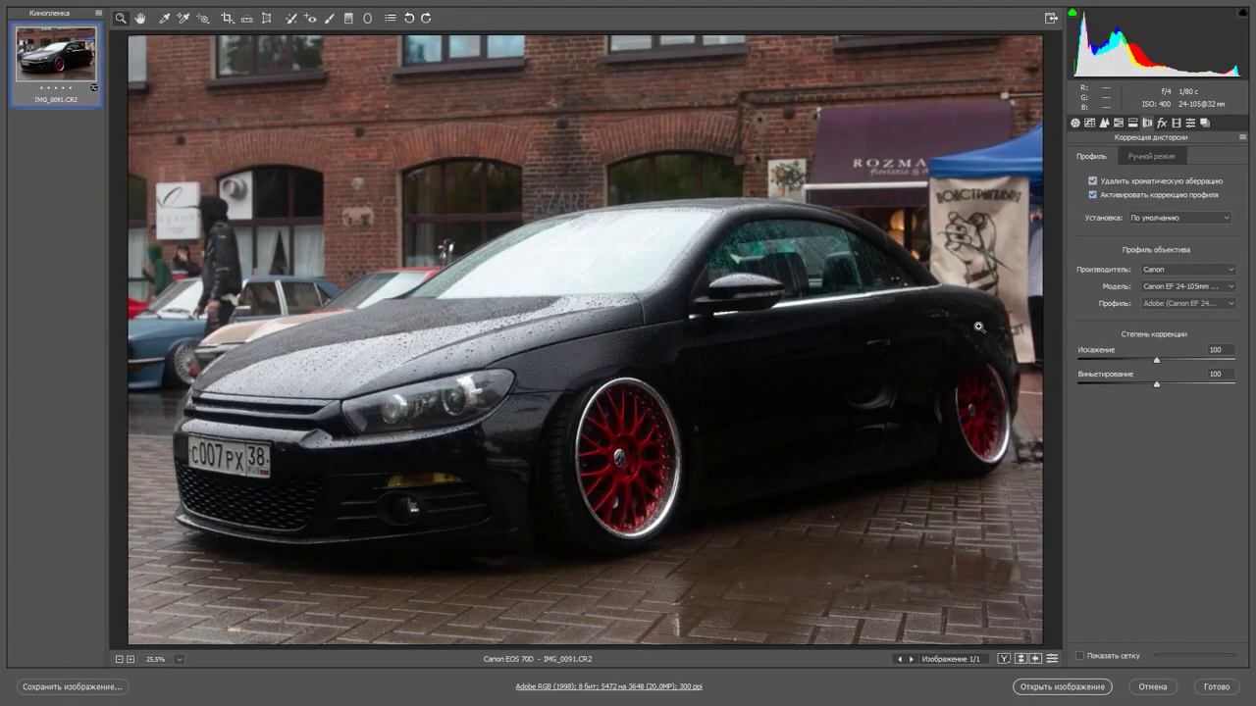
click(1062, 687)
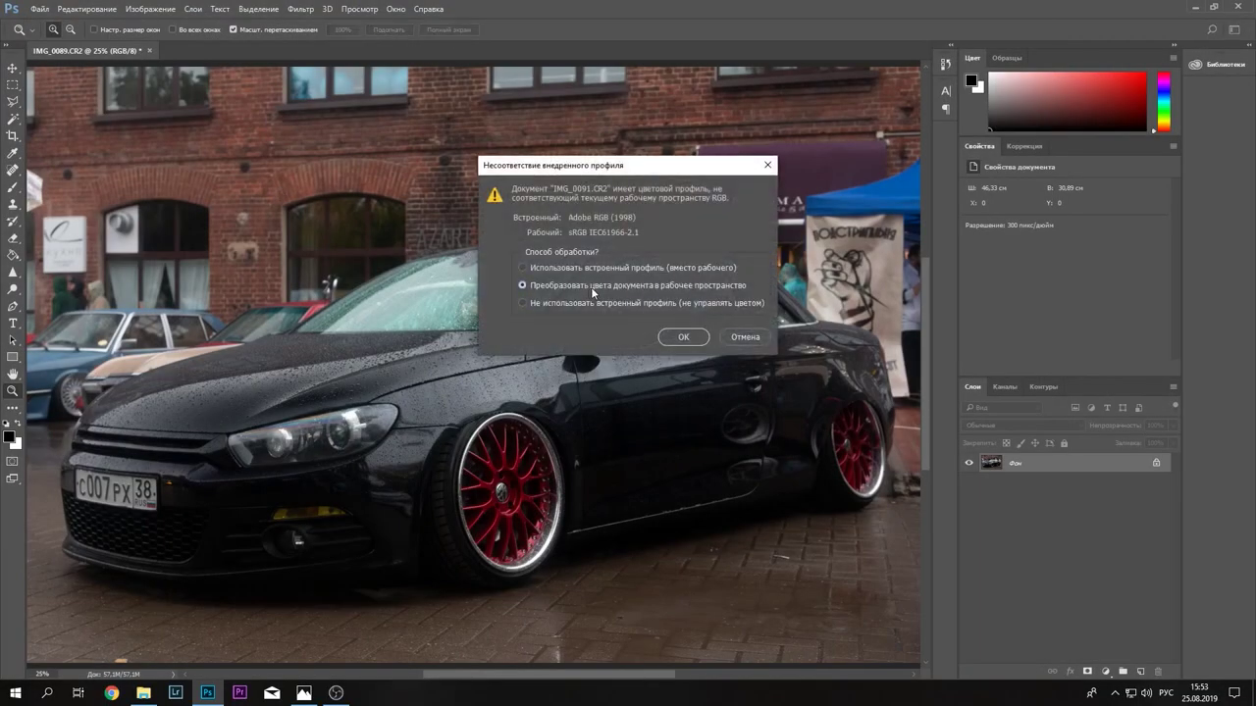
click(684, 338)
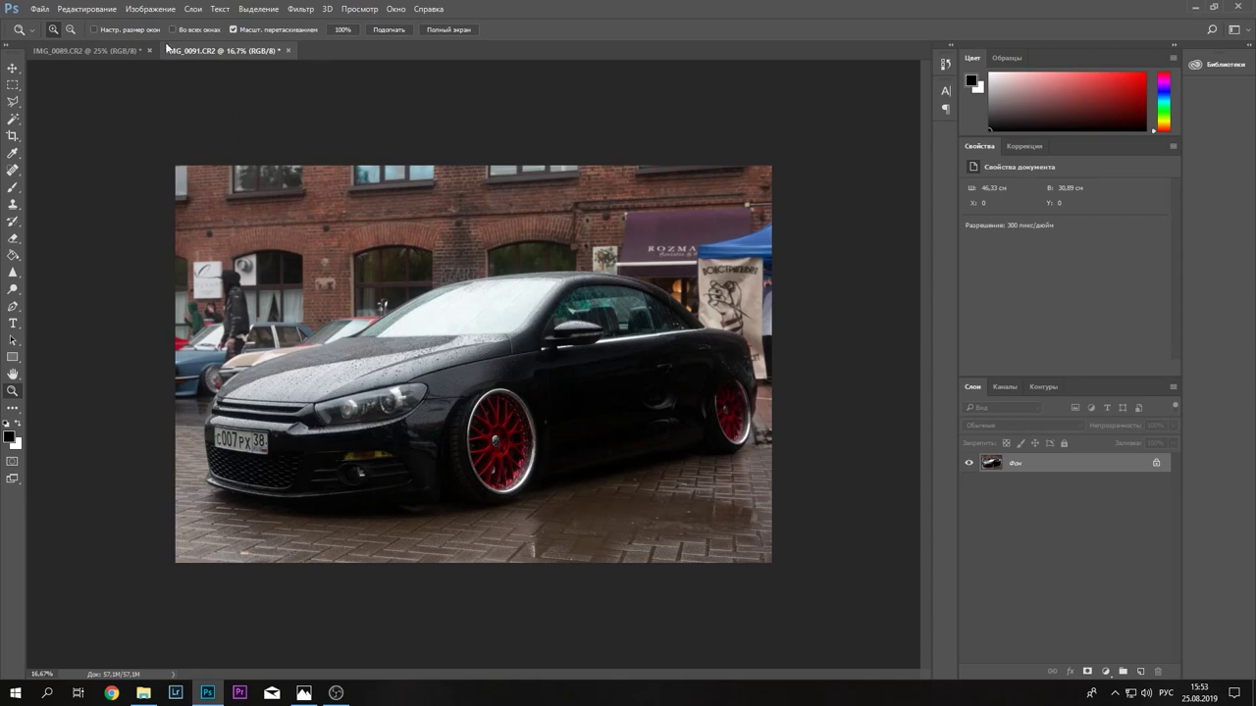
key(ctrl+Tab)
key(ctrl+Tab)
key(ctrl+Tab)
- Paste the IMG_0091 photo as a new layer over IMG_0089
click(201, 50)
click(114, 51)
click(213, 54)
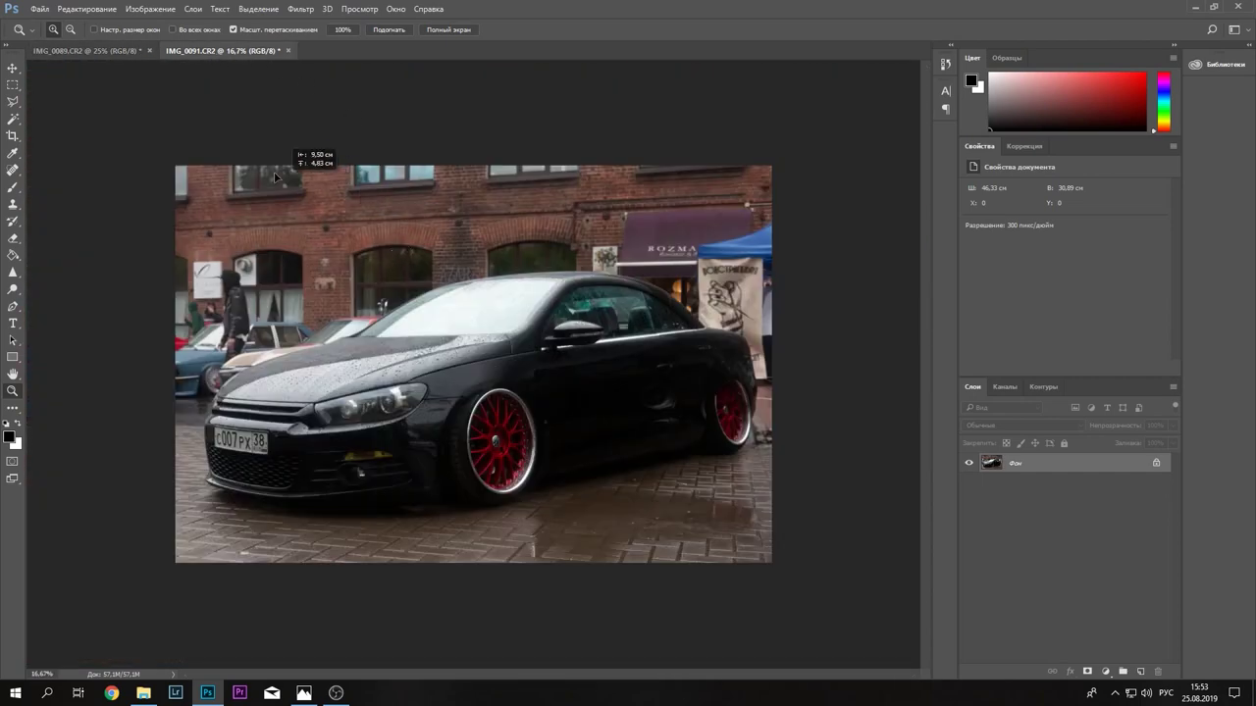
click(132, 50)
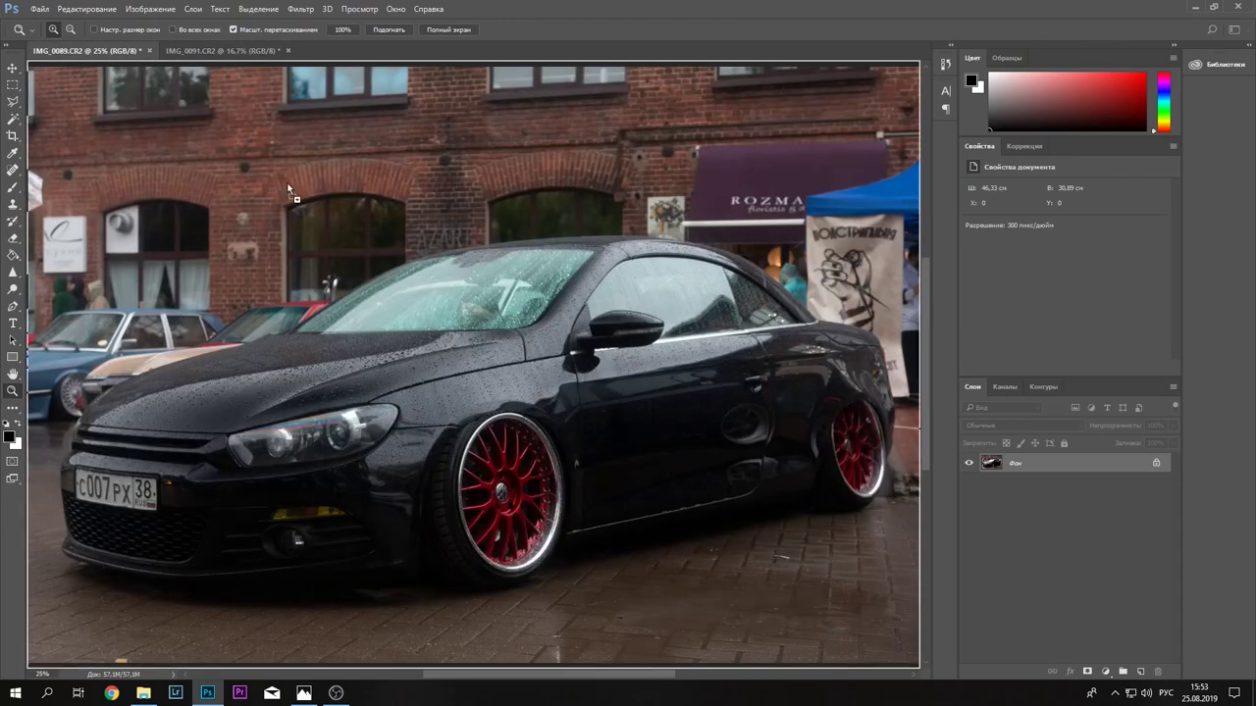
key(ctrl+v)
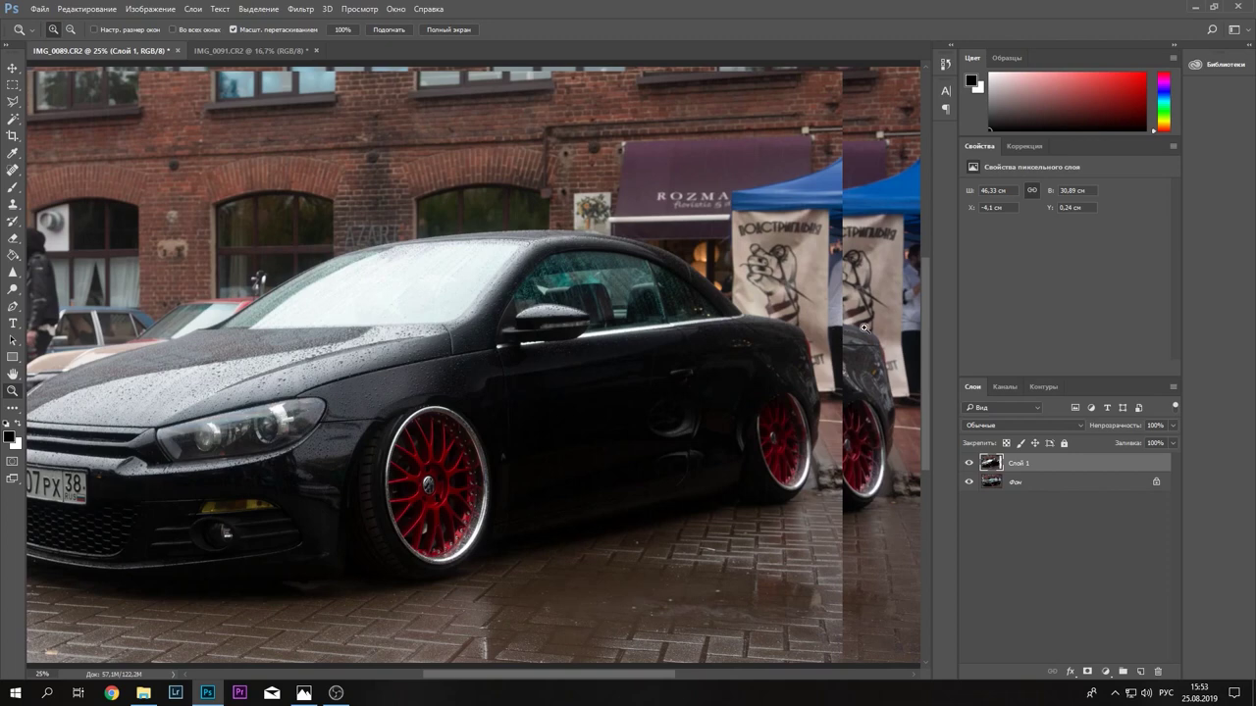
- Unlock the background layer and auto-align both car layers
click(1157, 483)
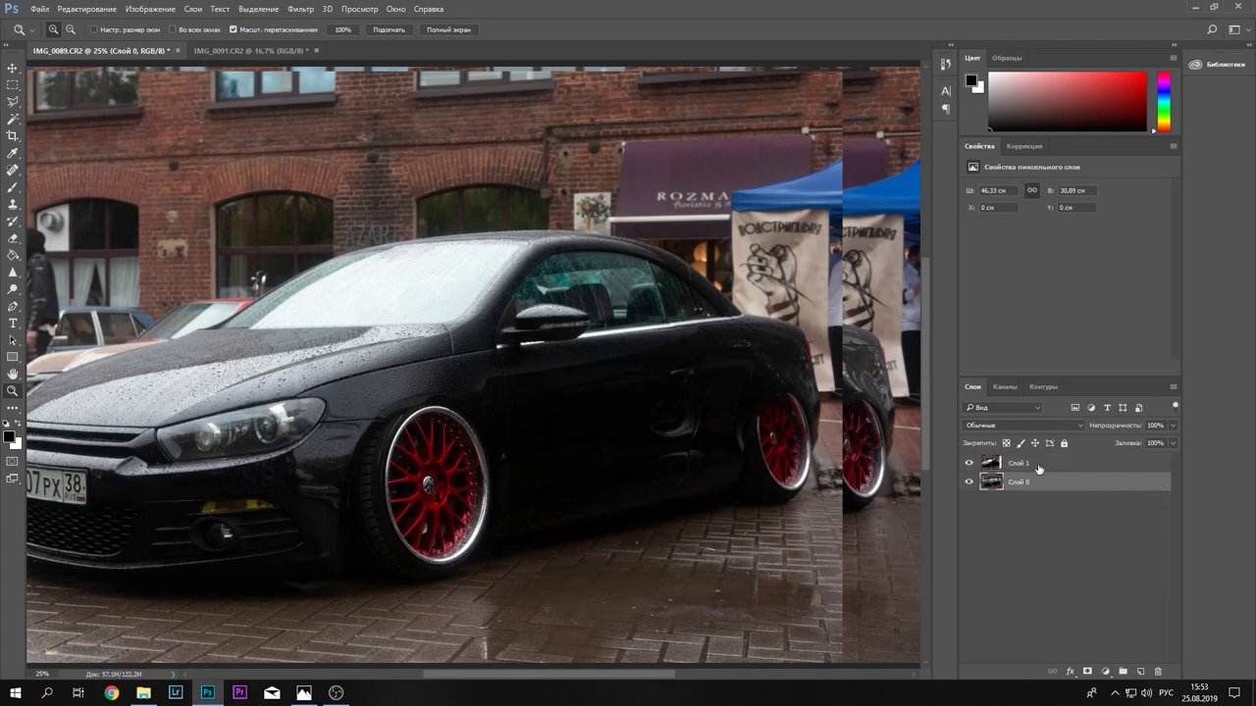
shift+click(1027, 467)
click(13, 69)
click(484, 30)
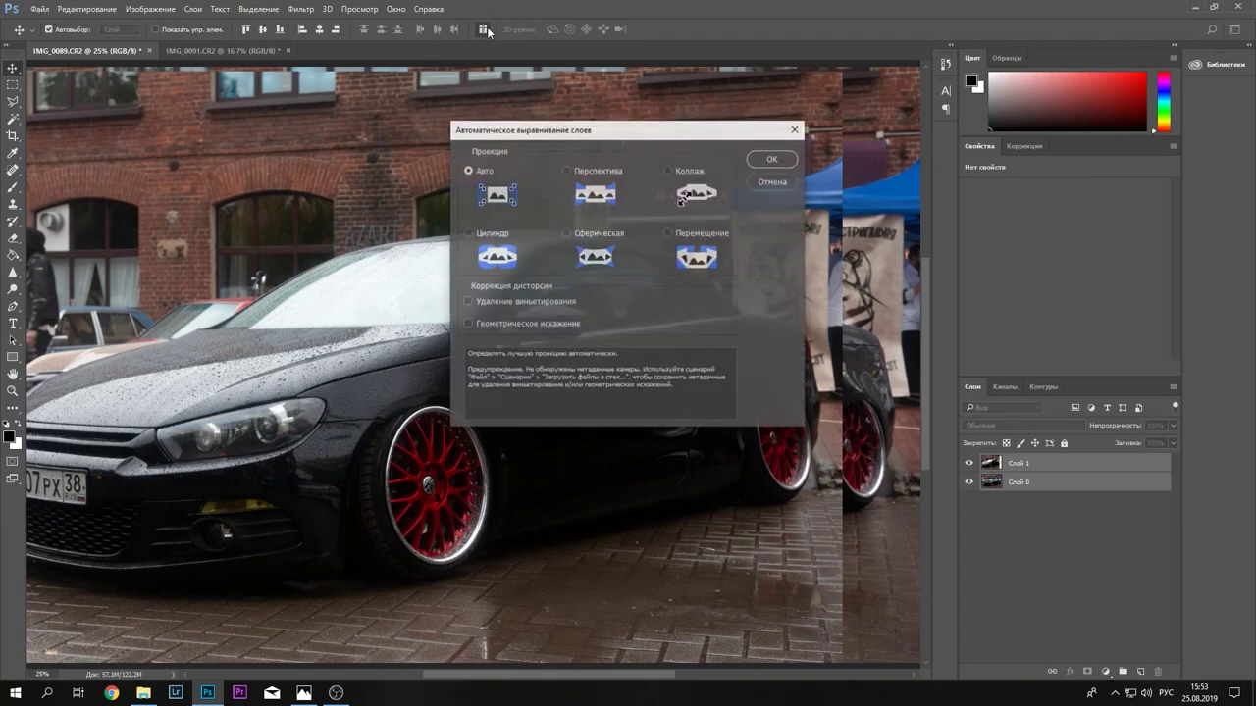
click(773, 160)
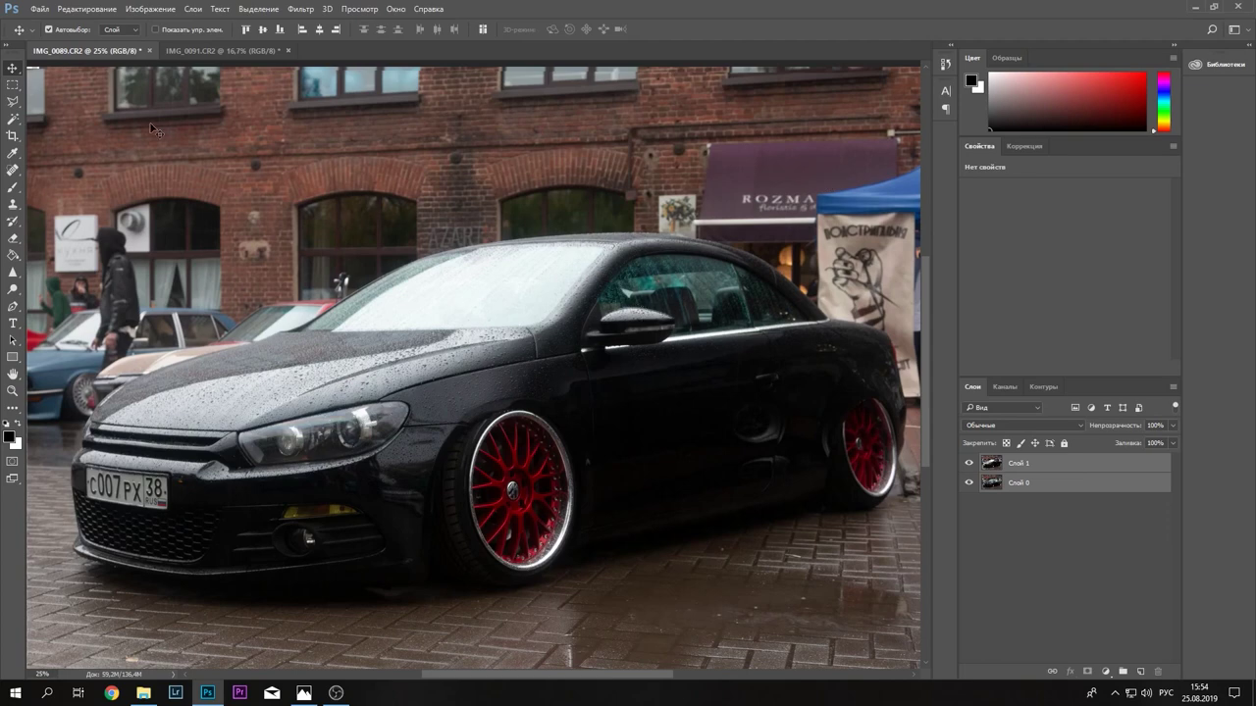
- Crop away the transparent left strip and the bottom edge of the image
click(14, 391)
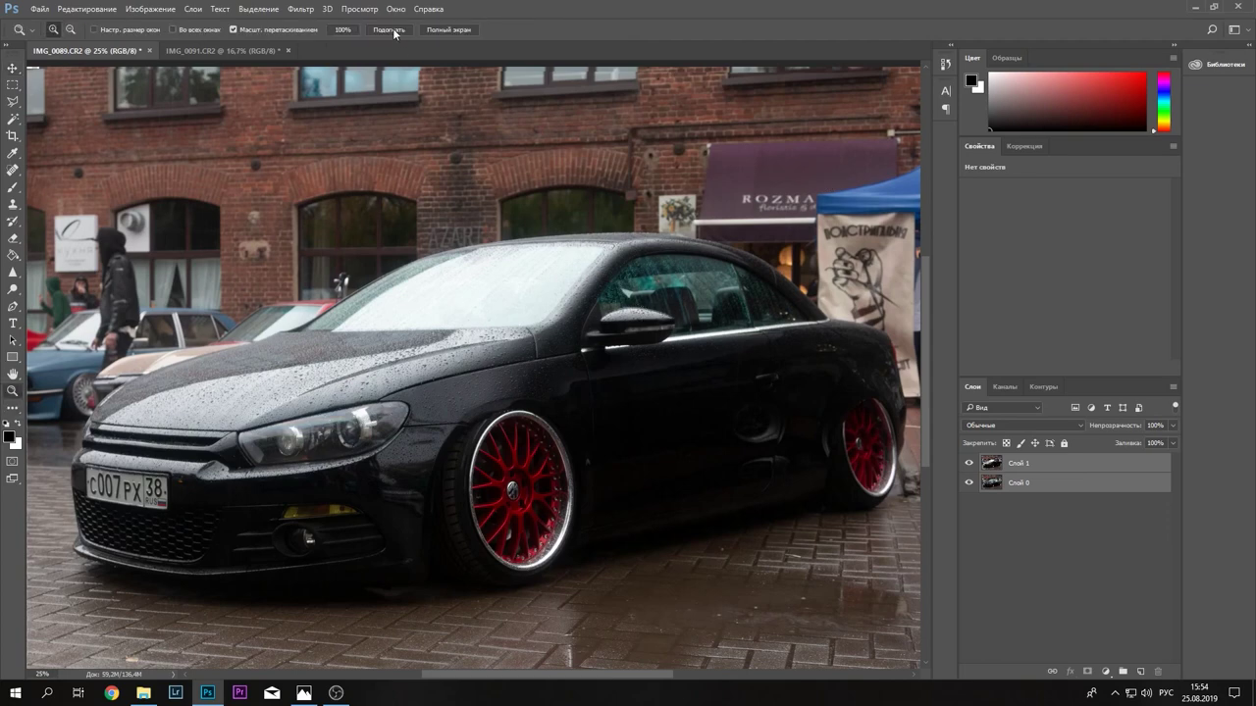
click(393, 32)
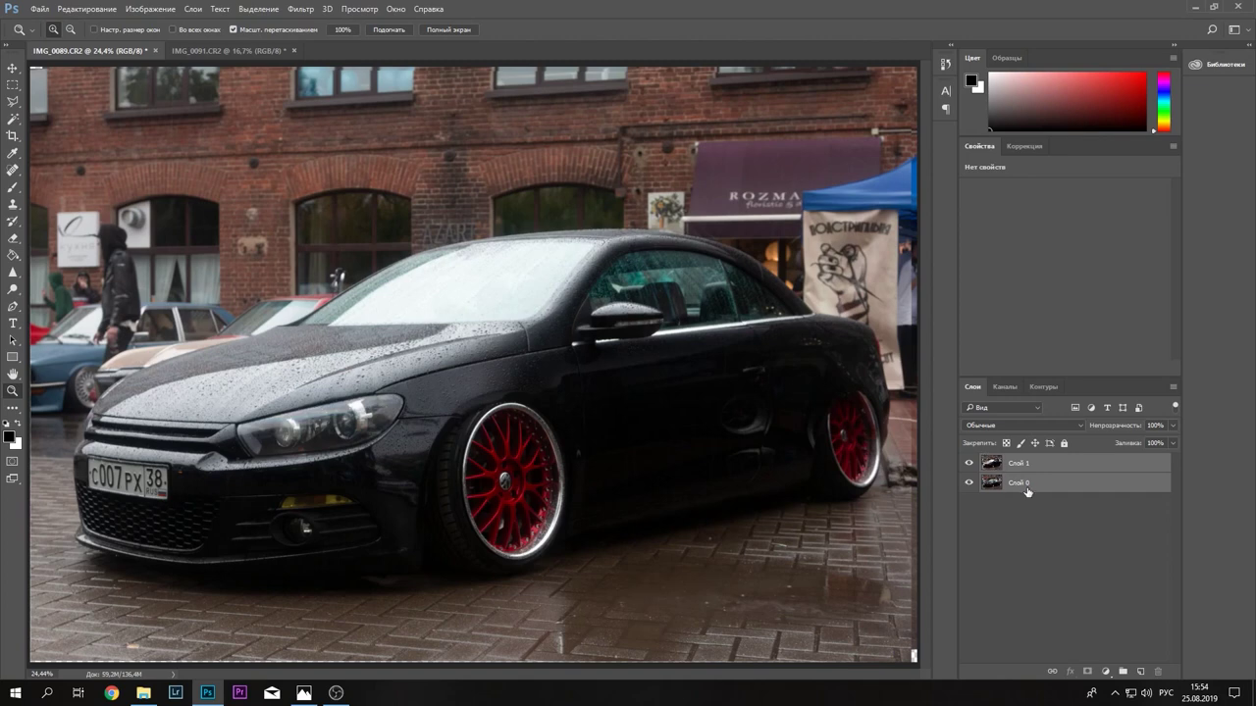
click(967, 466)
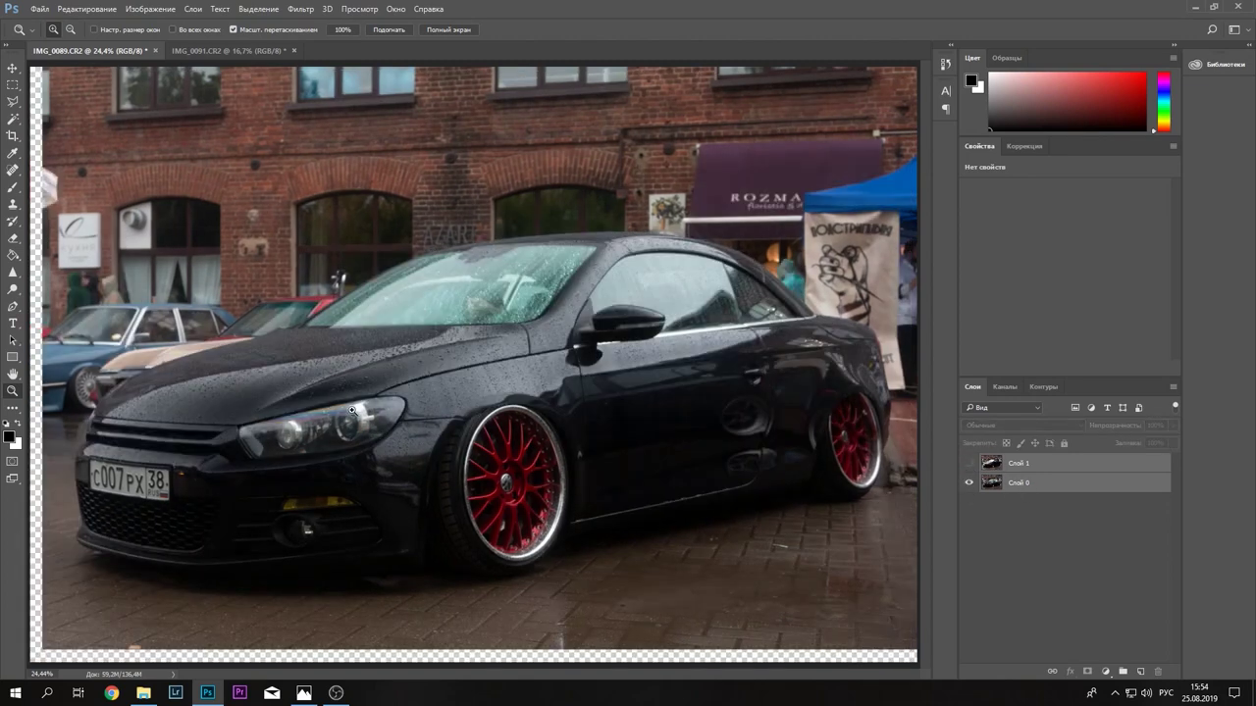
click(13, 136)
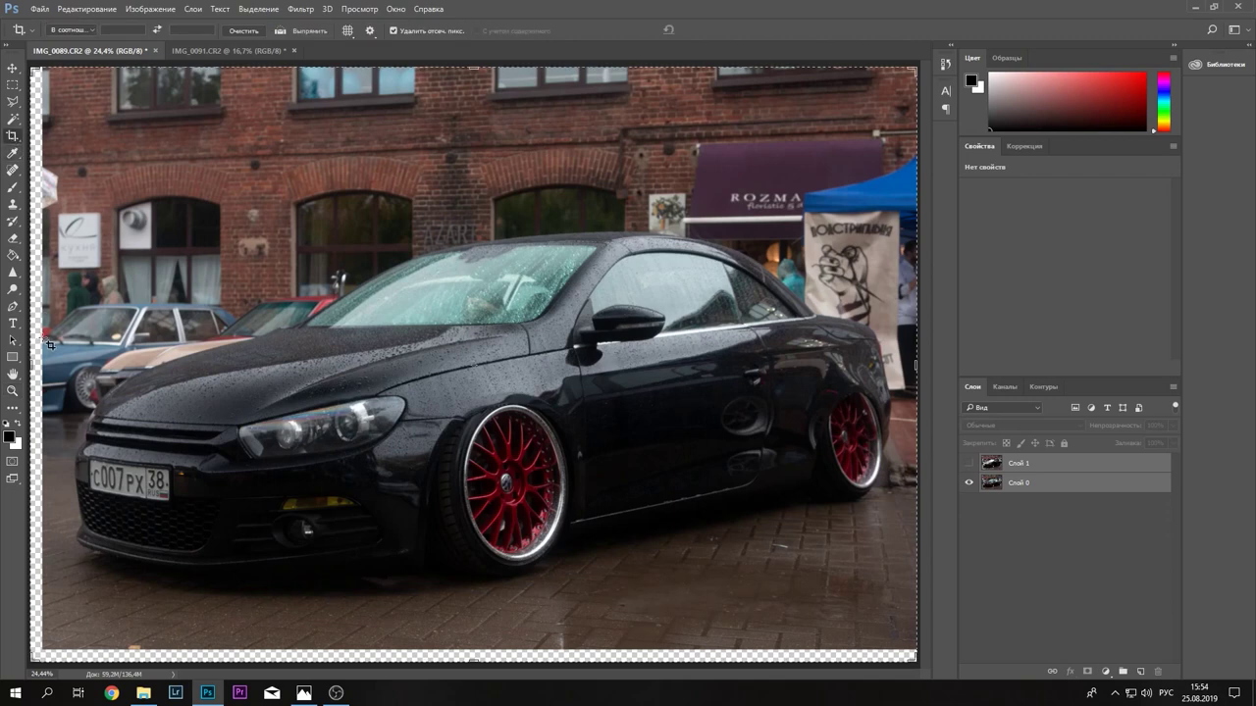
drag(31, 365, 37, 365)
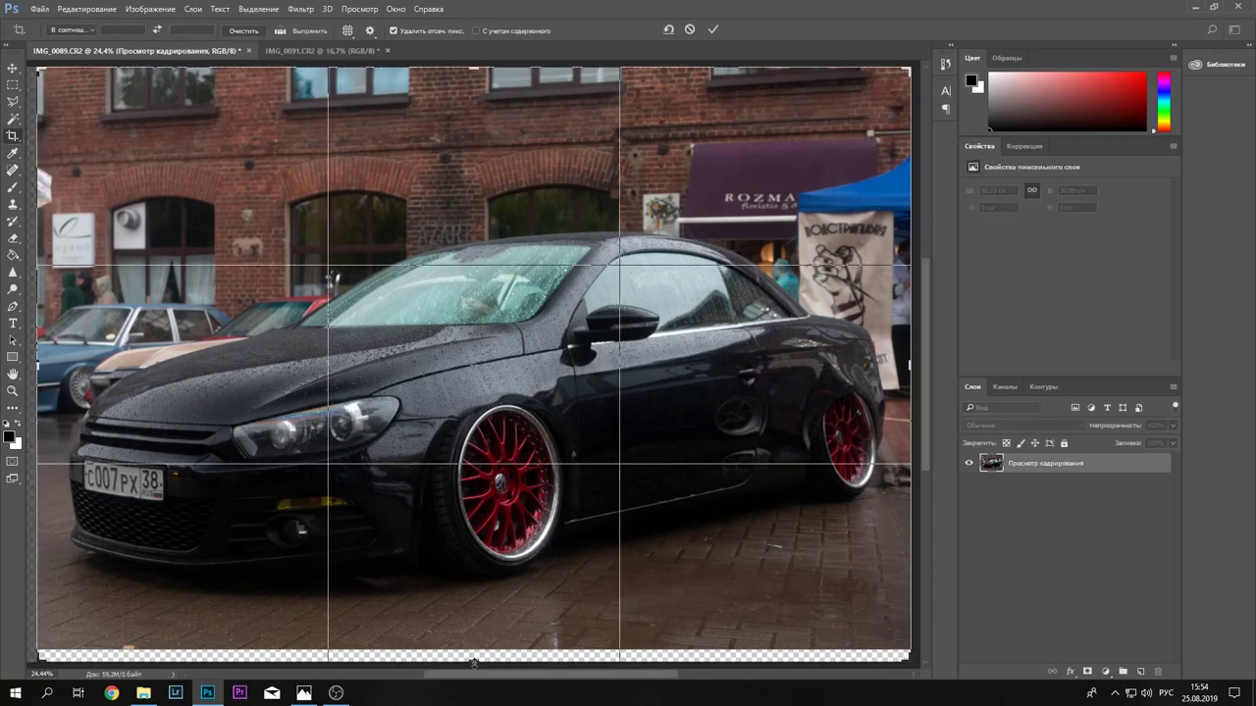
drag(466, 649, 505, 592)
key(Return)
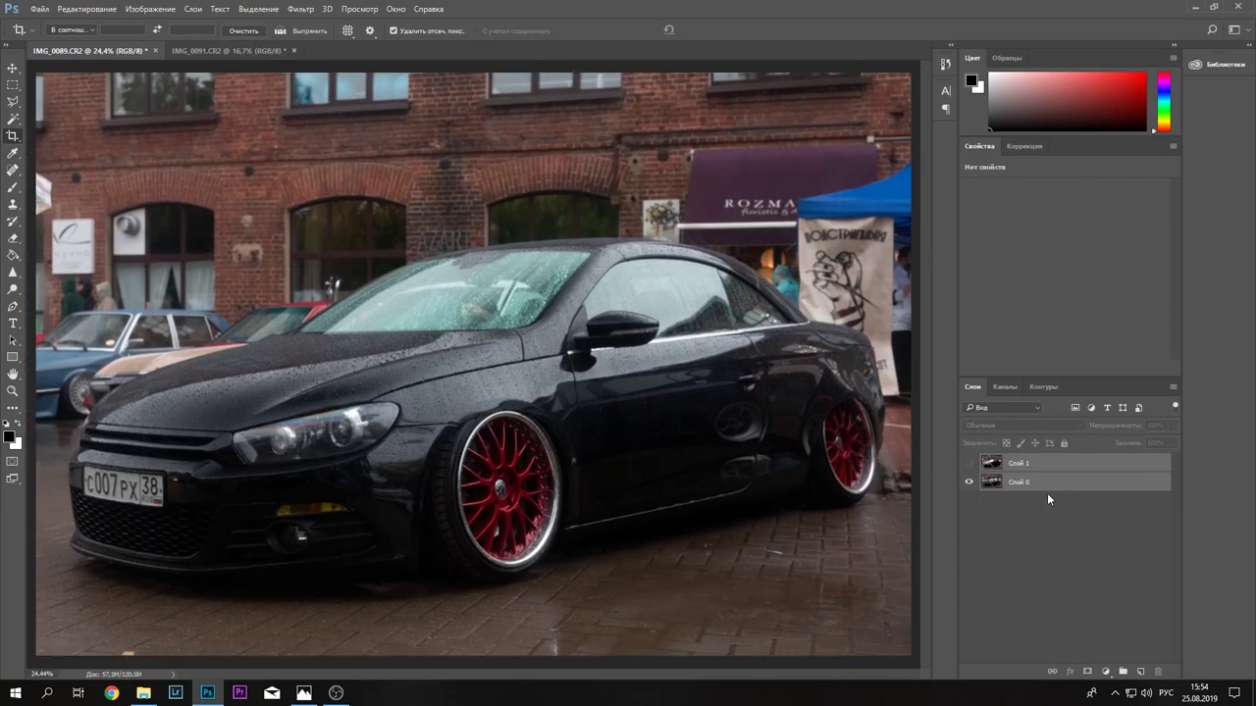
click(972, 466)
- Compare the two exposures by toggling Слой 1, then lower its opacity to see through
click(972, 466)
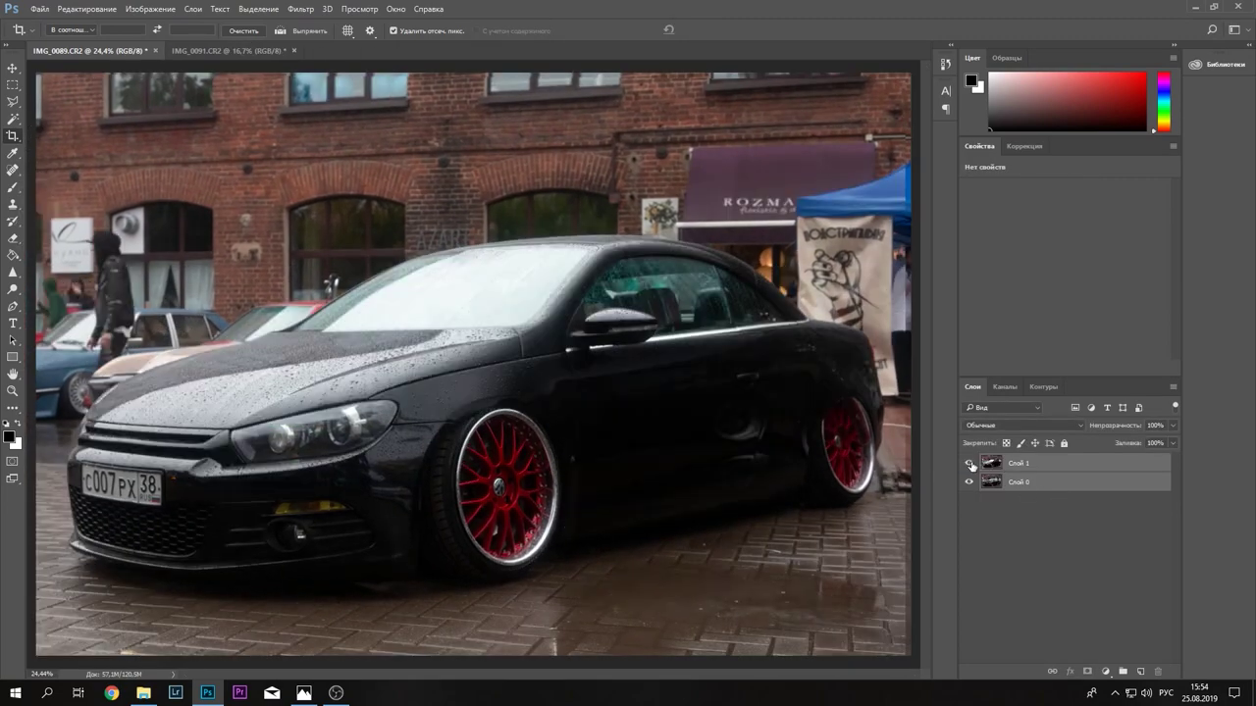
click(972, 466)
click(969, 465)
click(969, 464)
click(967, 467)
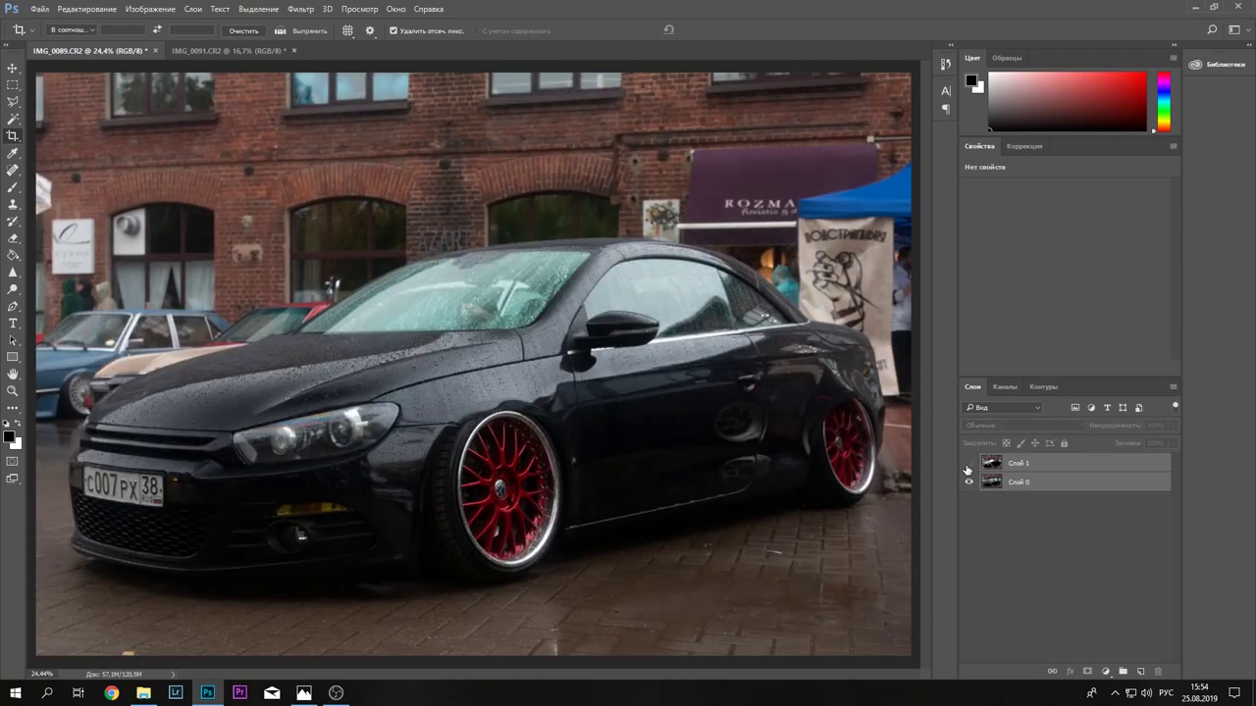
click(969, 465)
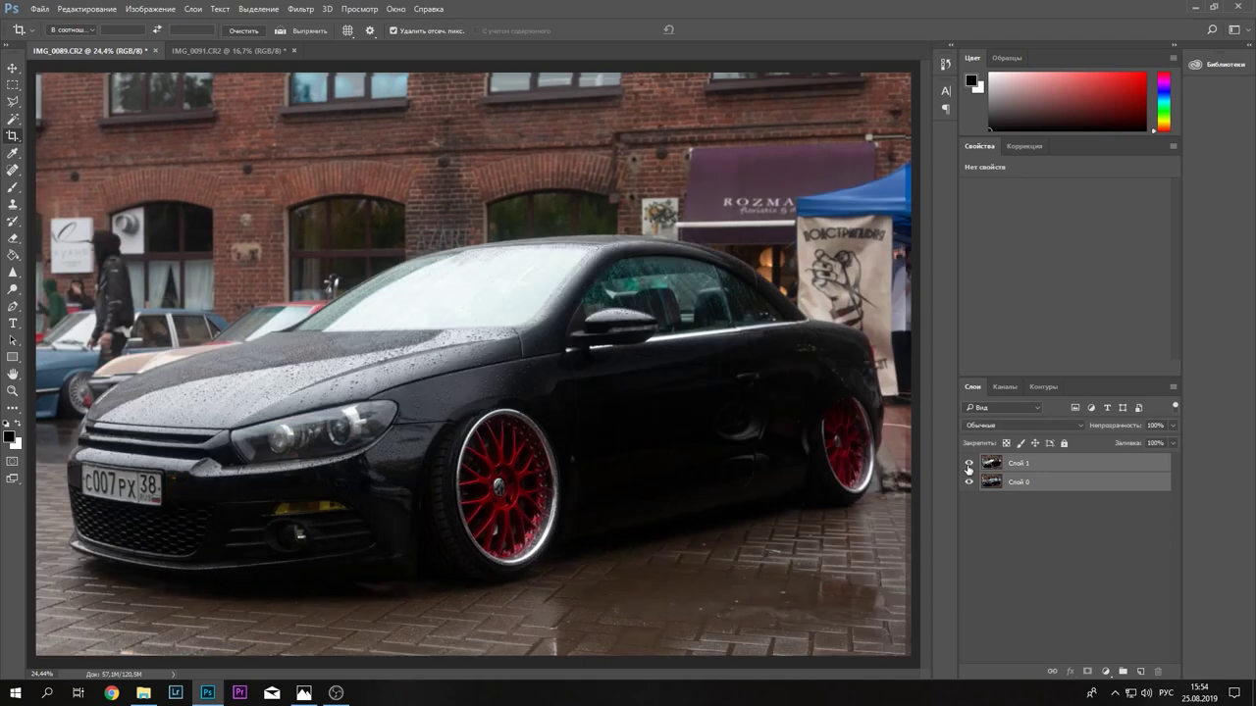
click(1095, 471)
click(1171, 427)
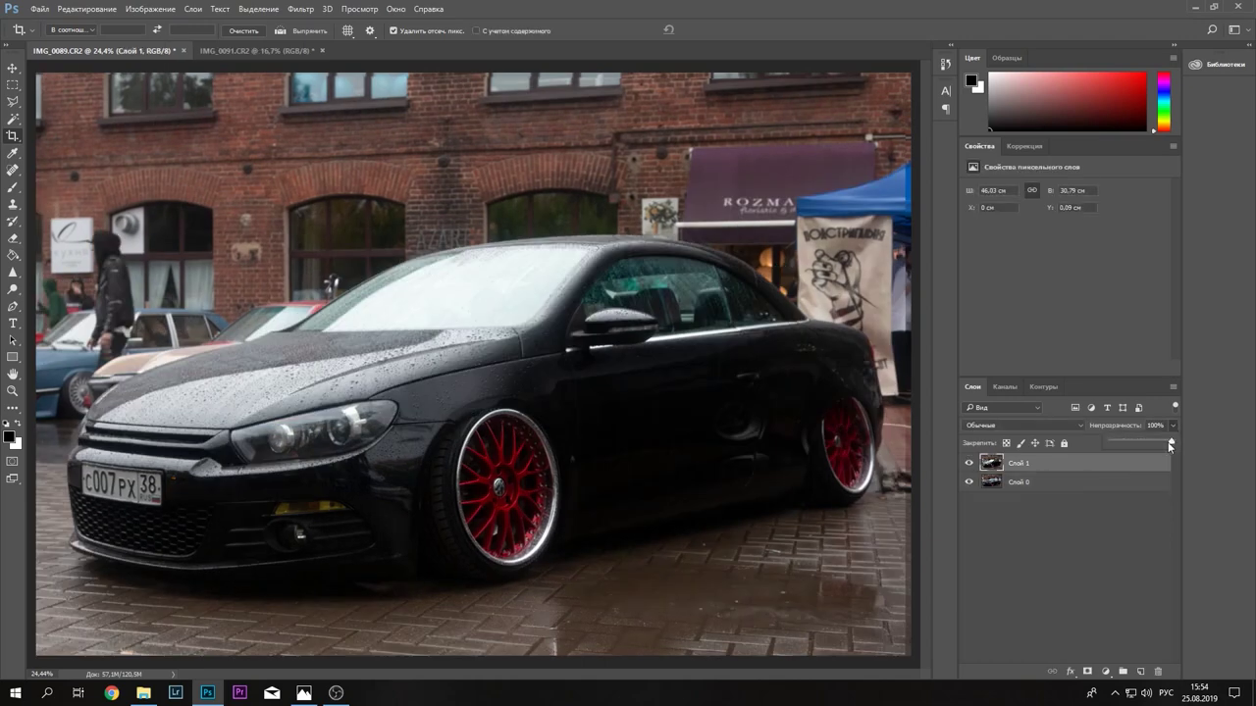
drag(1171, 447, 1128, 443)
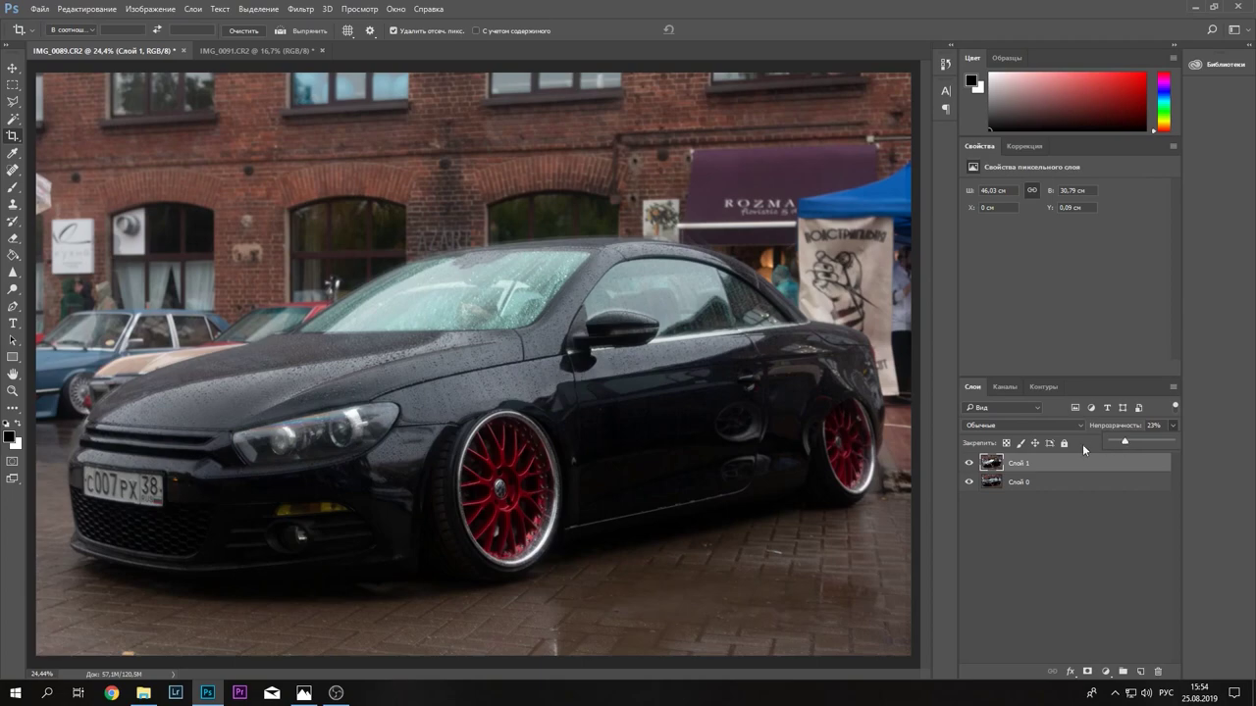
- Zoom on the headlight and nudge Слой 1 to X 0,08 cm, Y 0,23 cm to match Слой 0
click(13, 391)
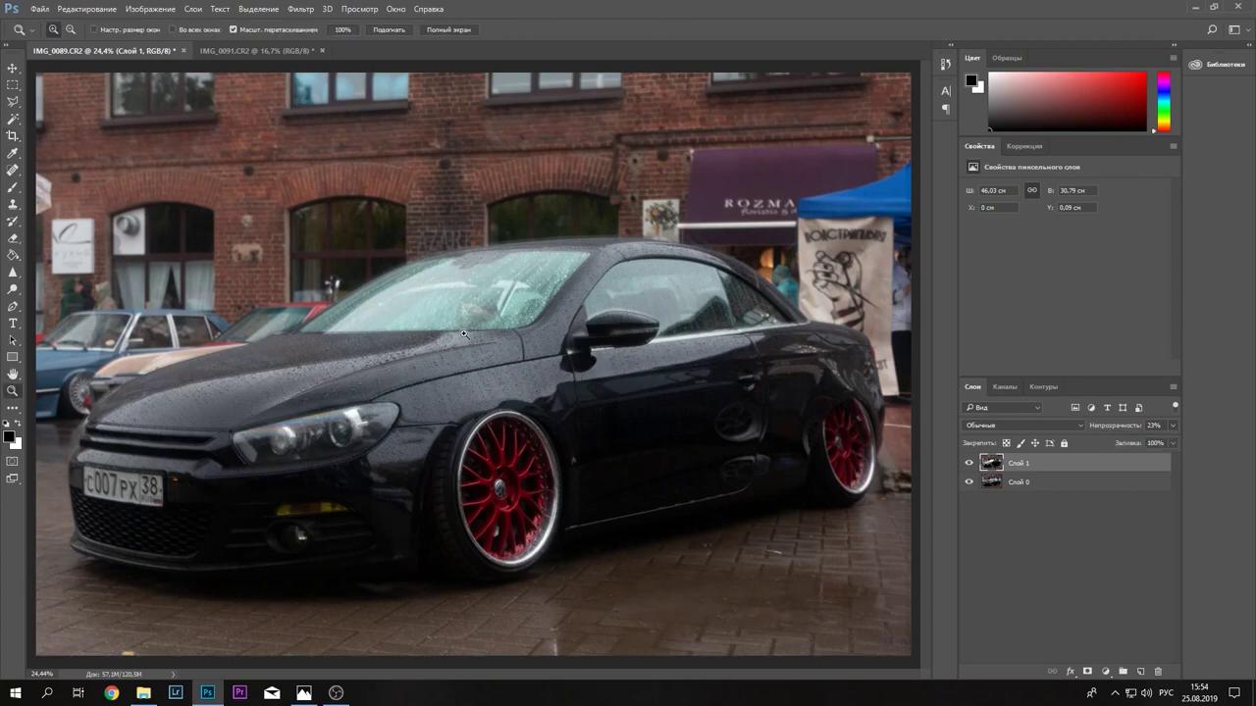
drag(464, 335, 368, 417)
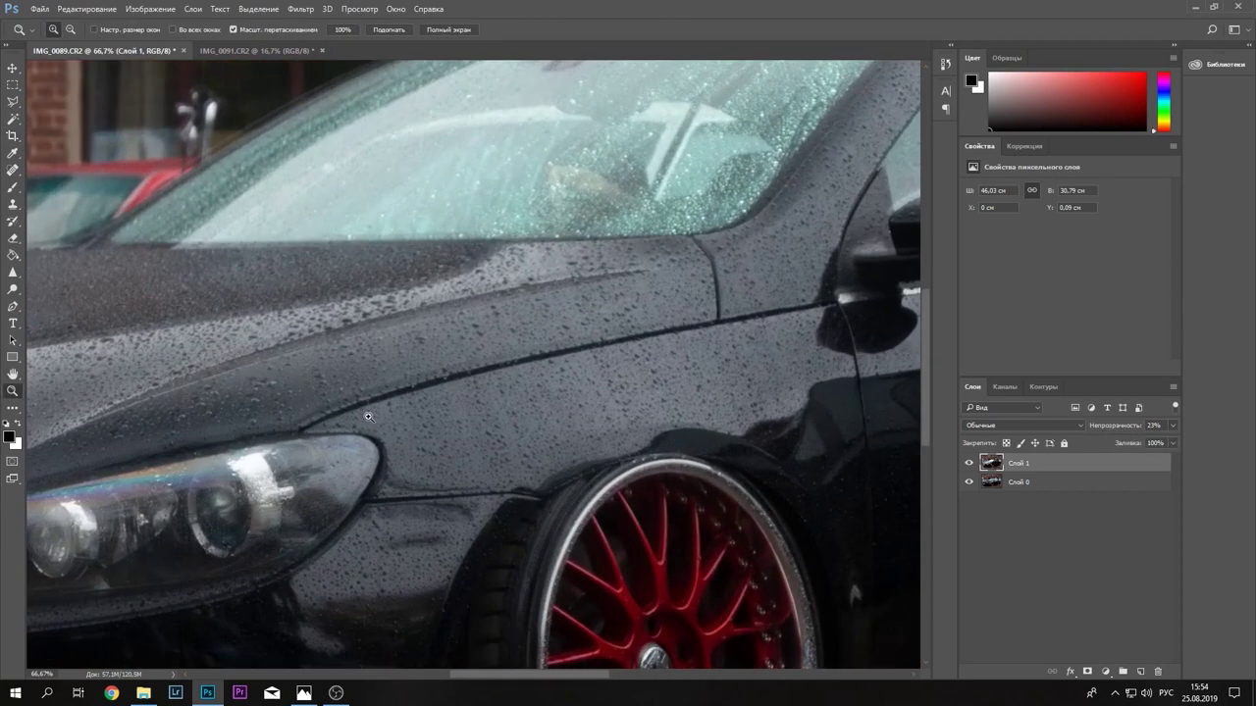
click(368, 417)
click(338, 393)
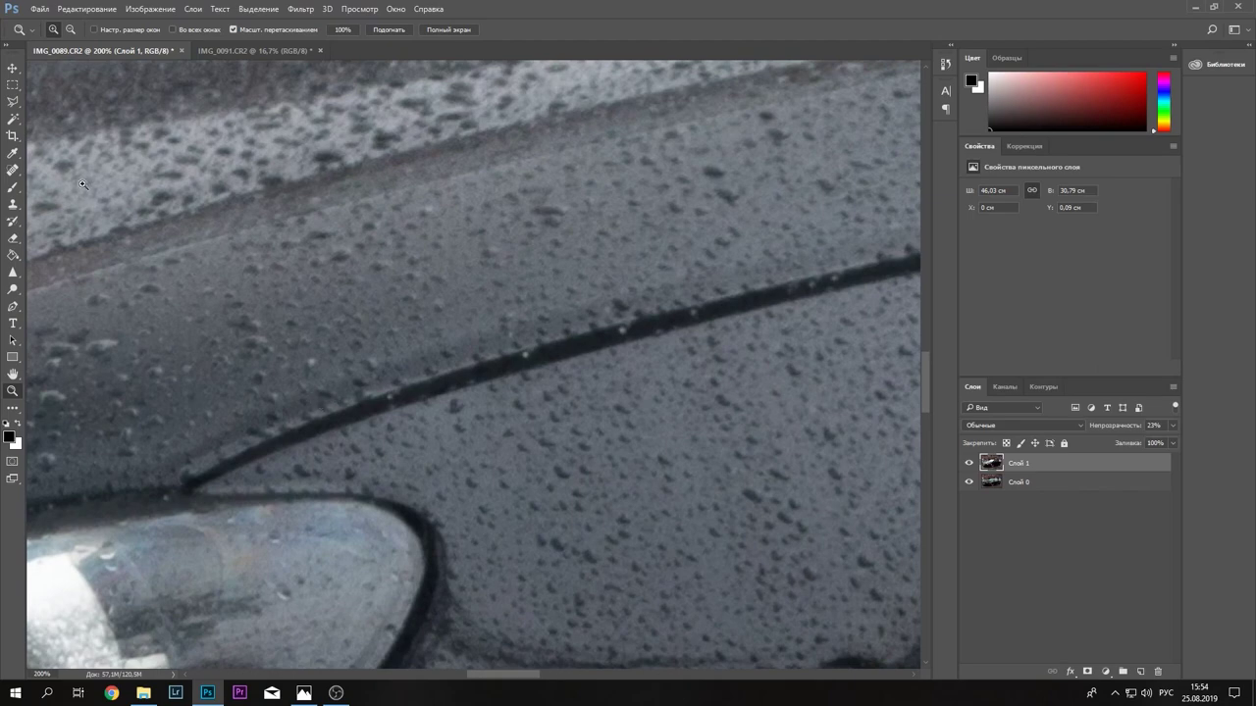
click(12, 68)
drag(404, 302, 410, 312)
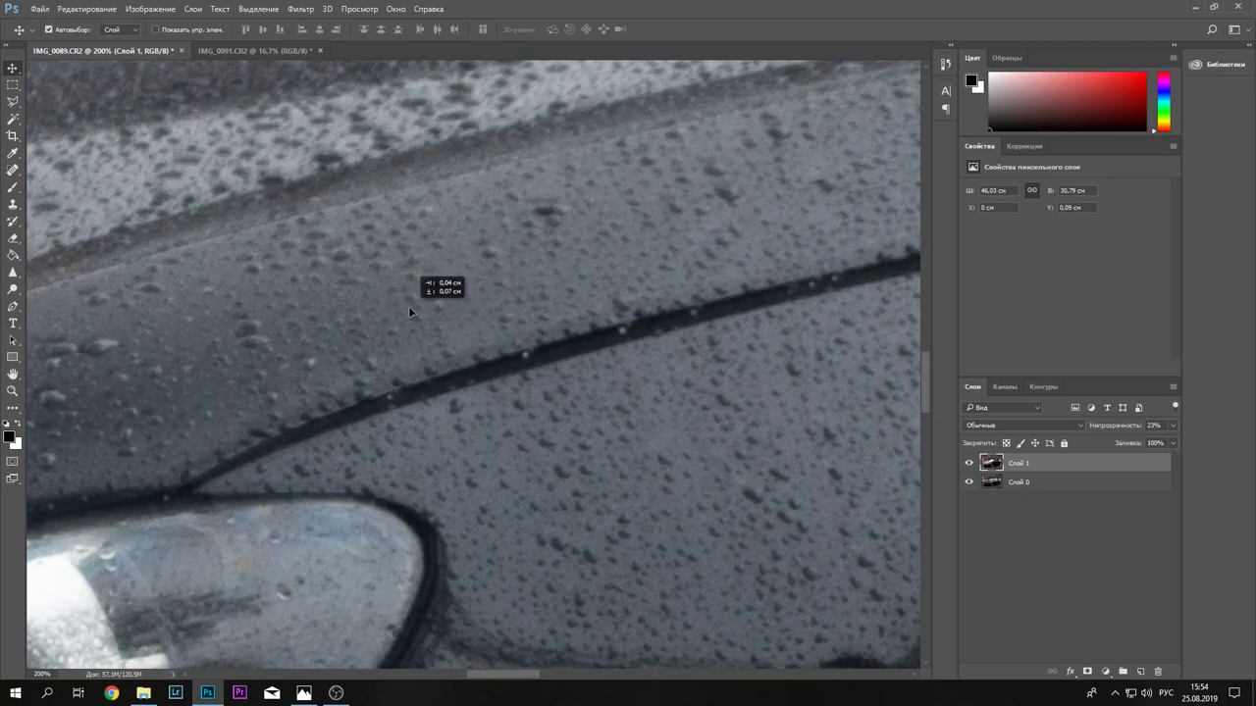
drag(410, 312, 413, 317)
scroll(507, 173, down, 3)
scroll(507, 173, left, 3)
scroll(268, 95, down, 3)
key(z)
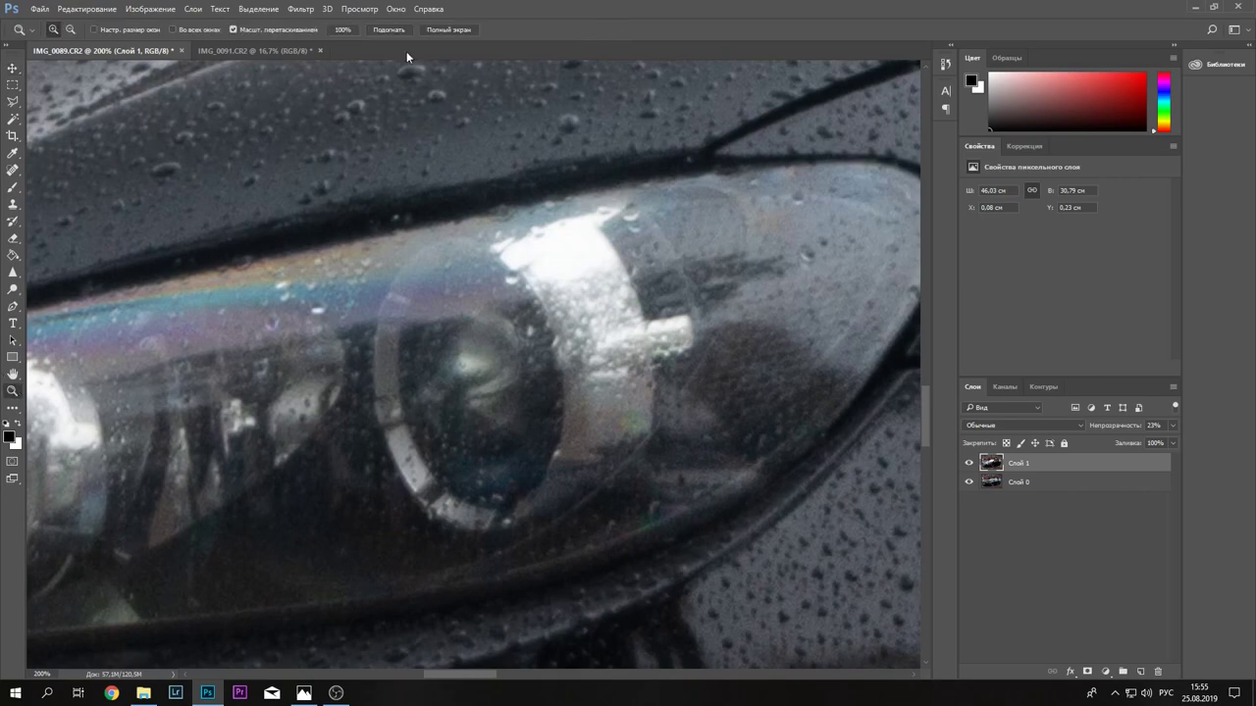
key(ctrl+0)
click(969, 463)
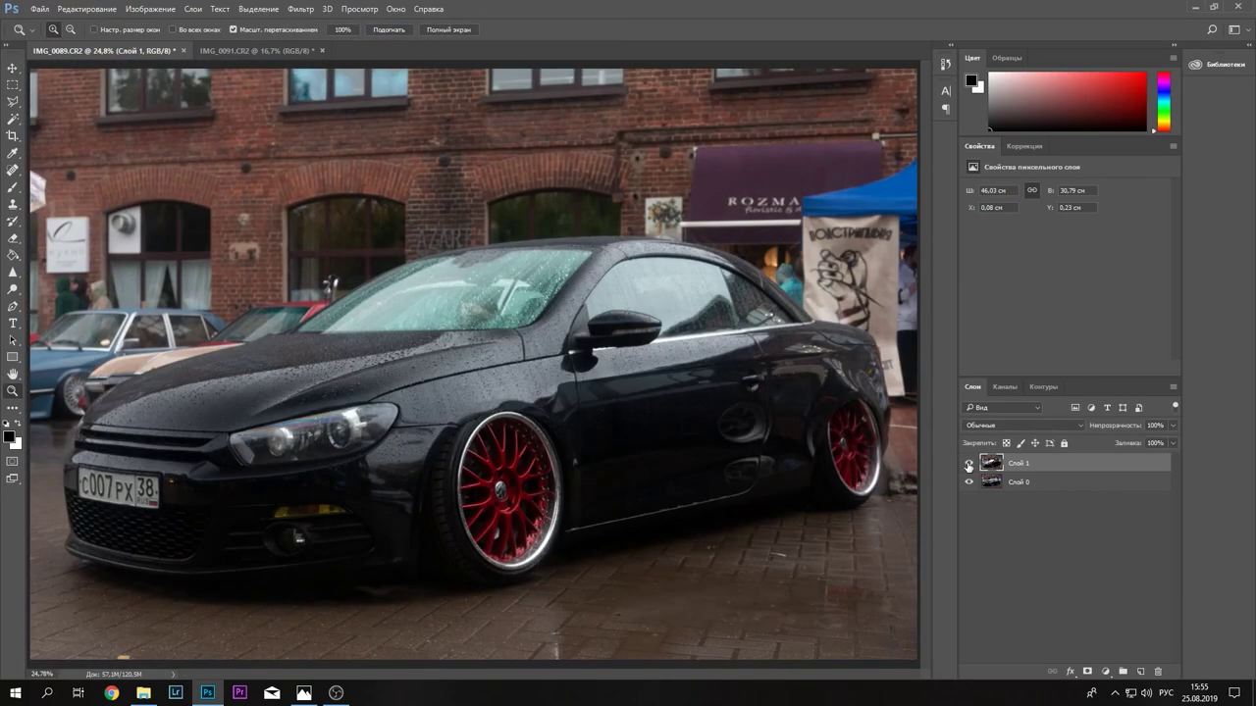
click(968, 464)
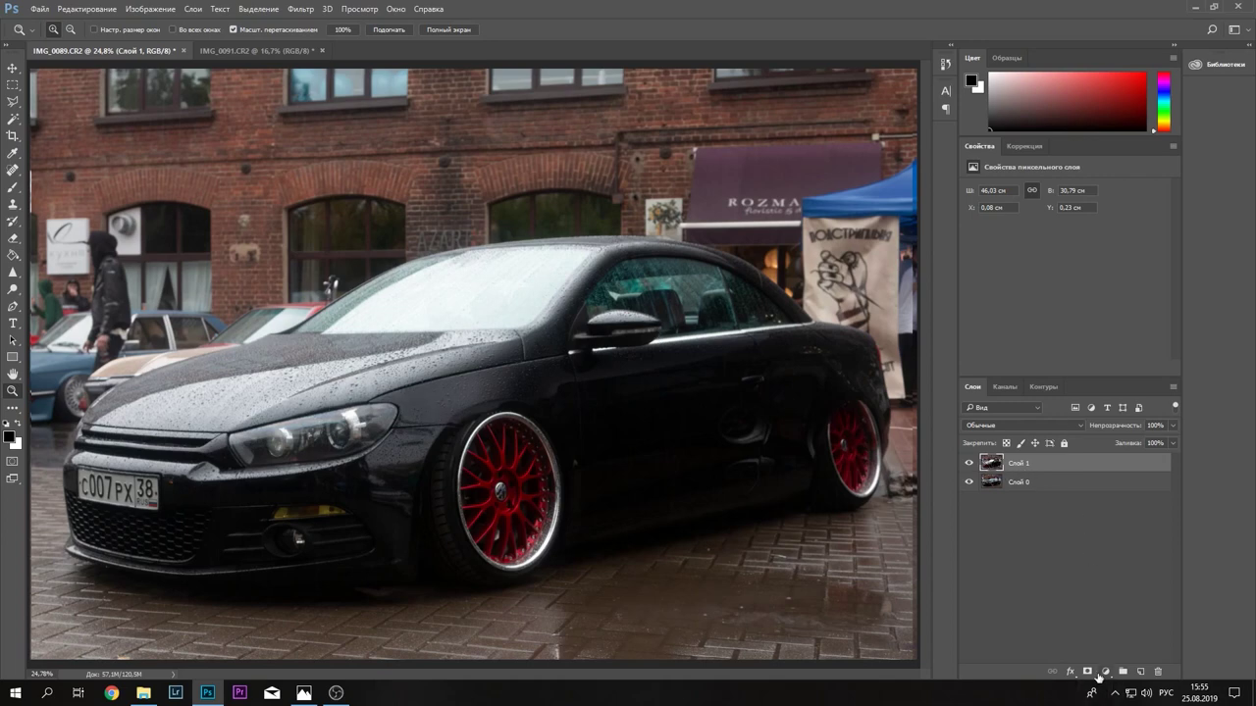
- Add a layer mask to Слой 1 and invert it to solid black
click(1088, 672)
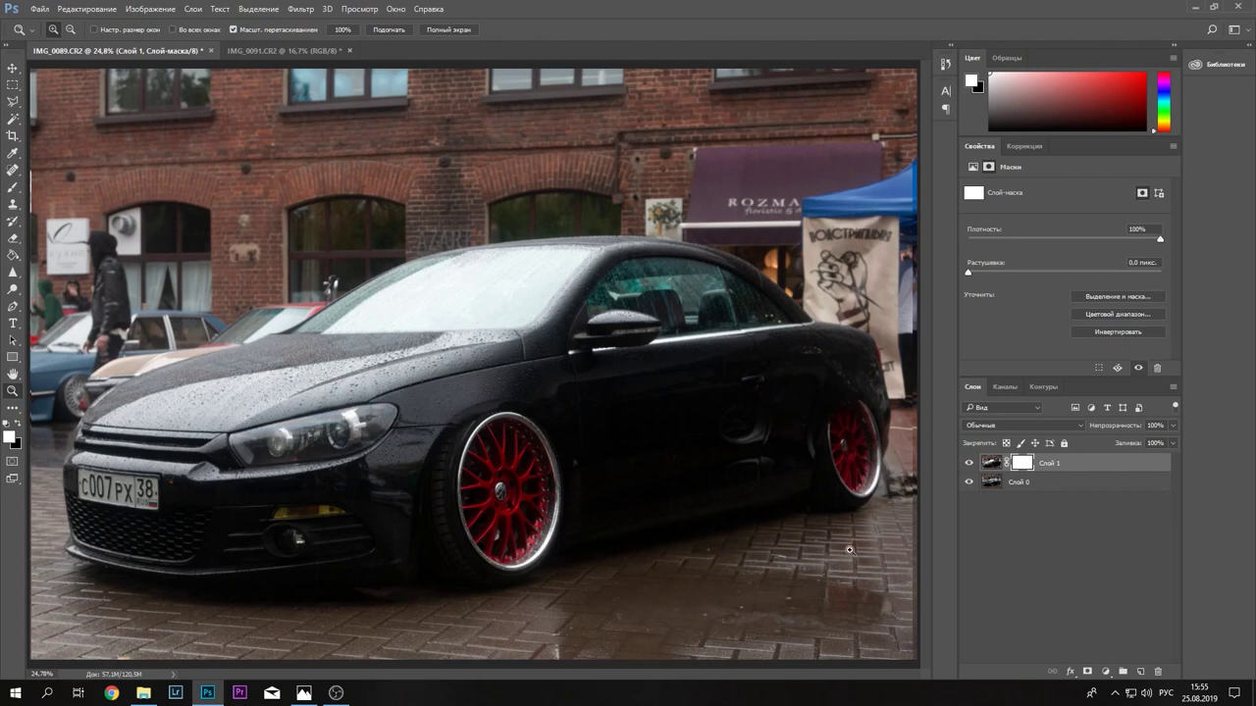
key(ctrl+i)
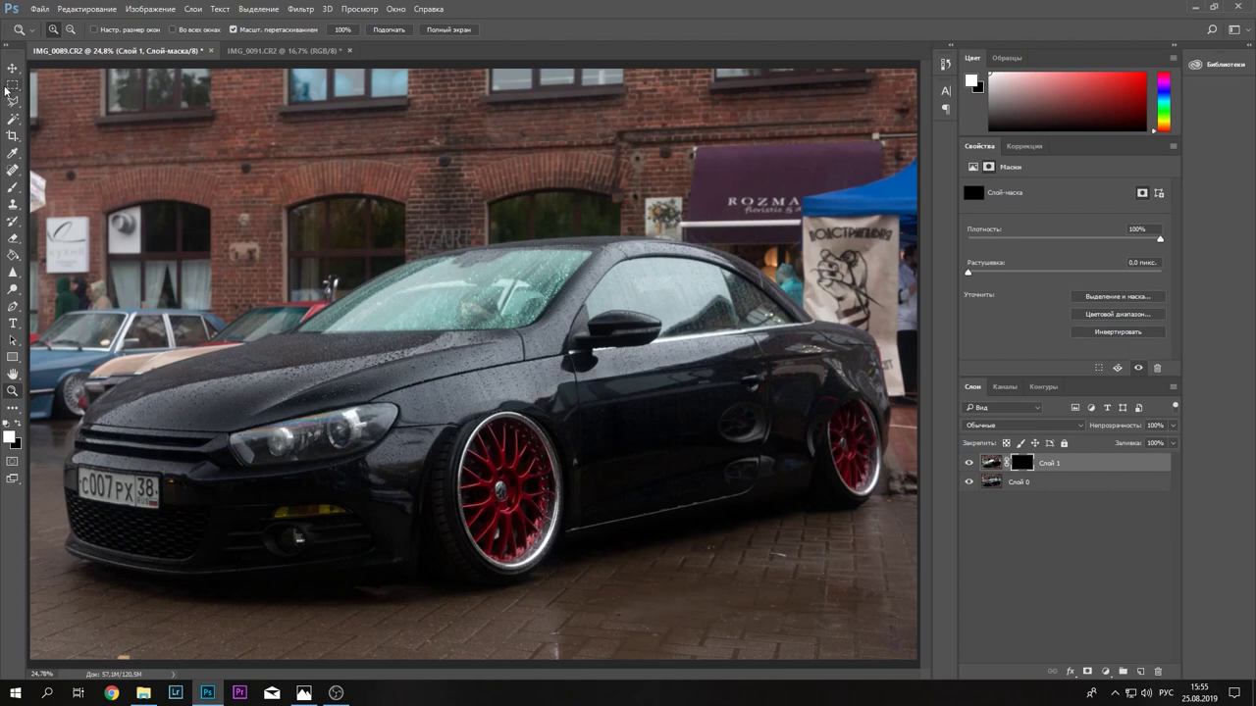
- With a 100% opacity, ~117 px brush, paint white over the side window and door
click(13, 153)
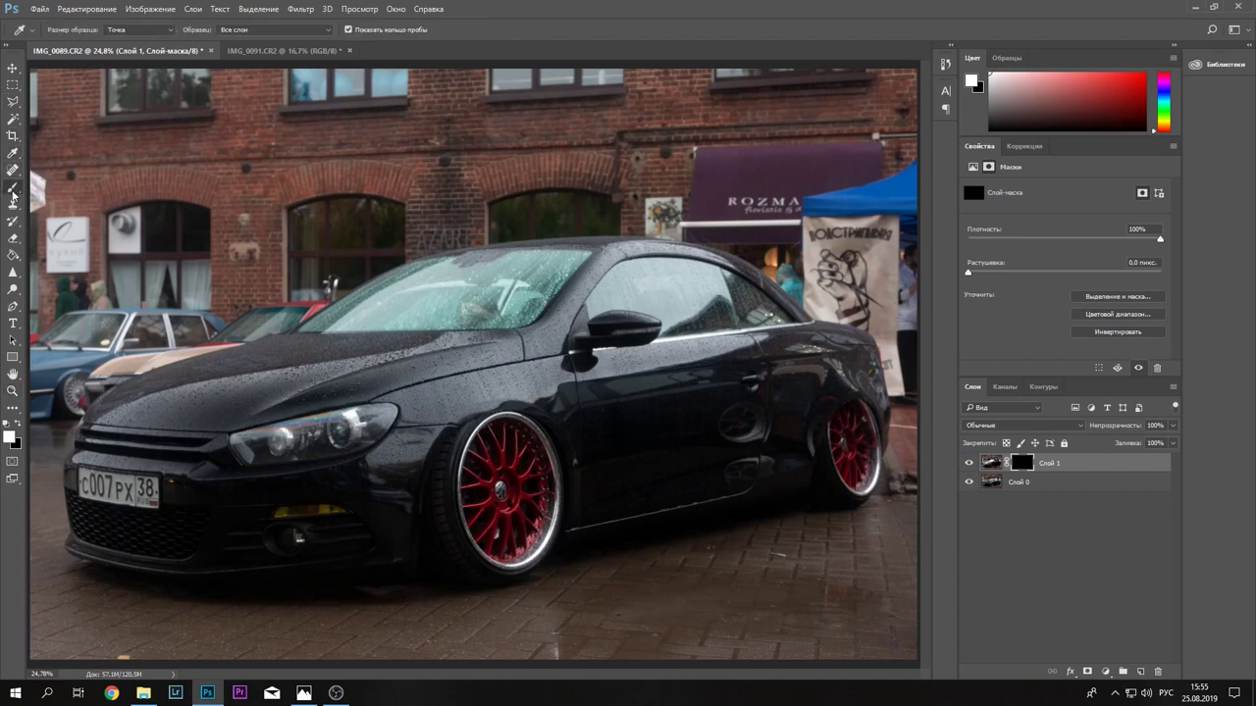
click(13, 191)
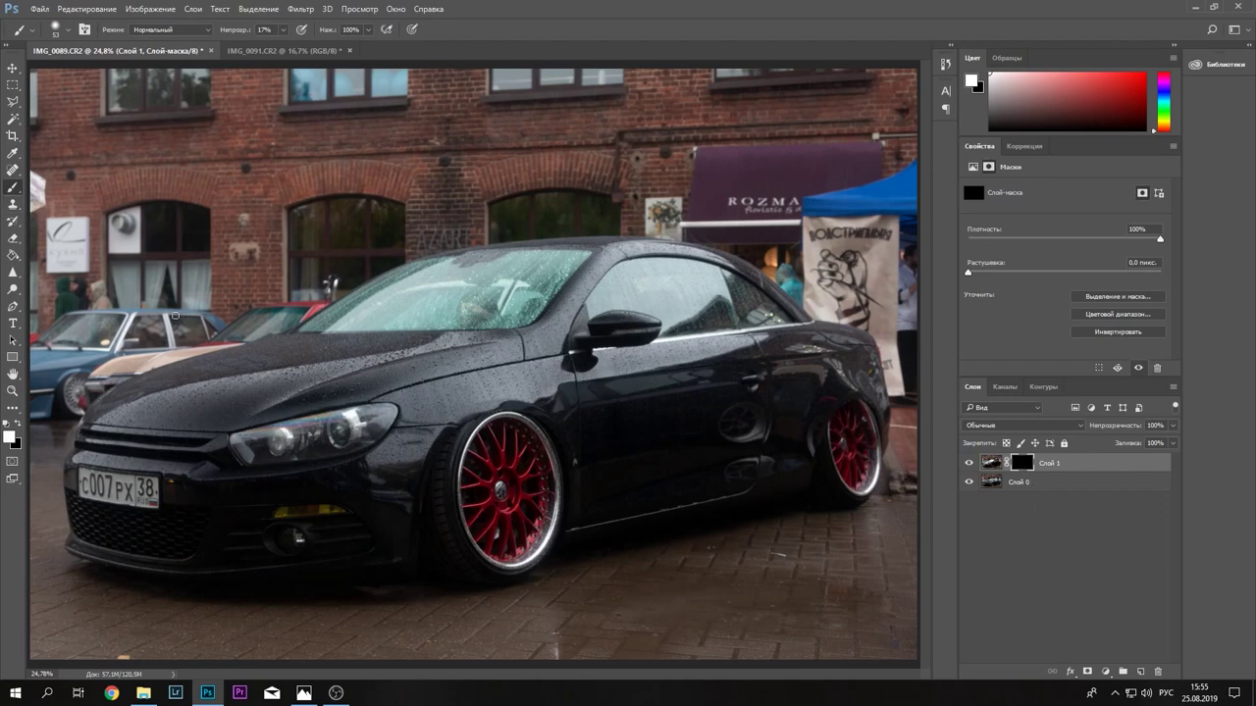
drag(283, 30, 336, 49)
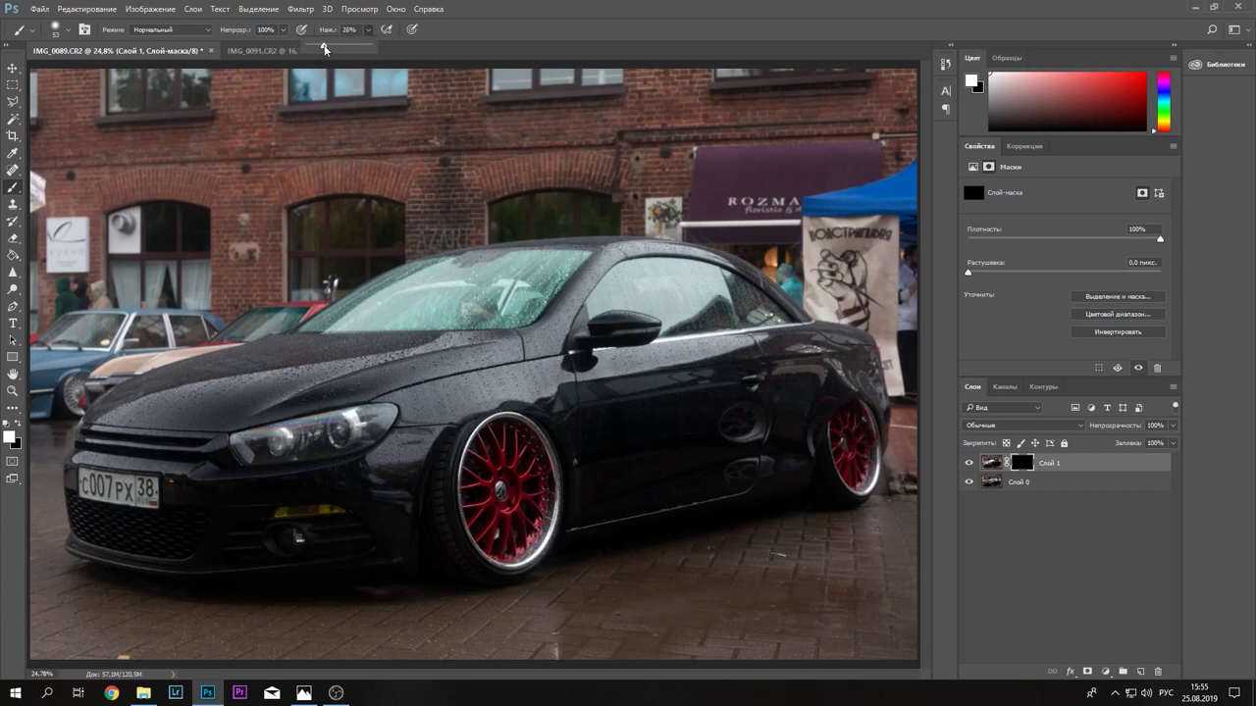
click(66, 30)
drag(98, 75, 119, 75)
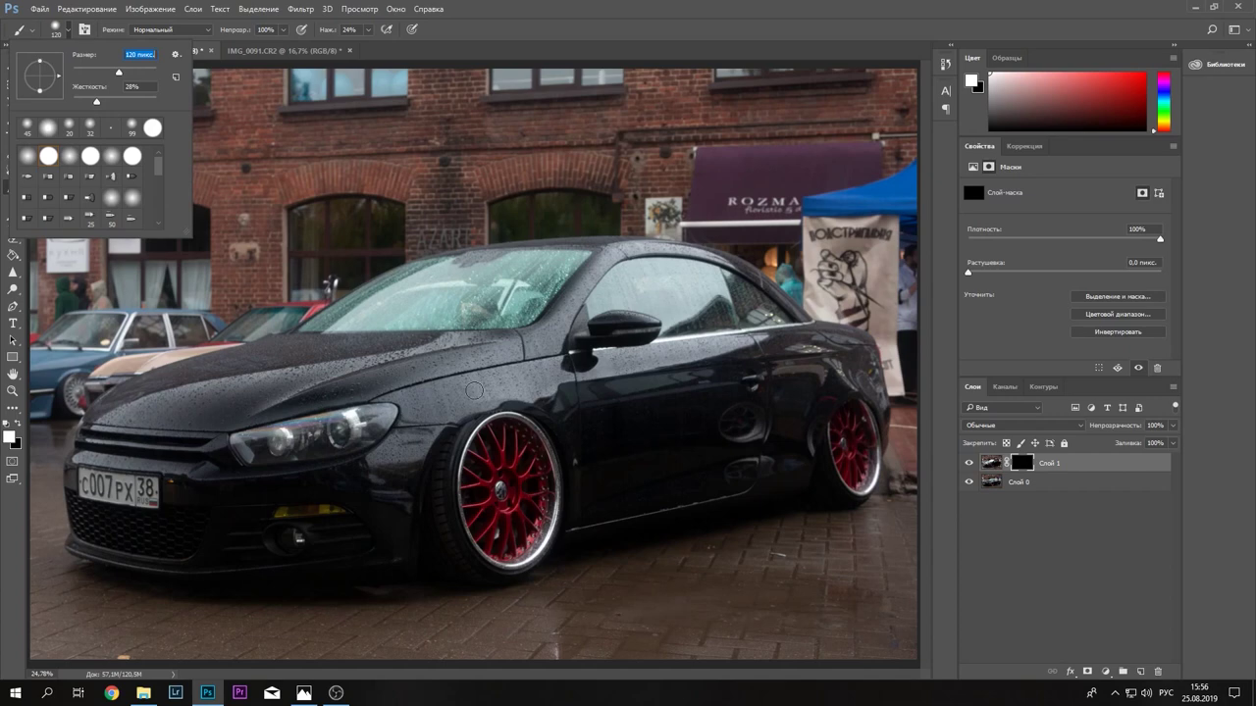
click(444, 390)
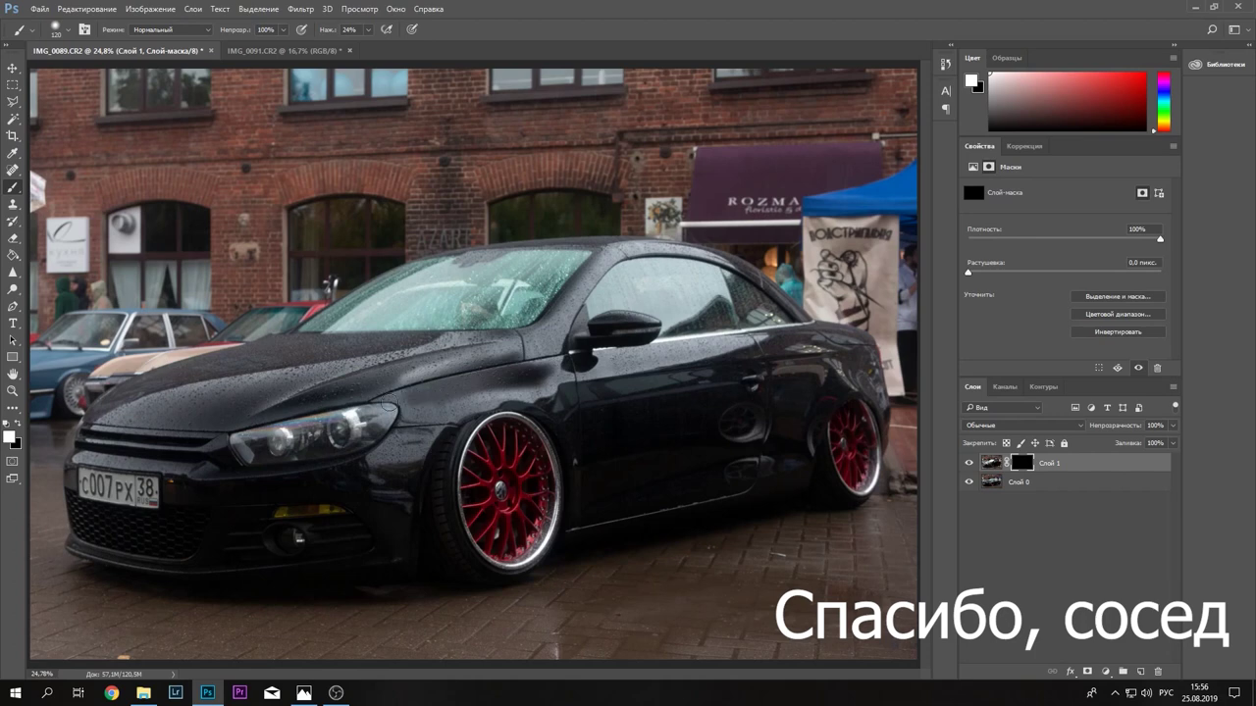
mouse_move(539, 403)
mouse_down()
mouse_move(622, 250)
mouse_move(789, 343)
mouse_move(592, 398)
mouse_up()
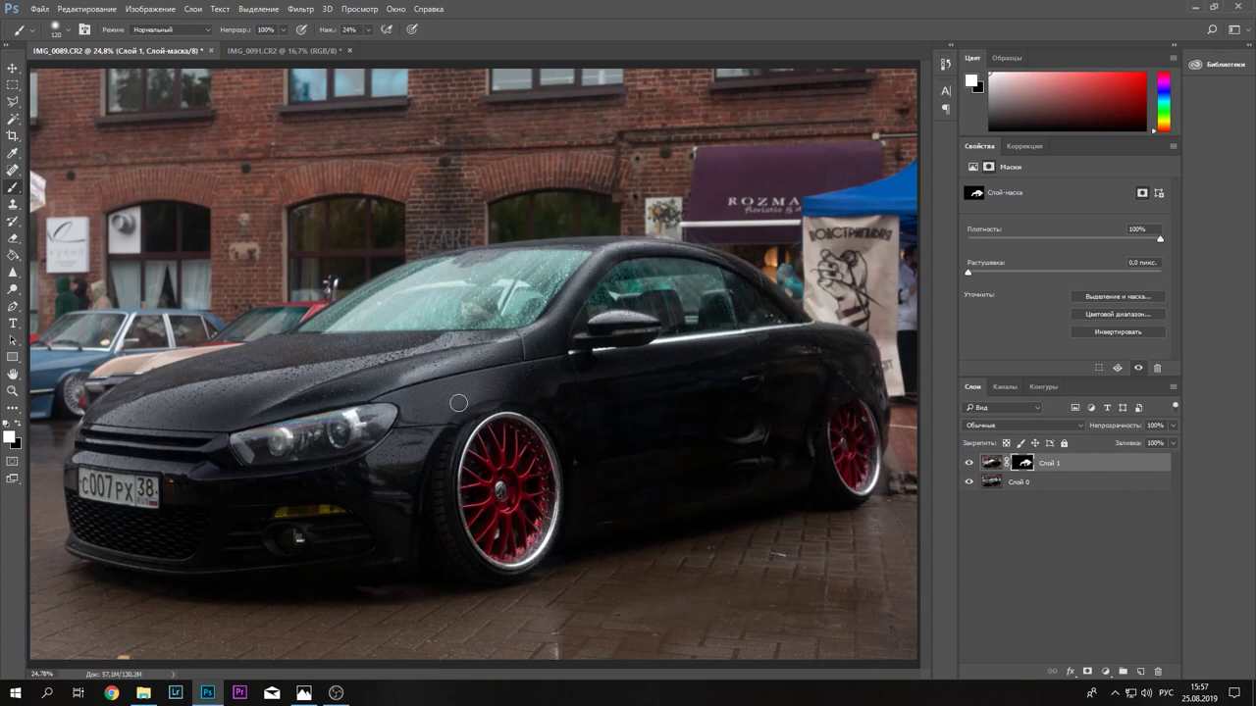
- Paint the fender and A-pillar with a 38 px white brush, then fit the photo in view
click(18, 425)
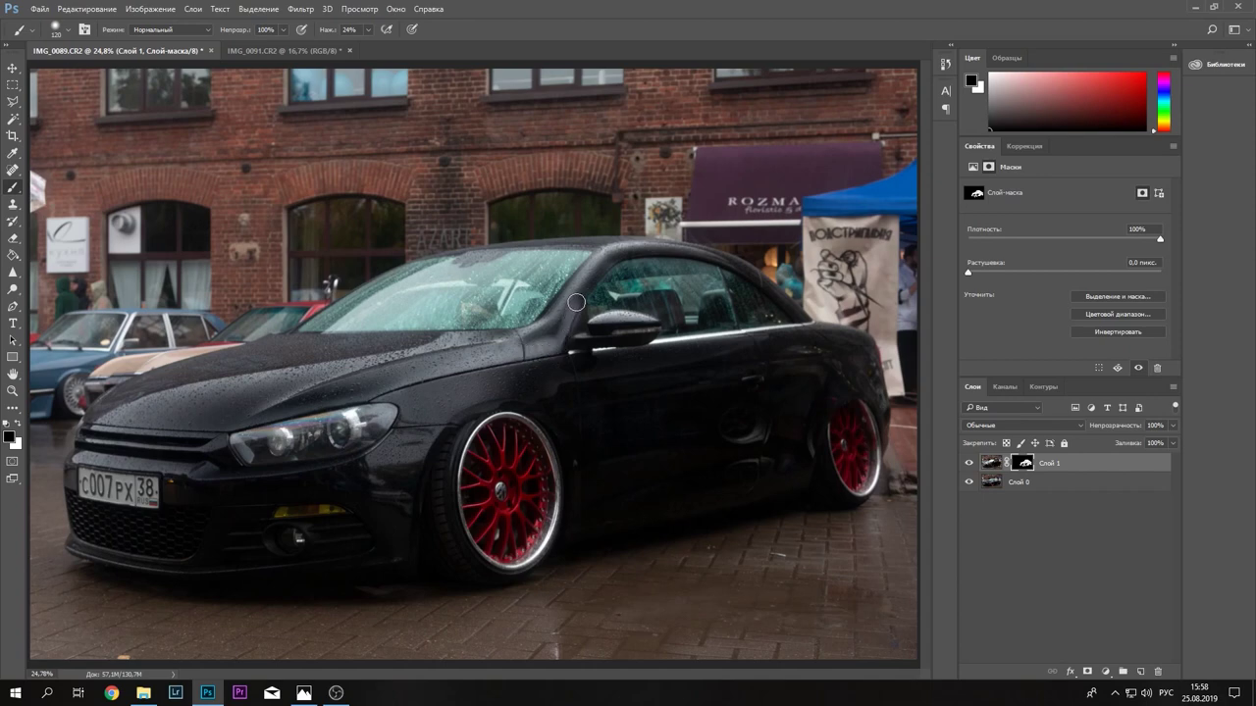
click(20, 424)
alt+scroll(420, 305, up, 1)
alt+scroll(420, 305, up, 2)
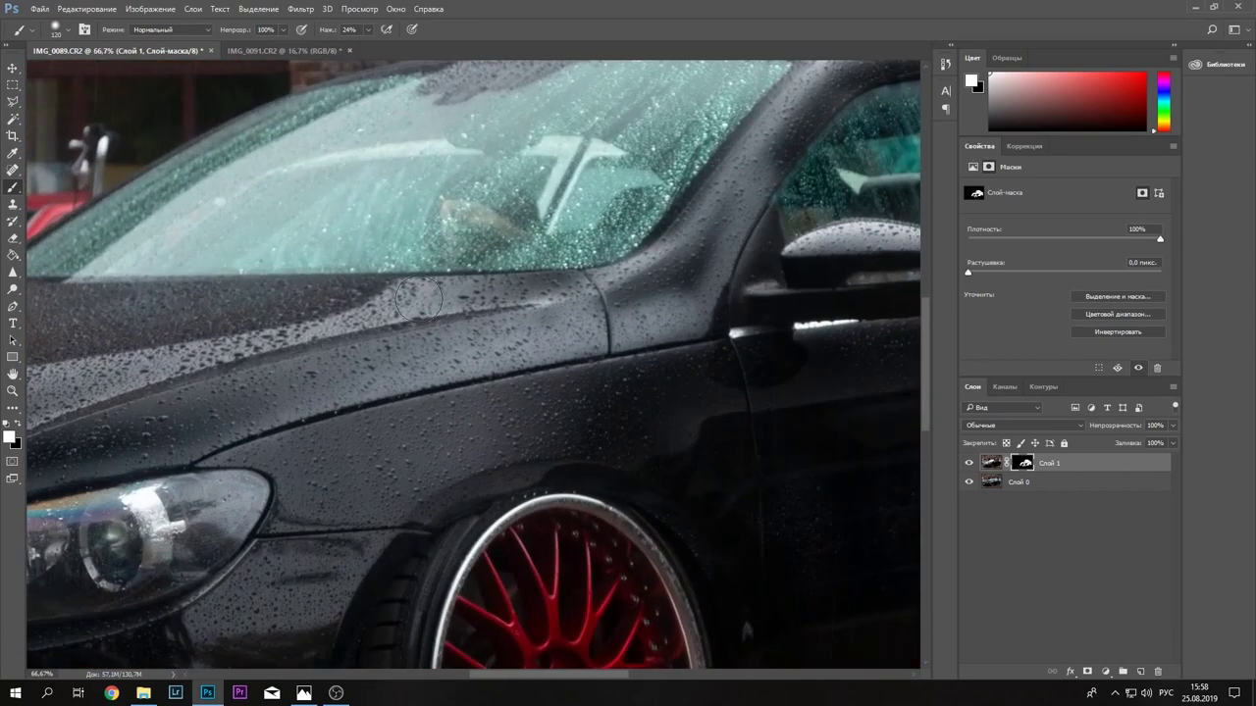
click(71, 31)
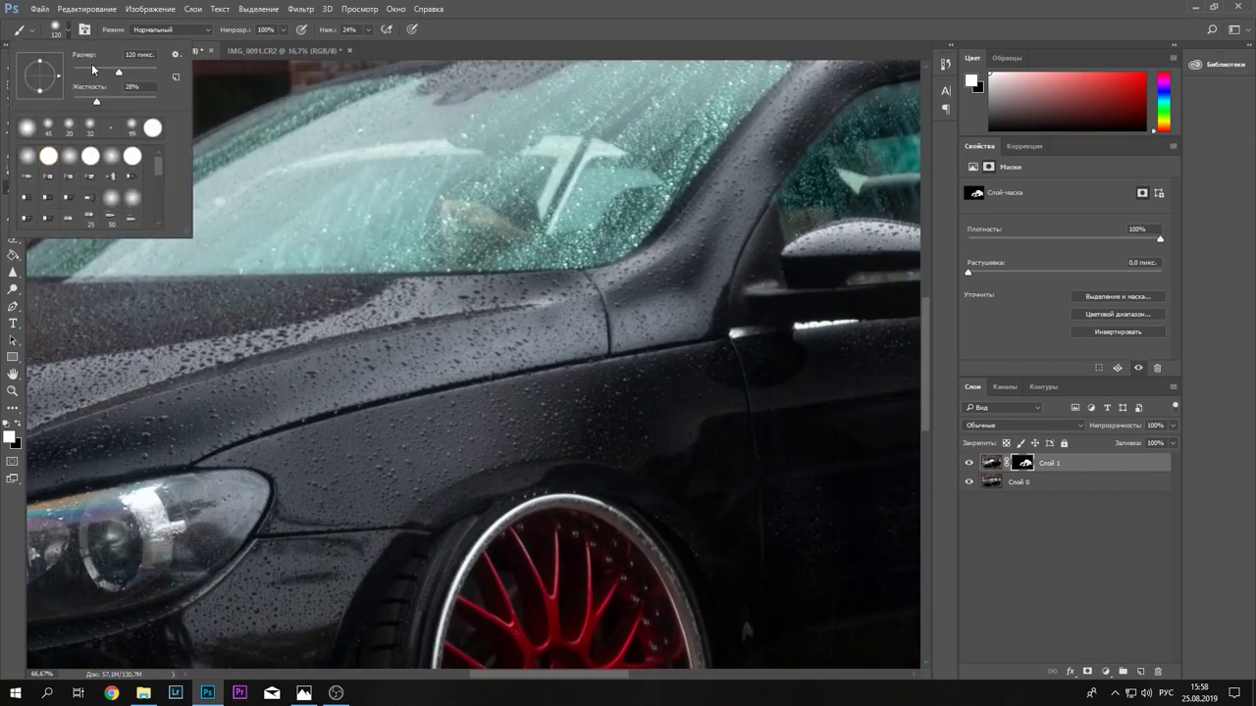
drag(119, 75, 90, 77)
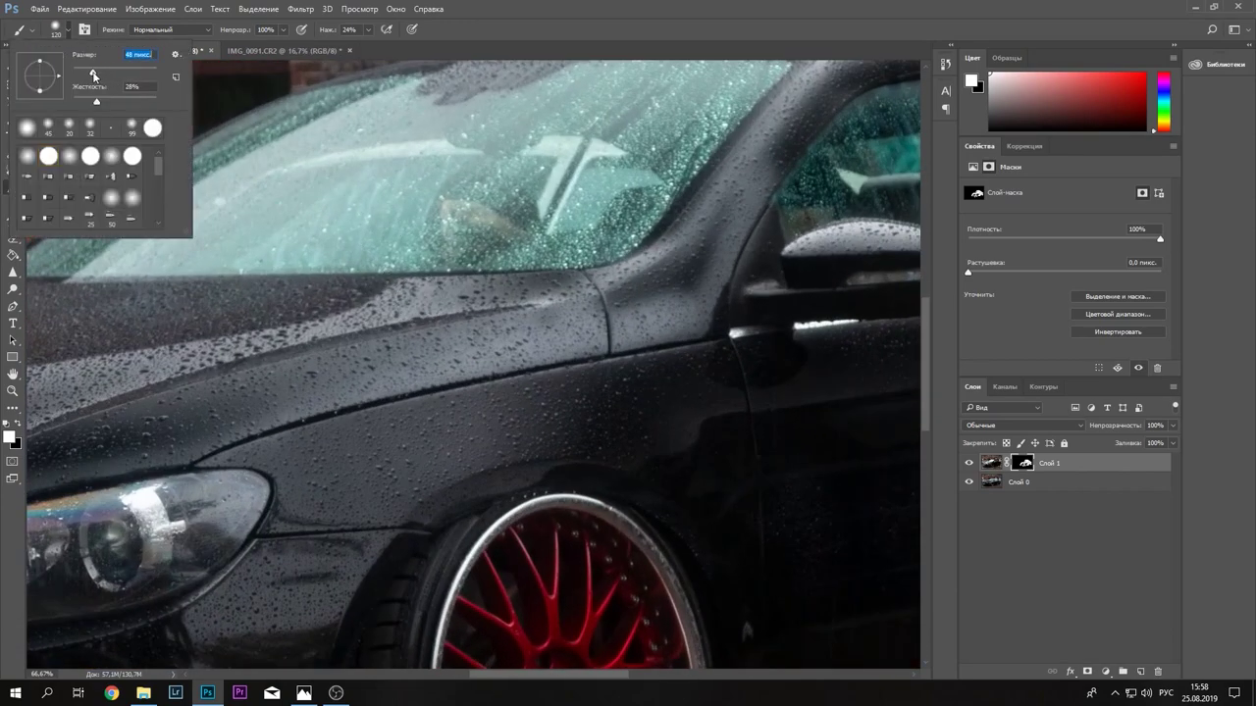
click(677, 335)
drag(677, 336, 644, 342)
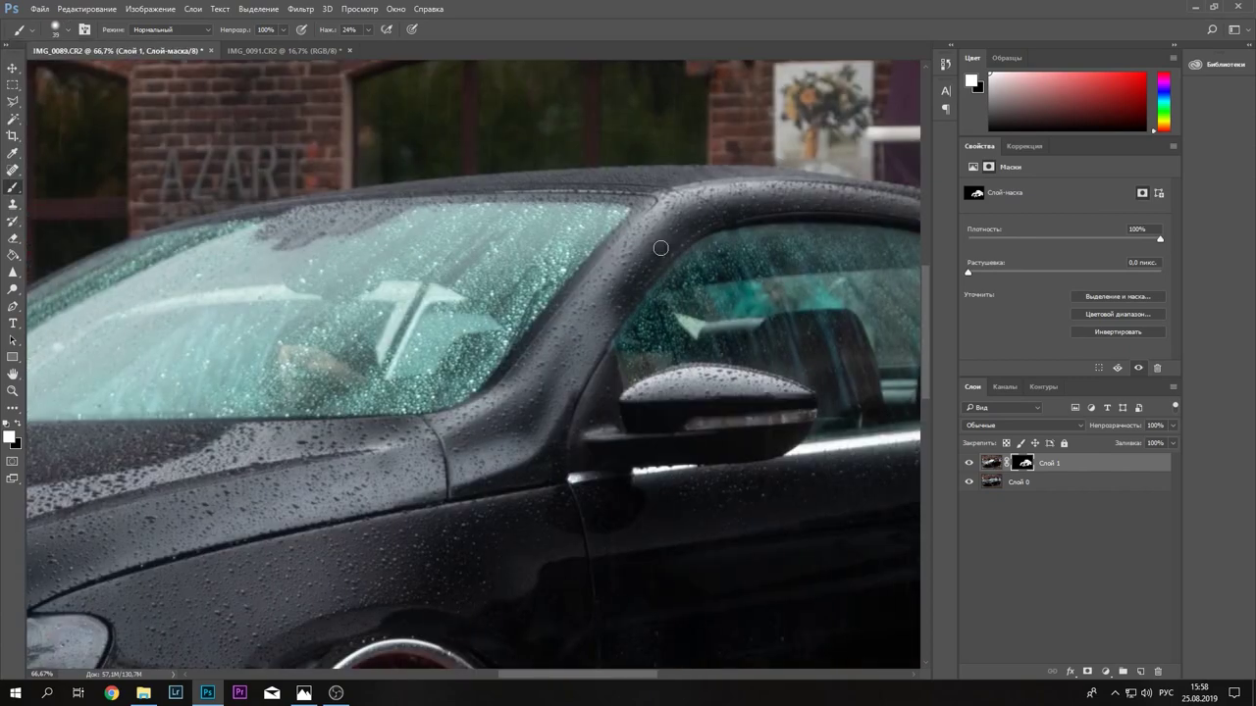
mouse_move(819, 112)
mouse_down()
mouse_move(661, 249)
mouse_move(551, 231)
mouse_up()
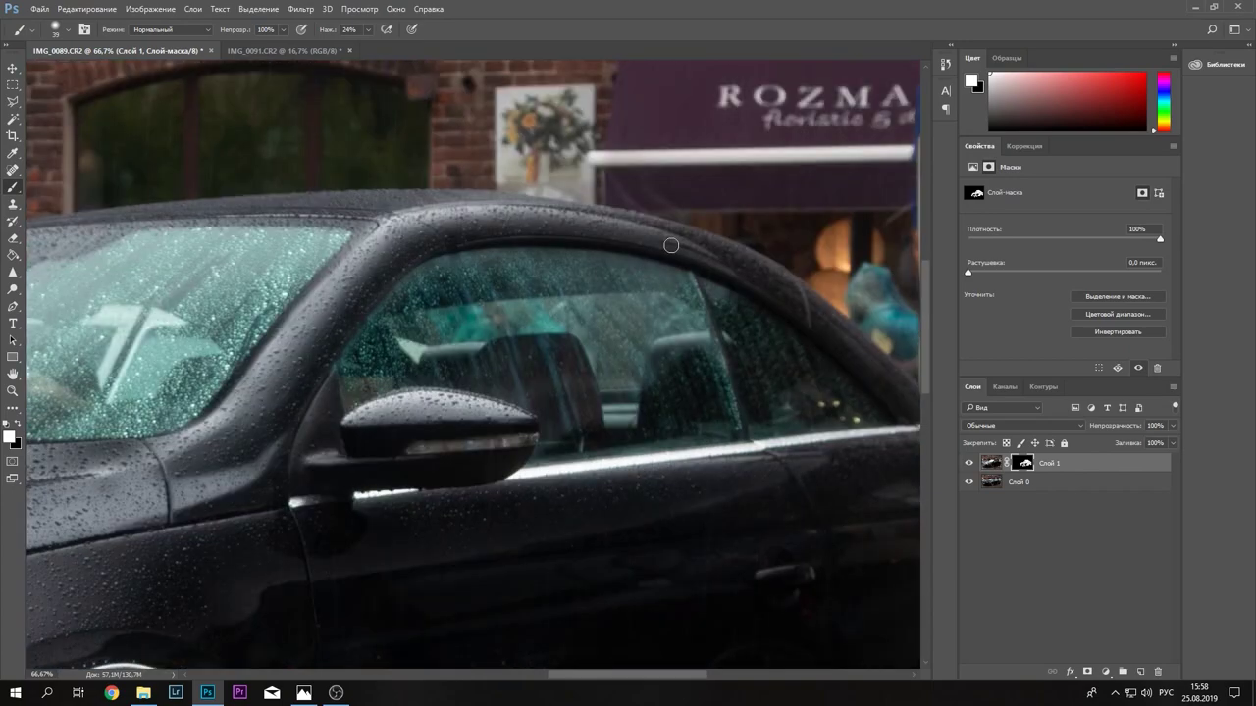
click(20, 390)
click(377, 35)
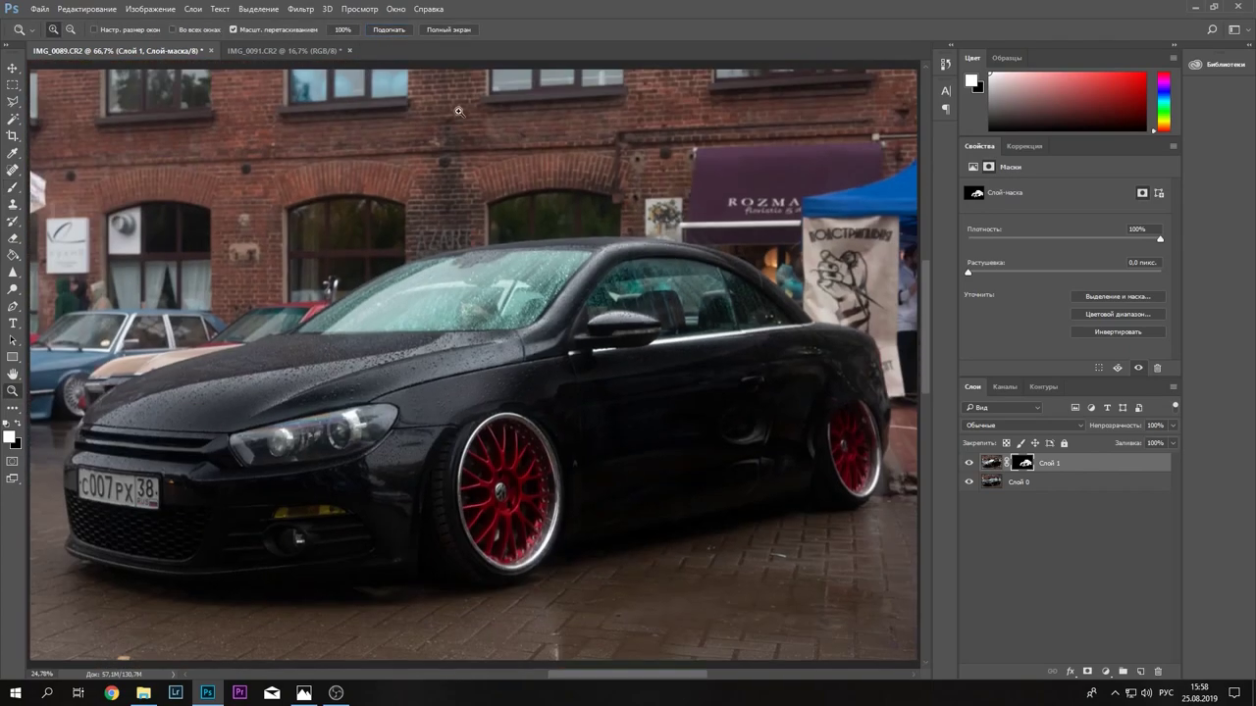
- Compare the image with and without Слой 1, undoing back to the masked Слой 1
click(970, 466)
click(970, 465)
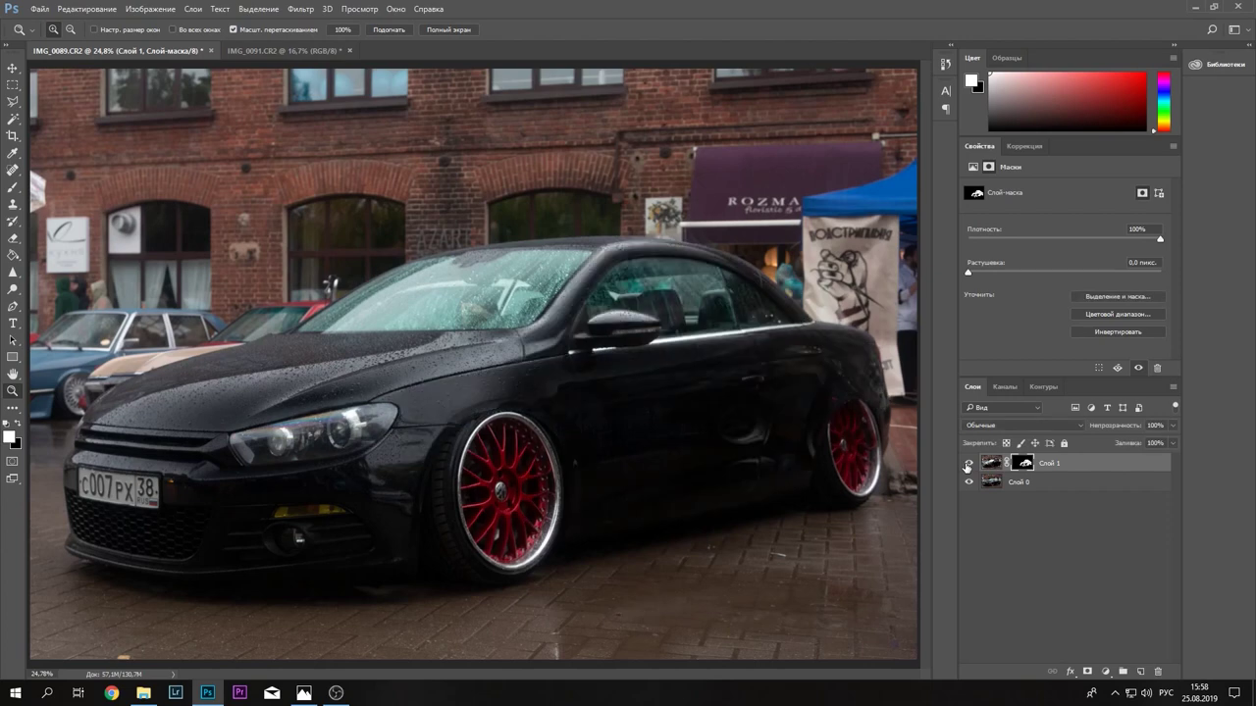
click(969, 465)
click(968, 465)
click(968, 465)
click(968, 465)
key(ctrl+z)
click(969, 465)
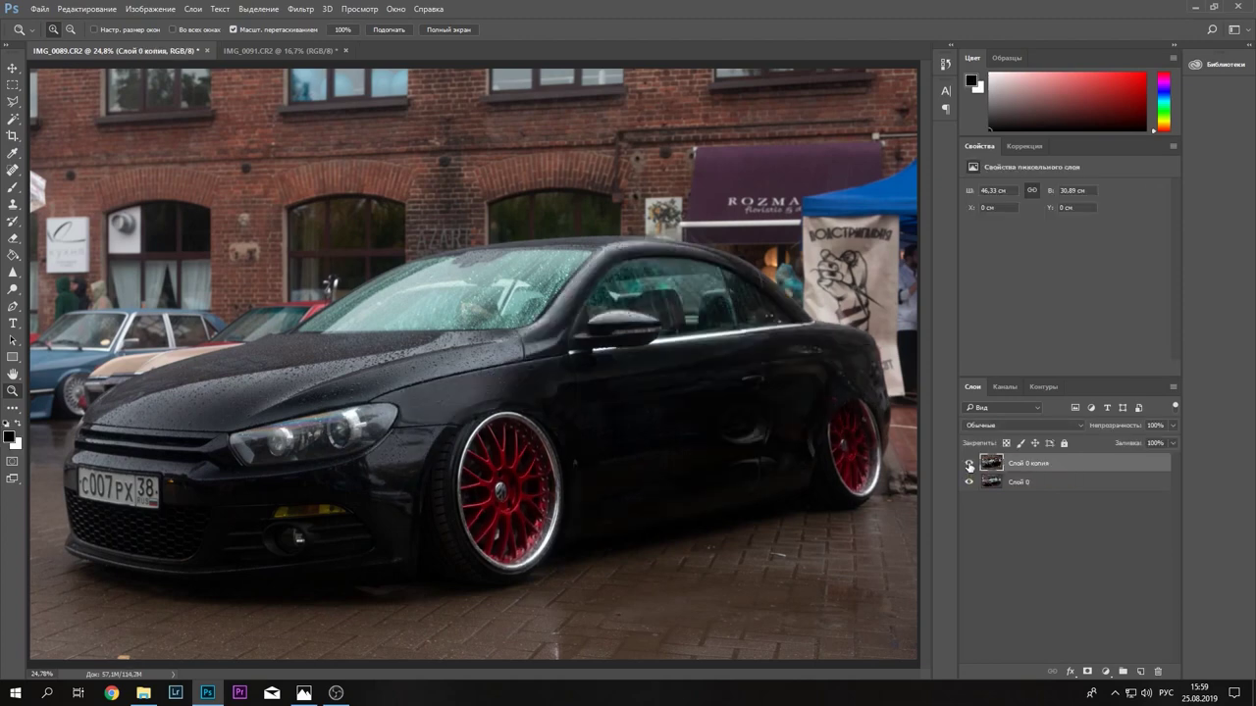
click(969, 465)
key(ctrl+z)
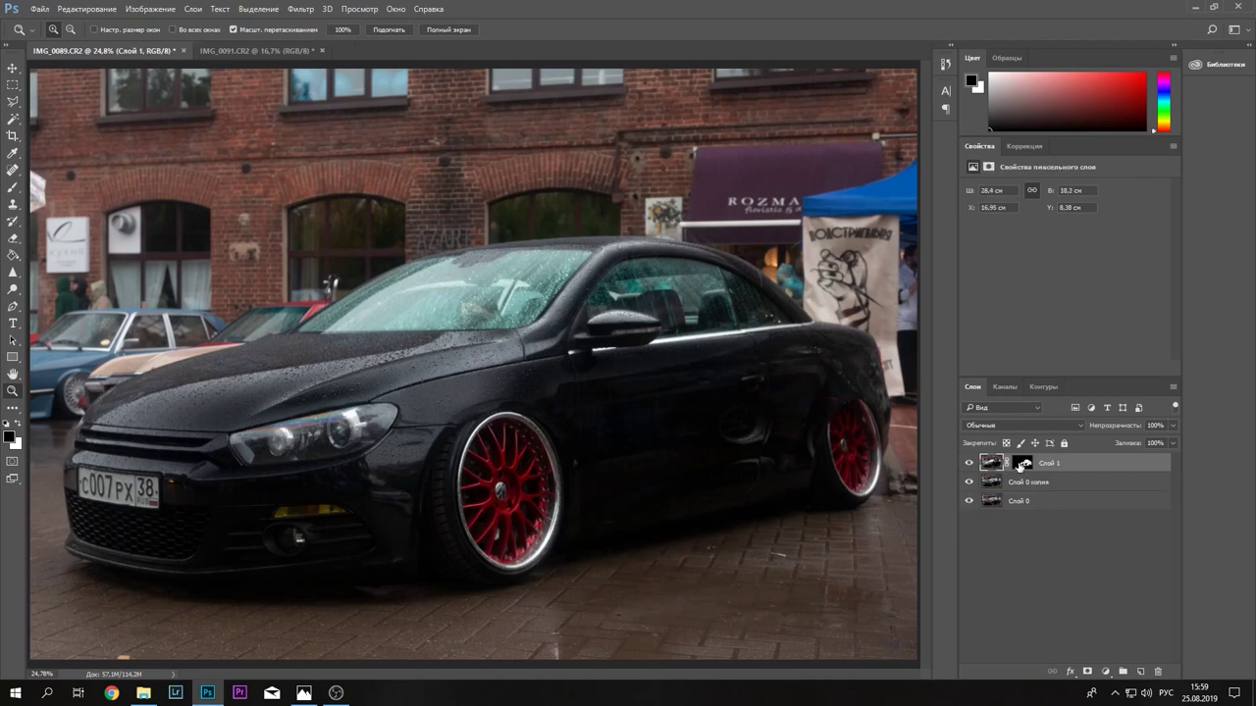
- Paint black and white on Слой 1's mask around the side window and compare the result
click(1021, 467)
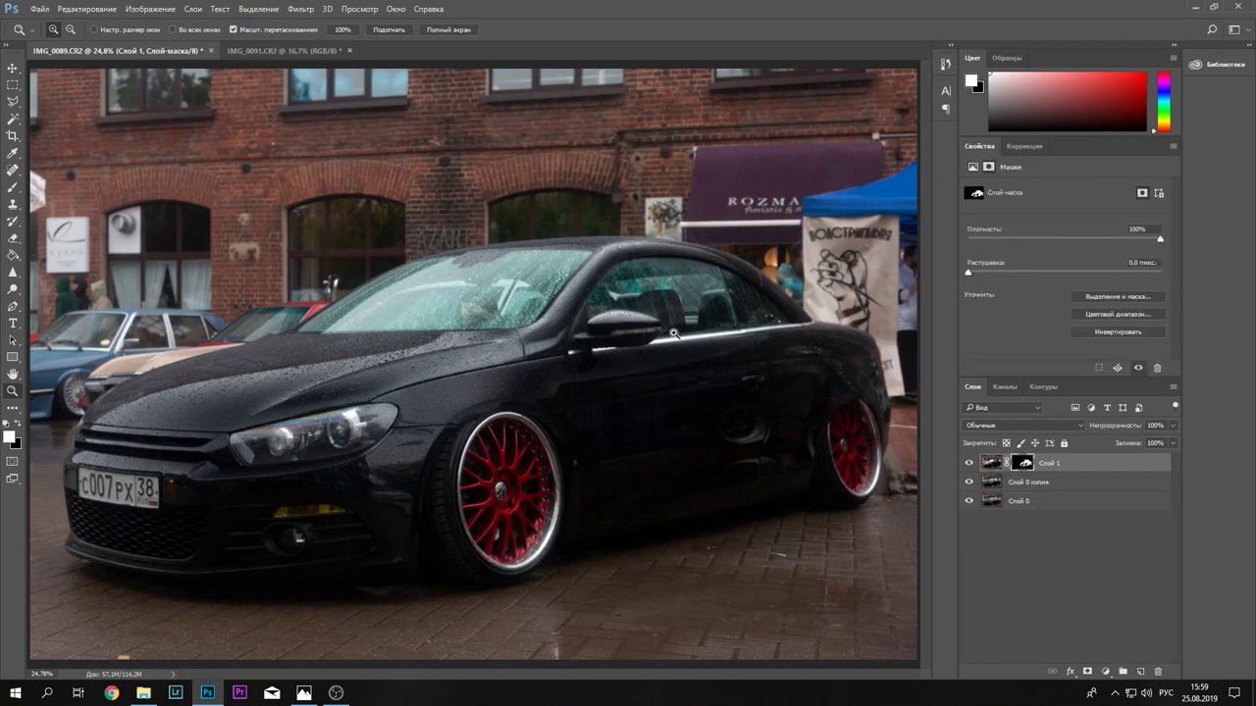
click(13, 190)
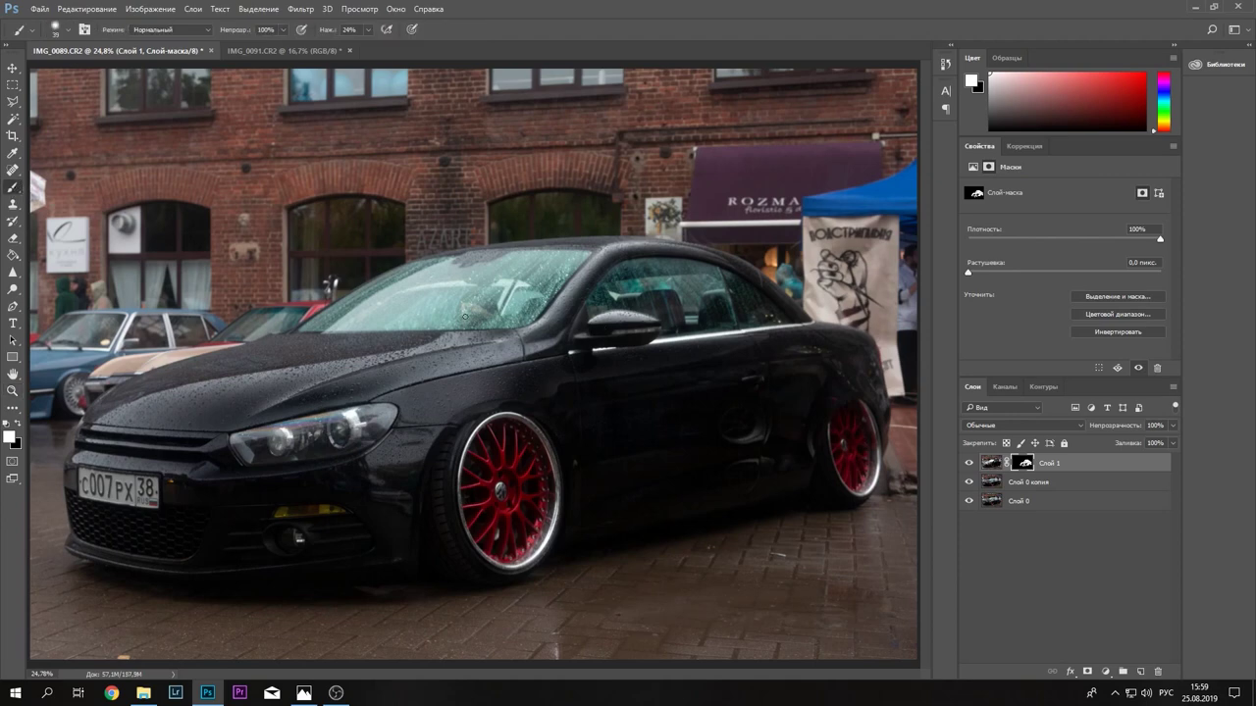
click(16, 423)
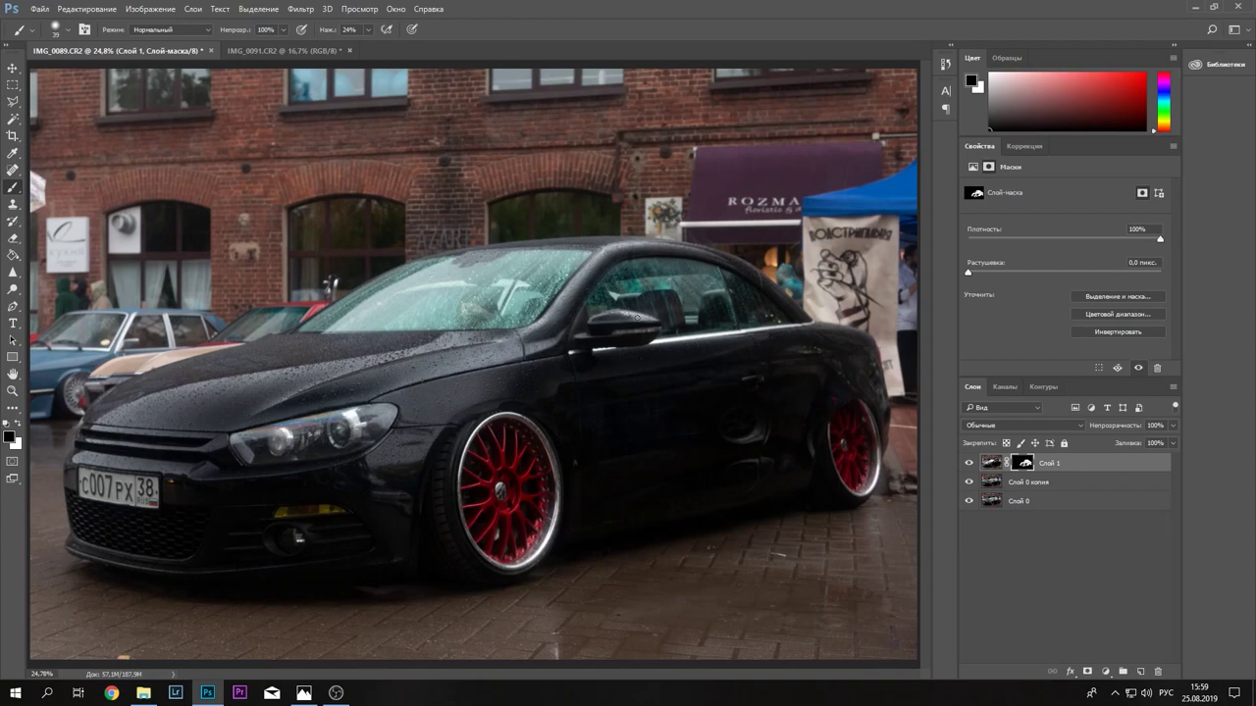
scroll(628, 319, up, 4)
key(x)
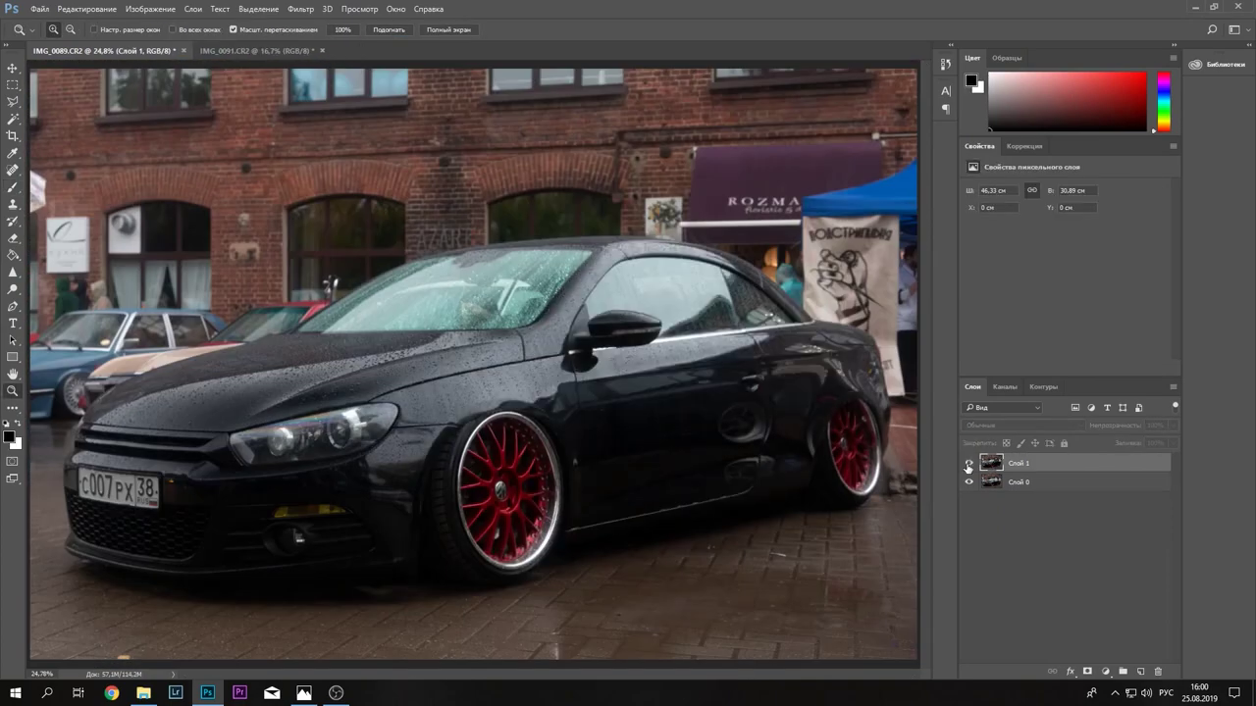
click(969, 463)
click(969, 464)
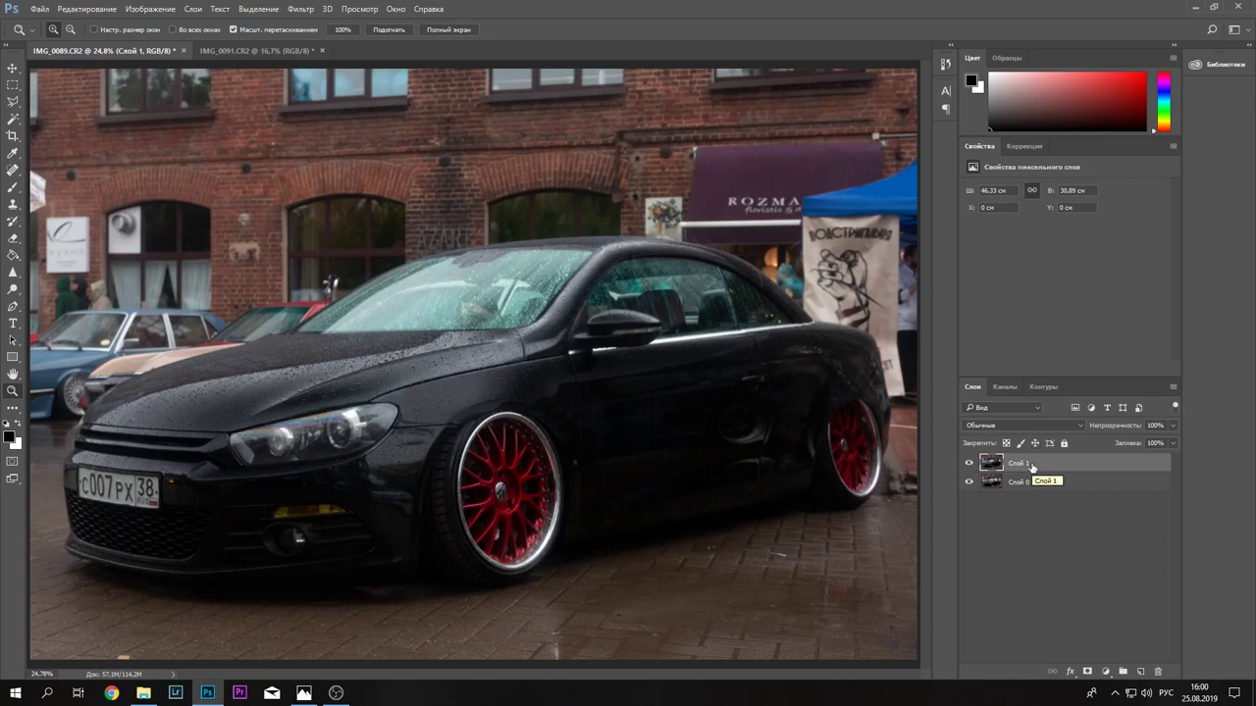
- Duplicate Слой 1 and select the Spot Healing Brush
key(ctrl+j)
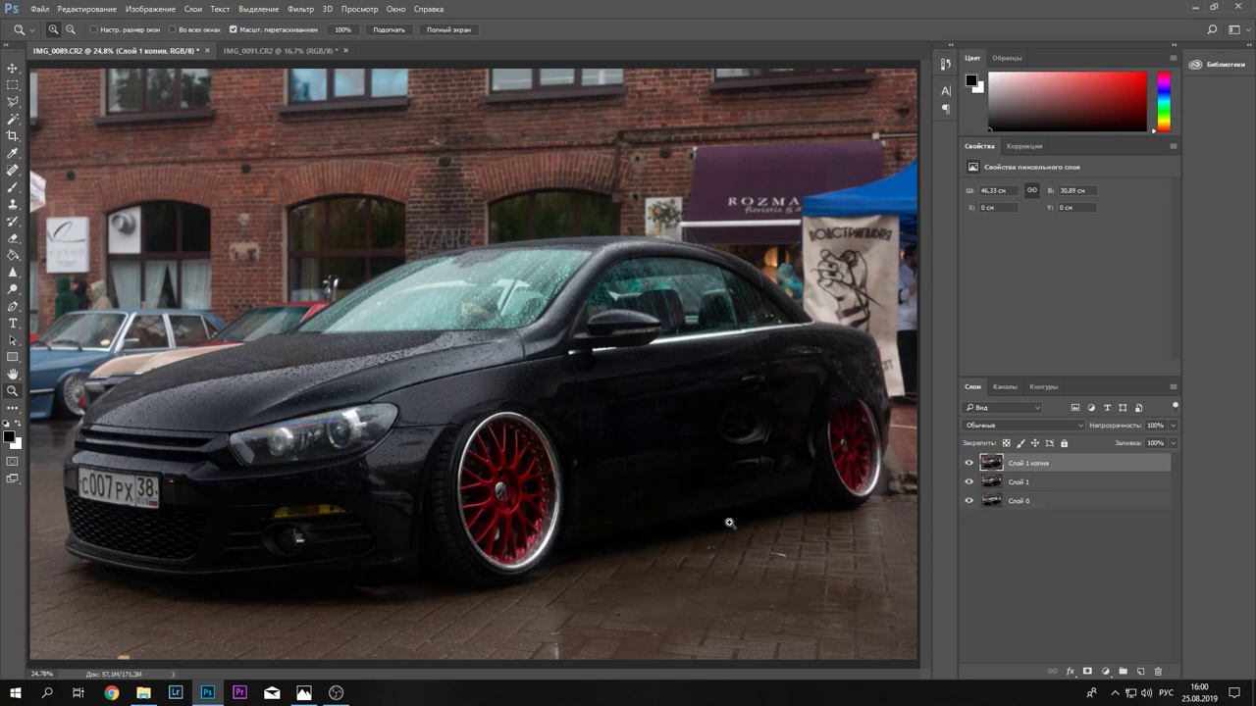
click(13, 170)
right_click(13, 169)
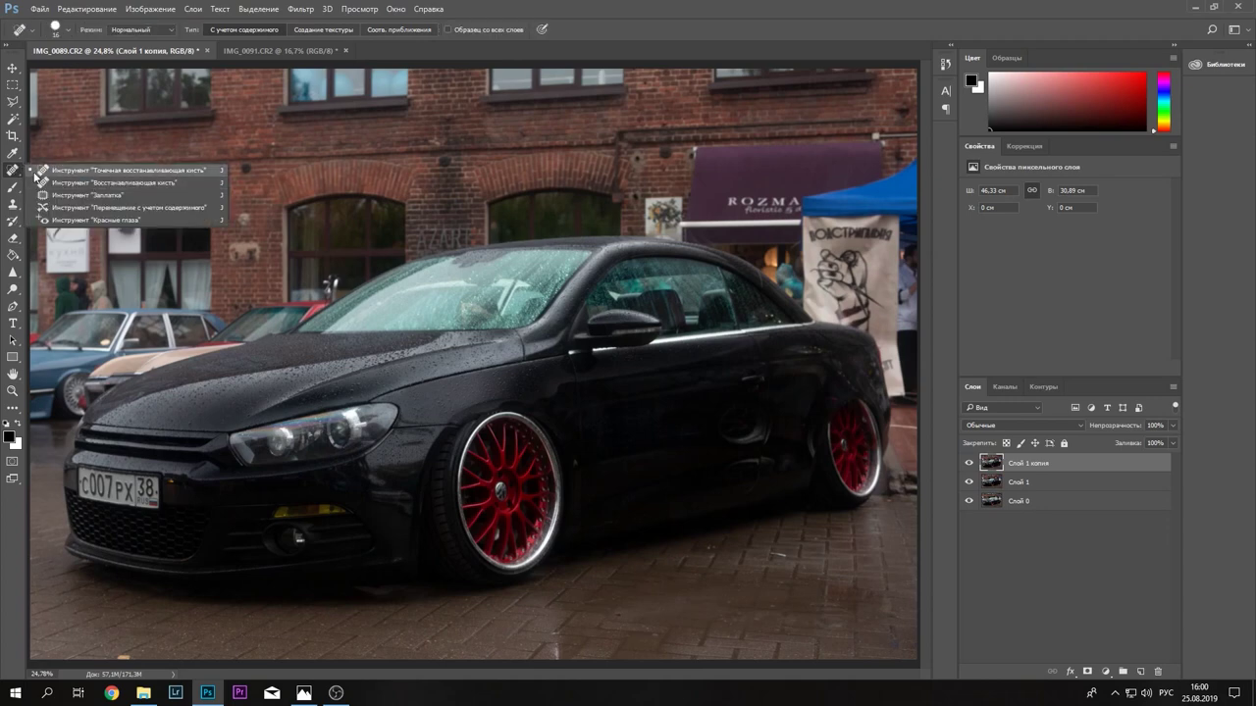
click(10, 174)
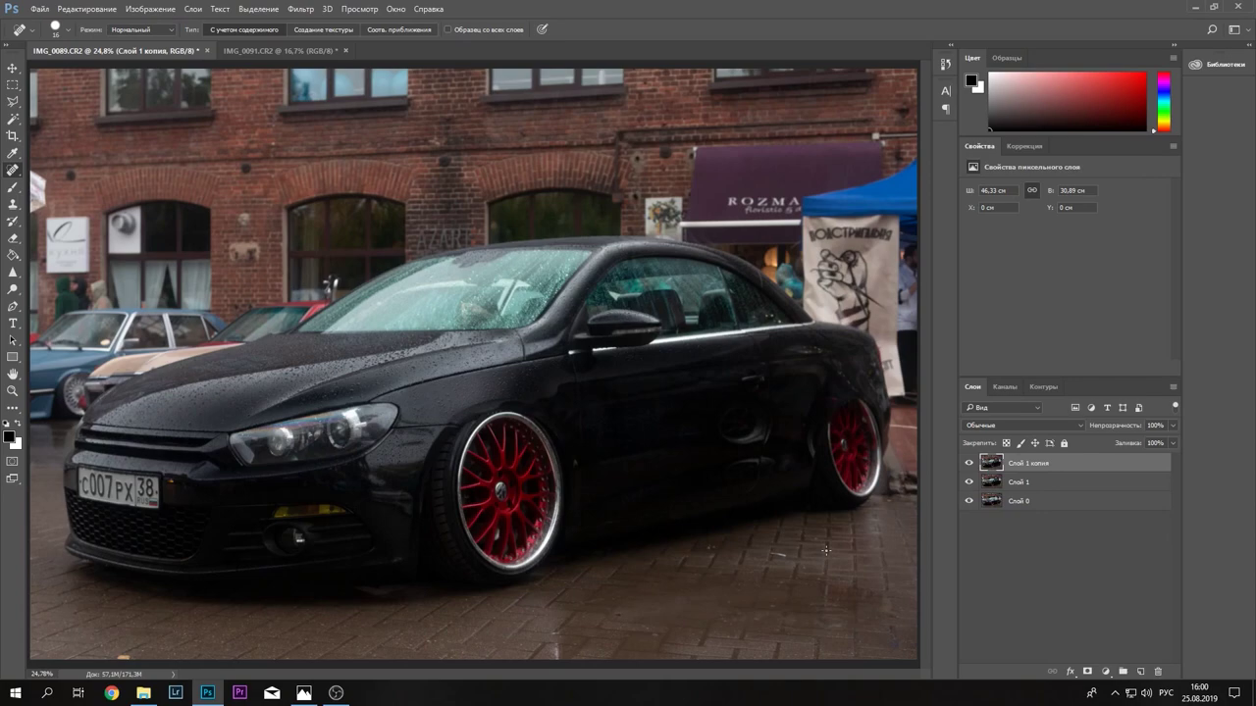
- Heal away the small shiny object on the paving stones, then fit the photo in view
key(ctrl+plus)
key(ctrl+plus)
key(ctrl+plus)
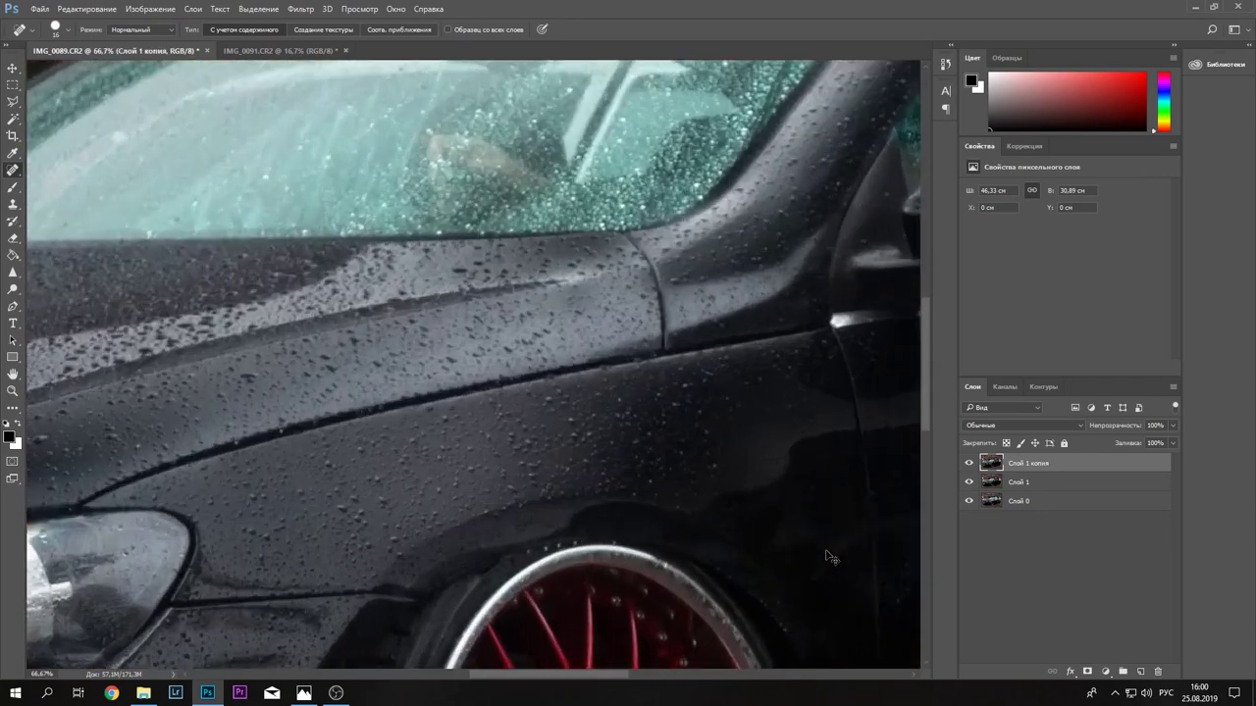
key(ctrl+plus)
key(ctrl+plus)
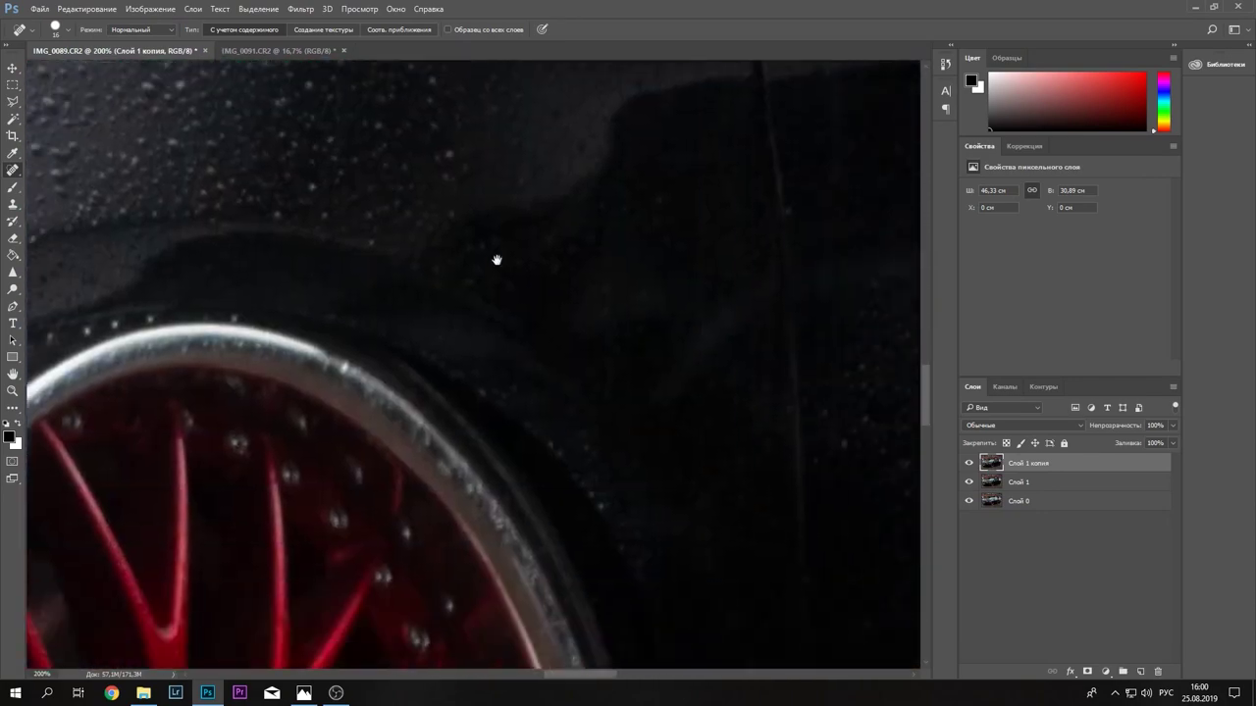
drag(496, 259, 283, 205)
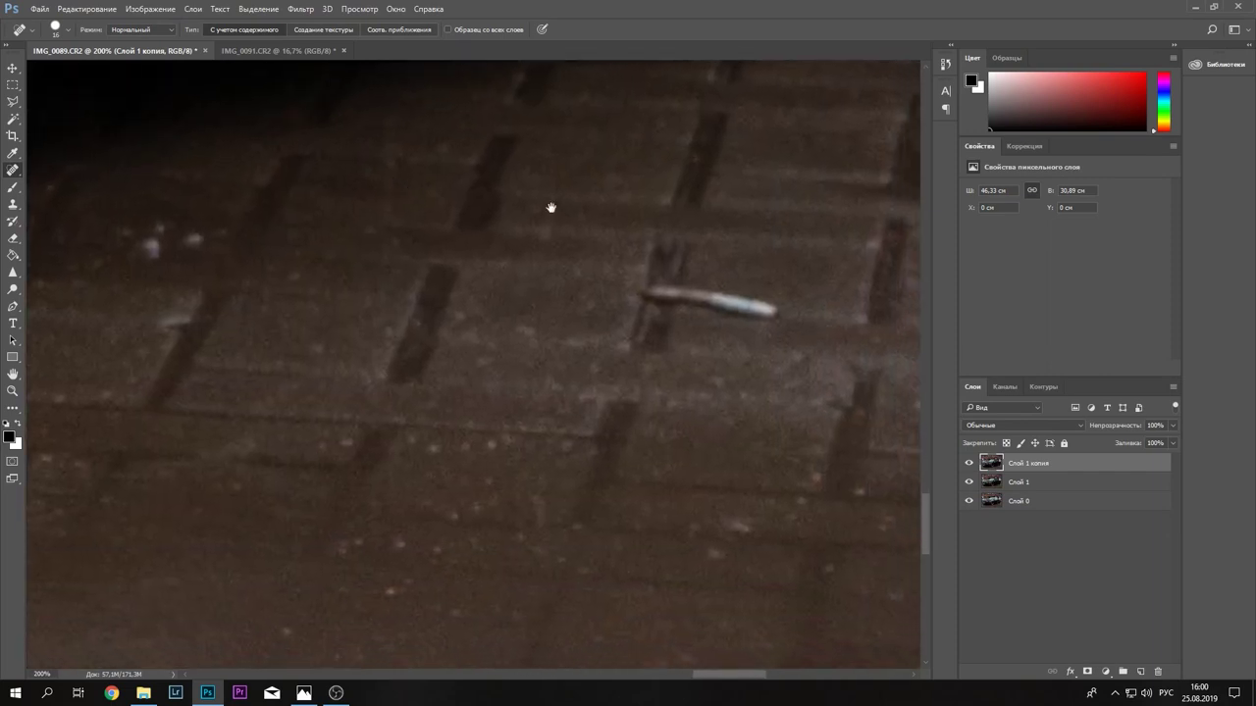
drag(550, 207, 428, 232)
drag(561, 324, 653, 341)
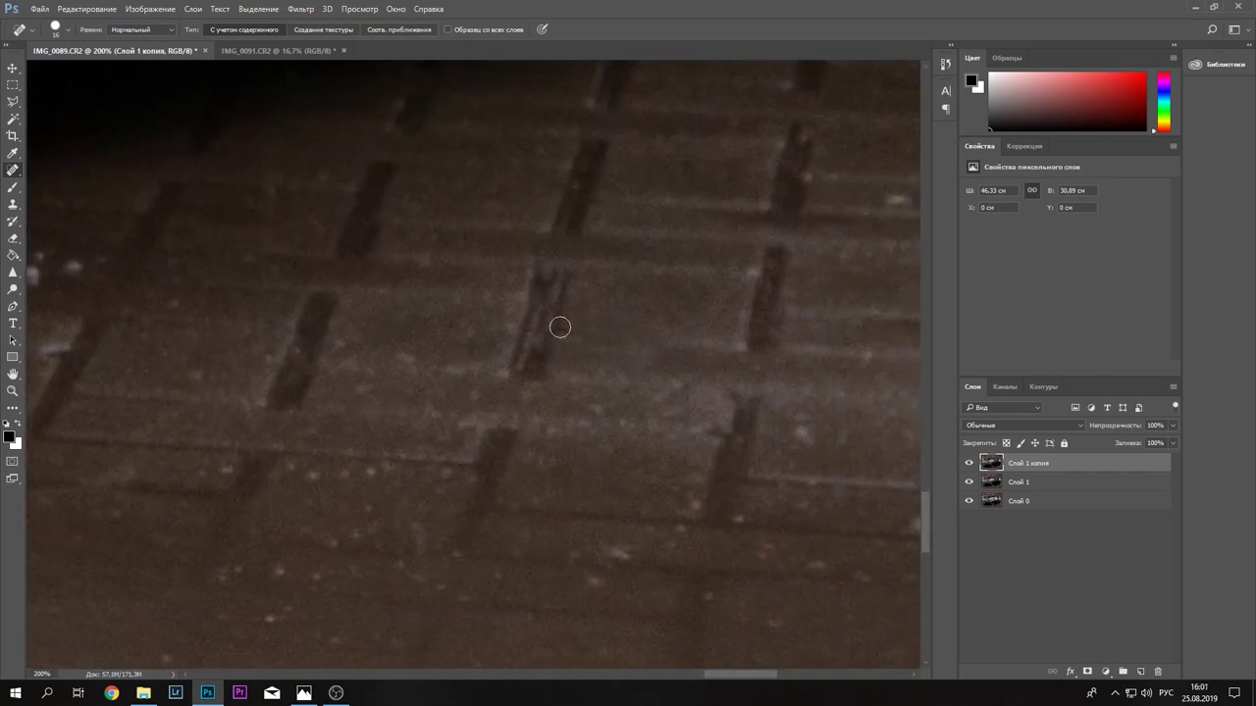
key(ctrl+minus)
key(ctrl+minus)
key(ctrl+minus)
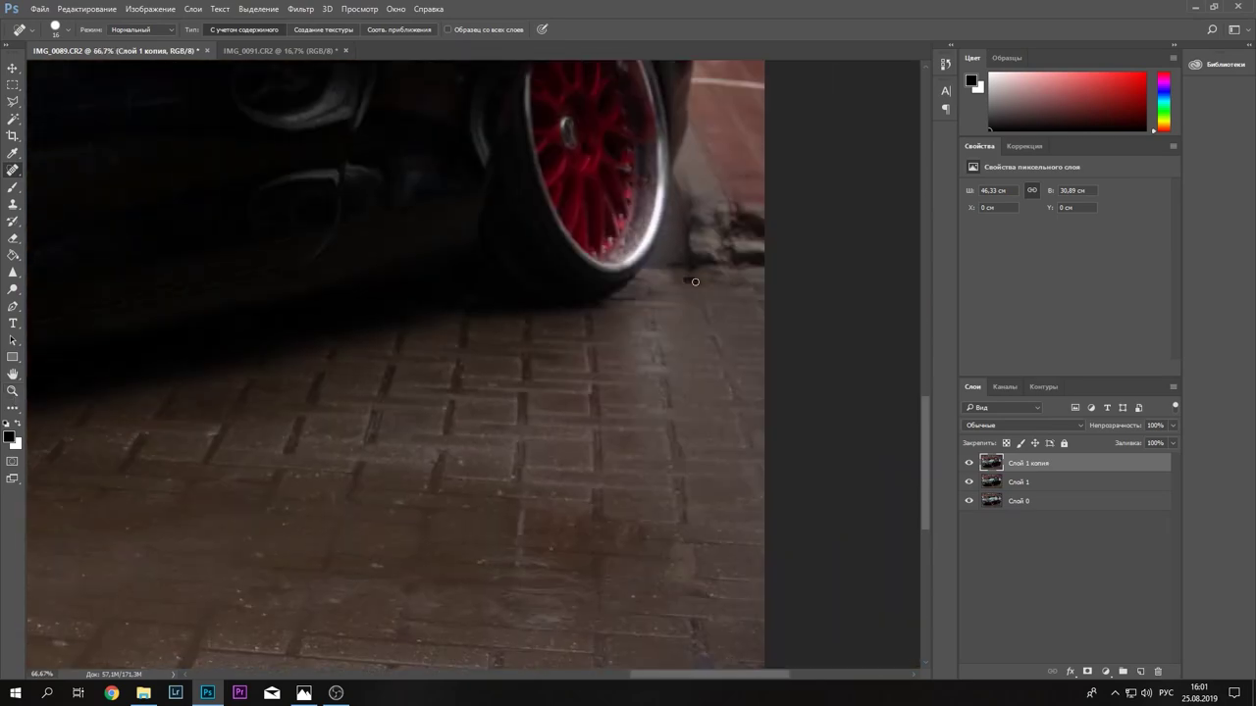
scroll(695, 283, down, 5)
scroll(524, 348, left, 5)
key(z)
key(ctrl+0)
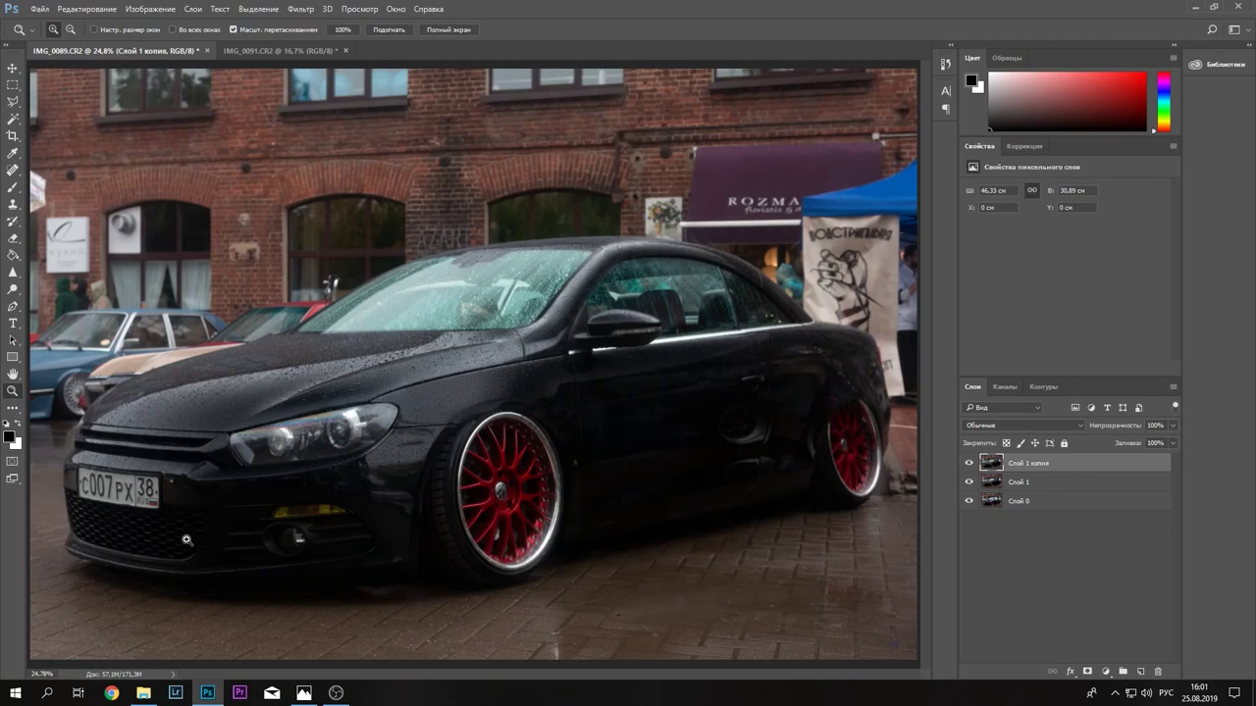
- Spot-heal the orange mark right of the licence plate at close zoom, then view the whole car
key(ctrl+plus)
key(ctrl+plus)
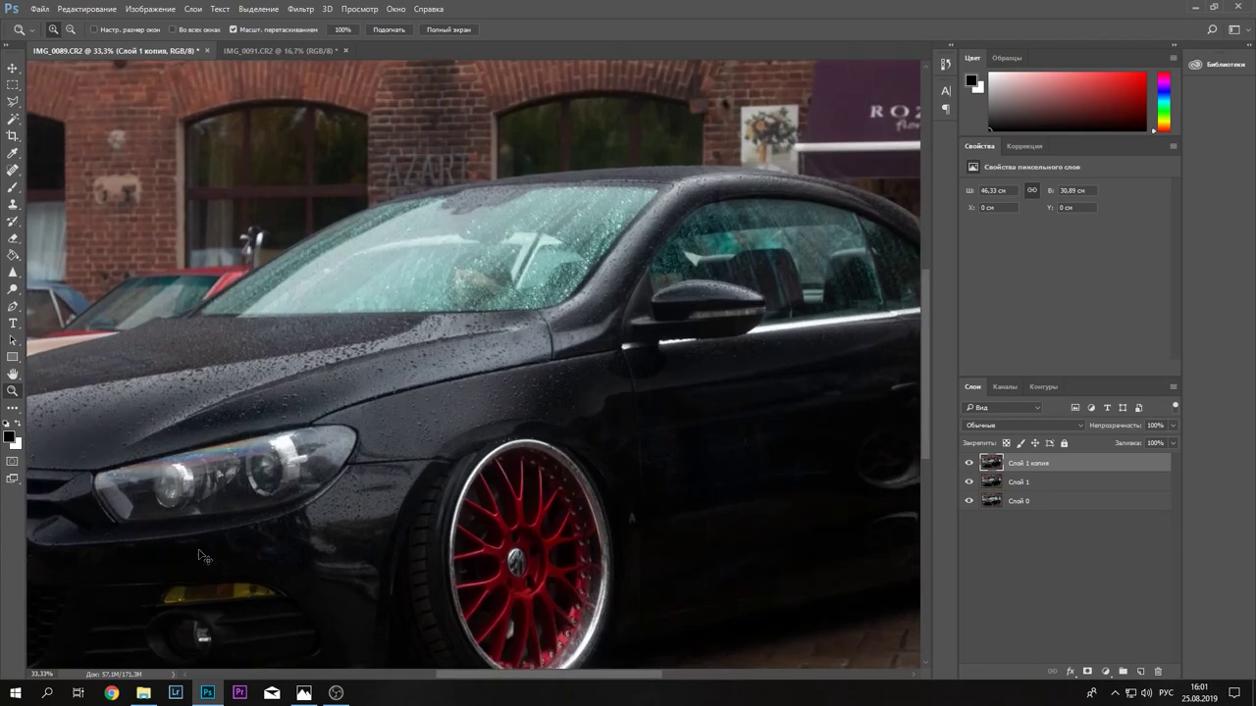
key(ctrl+plus)
key(ctrl+plus)
drag(202, 535, 767, 267)
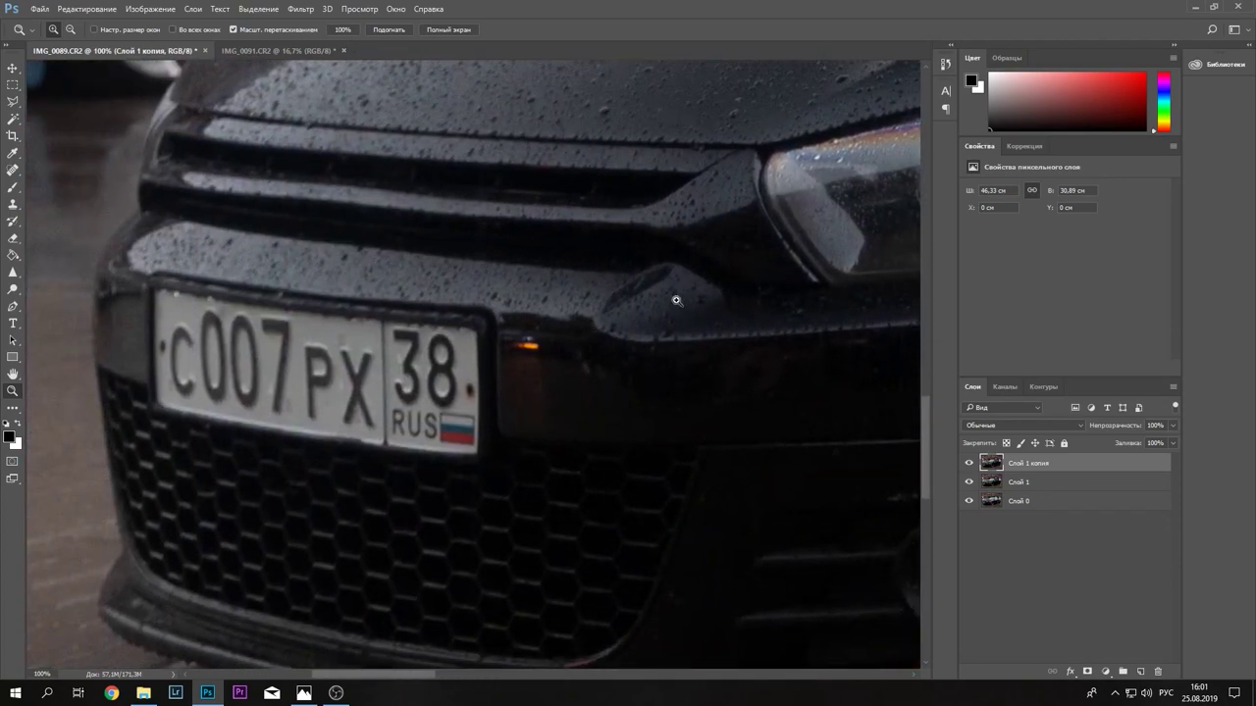
click(11, 172)
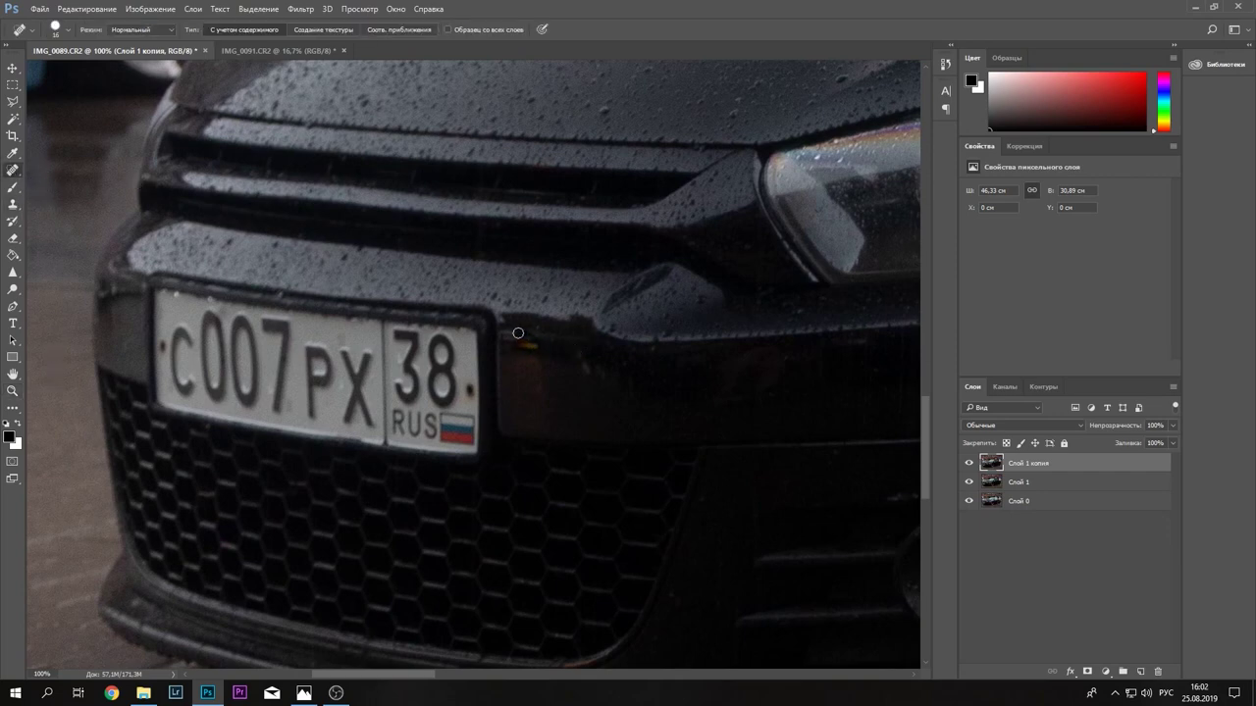
mouse_move(528, 349)
mouse_down()
mouse_move(540, 348)
mouse_move(519, 406)
mouse_move(538, 393)
mouse_move(534, 362)
mouse_move(531, 407)
mouse_up()
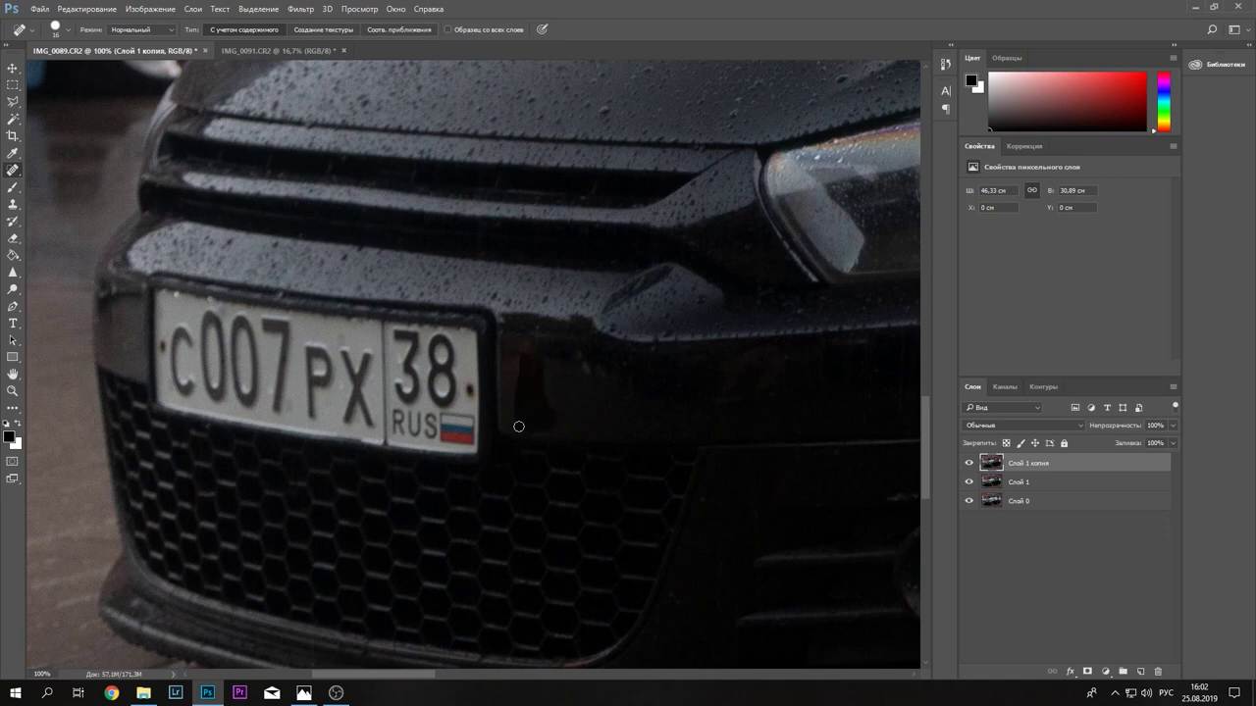
drag(510, 359, 510, 396)
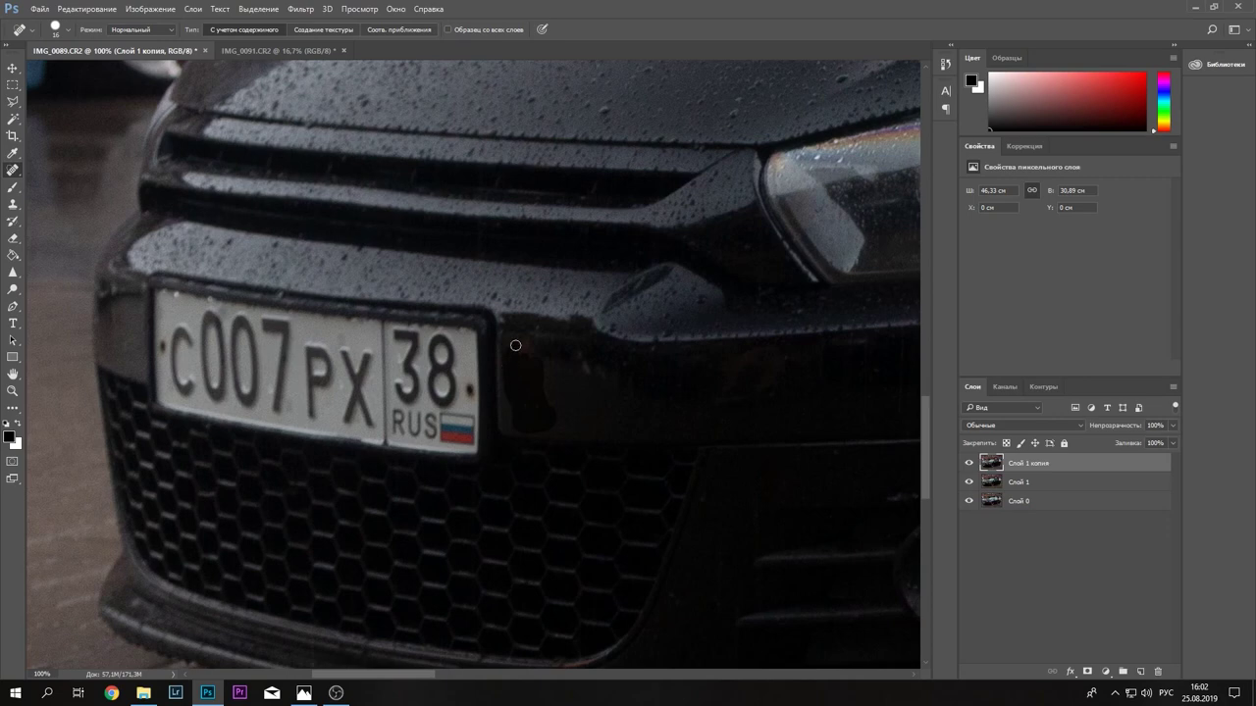
drag(536, 356, 558, 423)
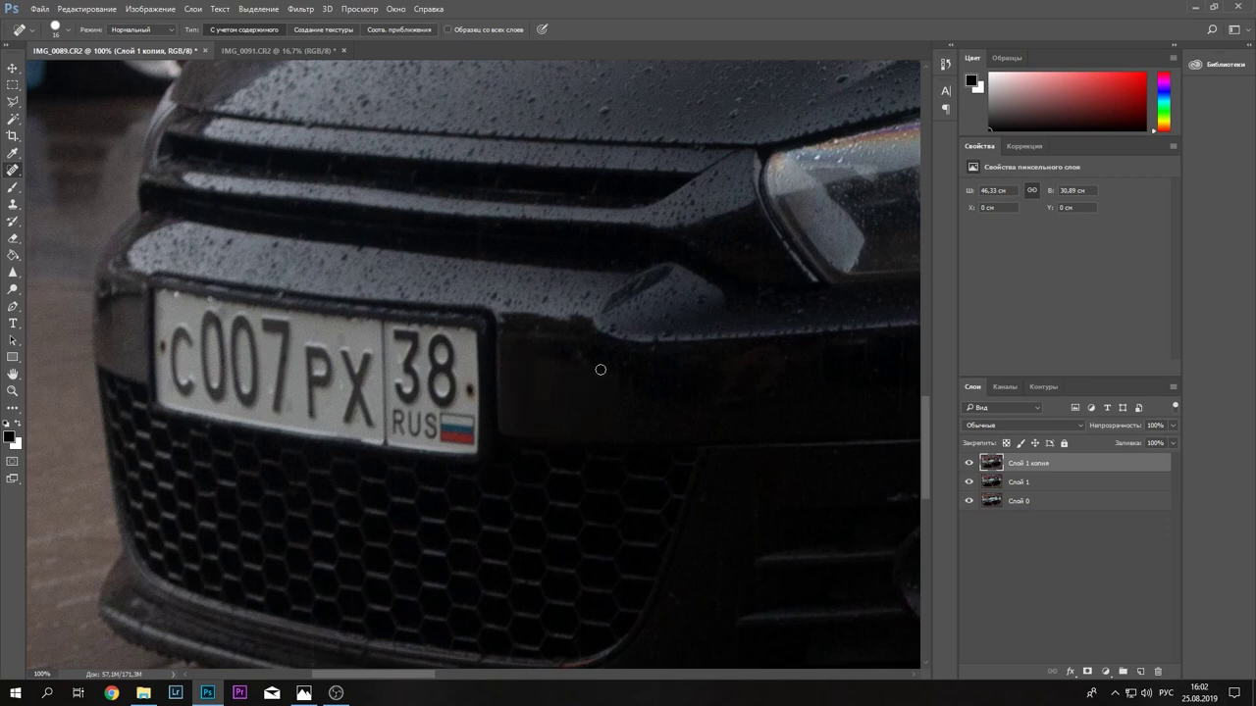
drag(664, 366, 461, 347)
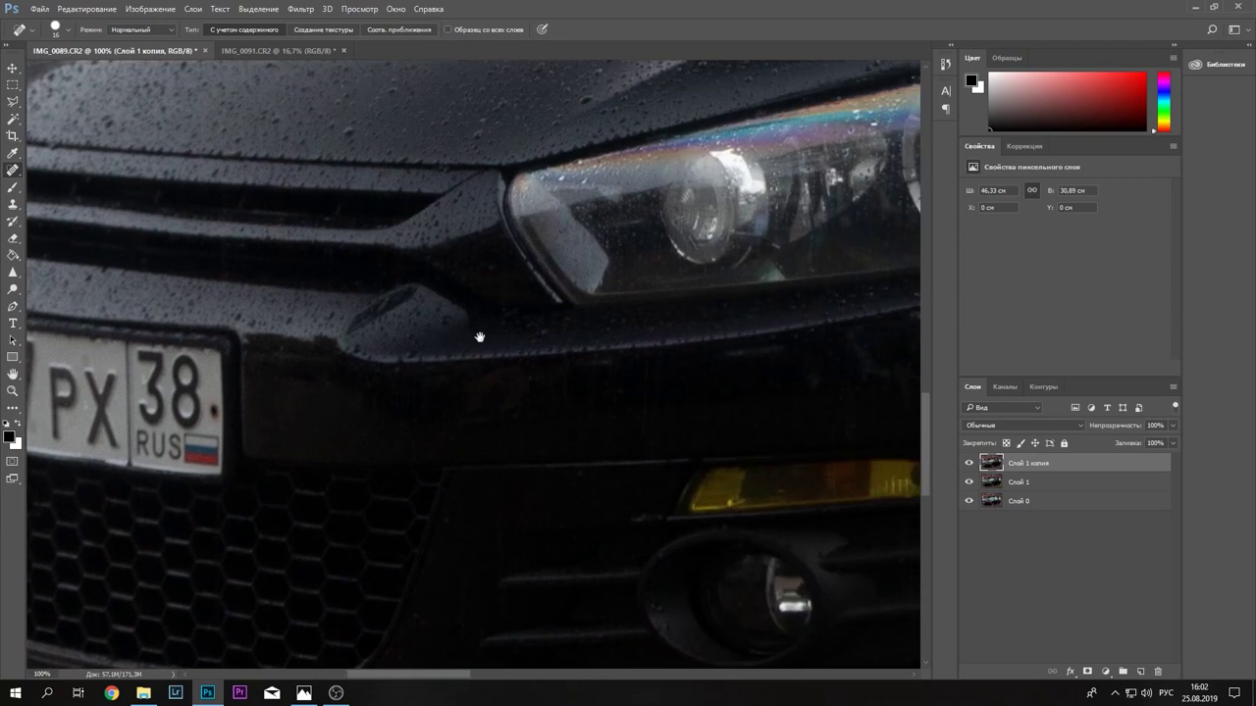
drag(625, 325, 503, 340)
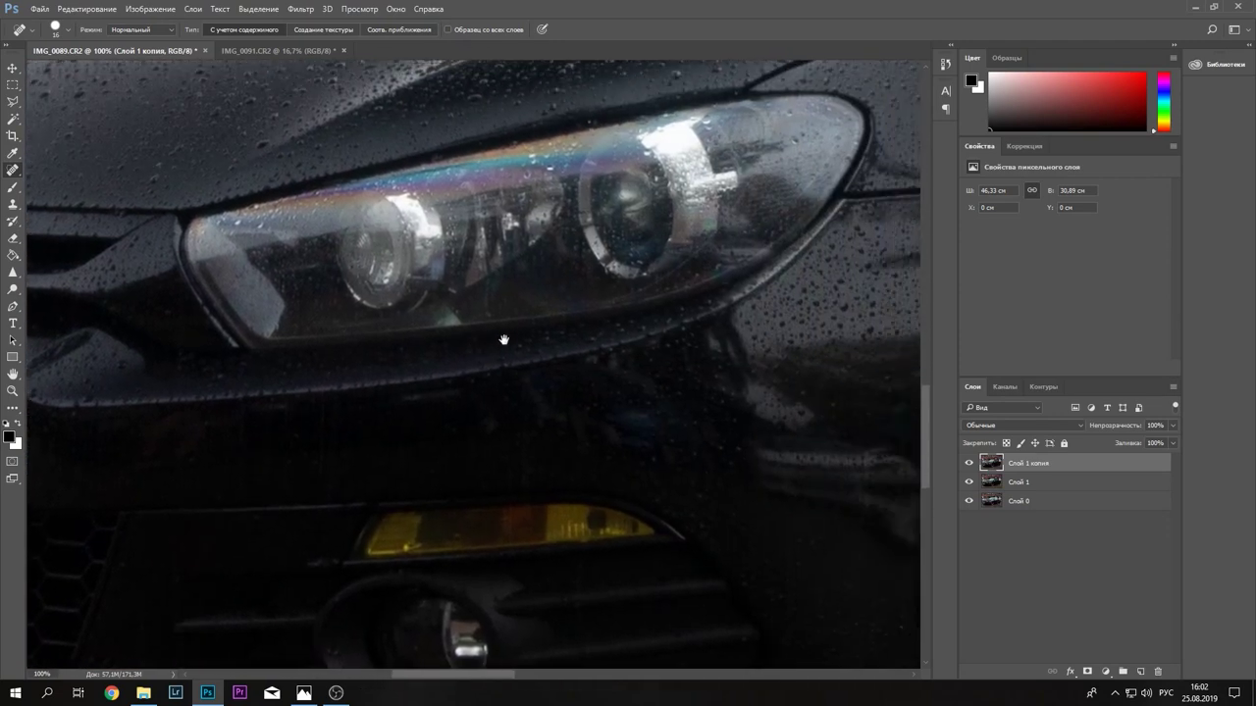
click(13, 390)
click(389, 29)
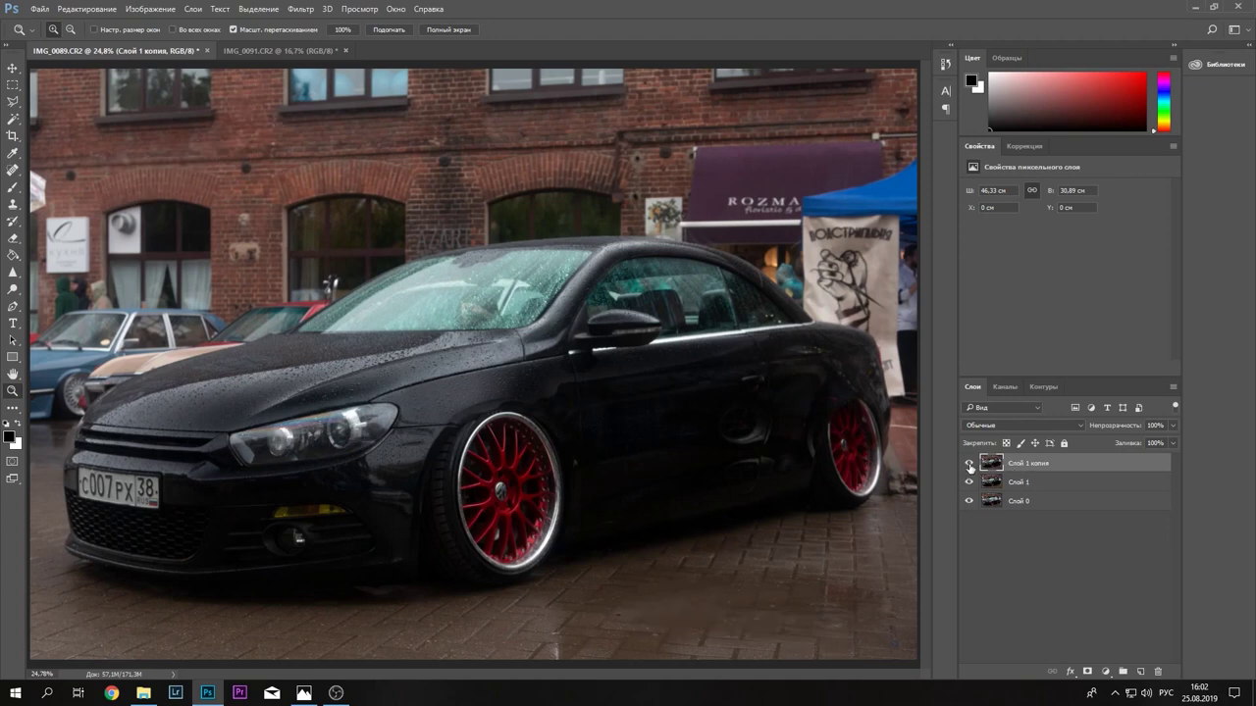
click(970, 464)
click(970, 465)
click(969, 464)
click(970, 466)
- Duplicate the top layer as Слой 1 копия 2 and open it in the Camera Raw filter
key(ctrl+j)
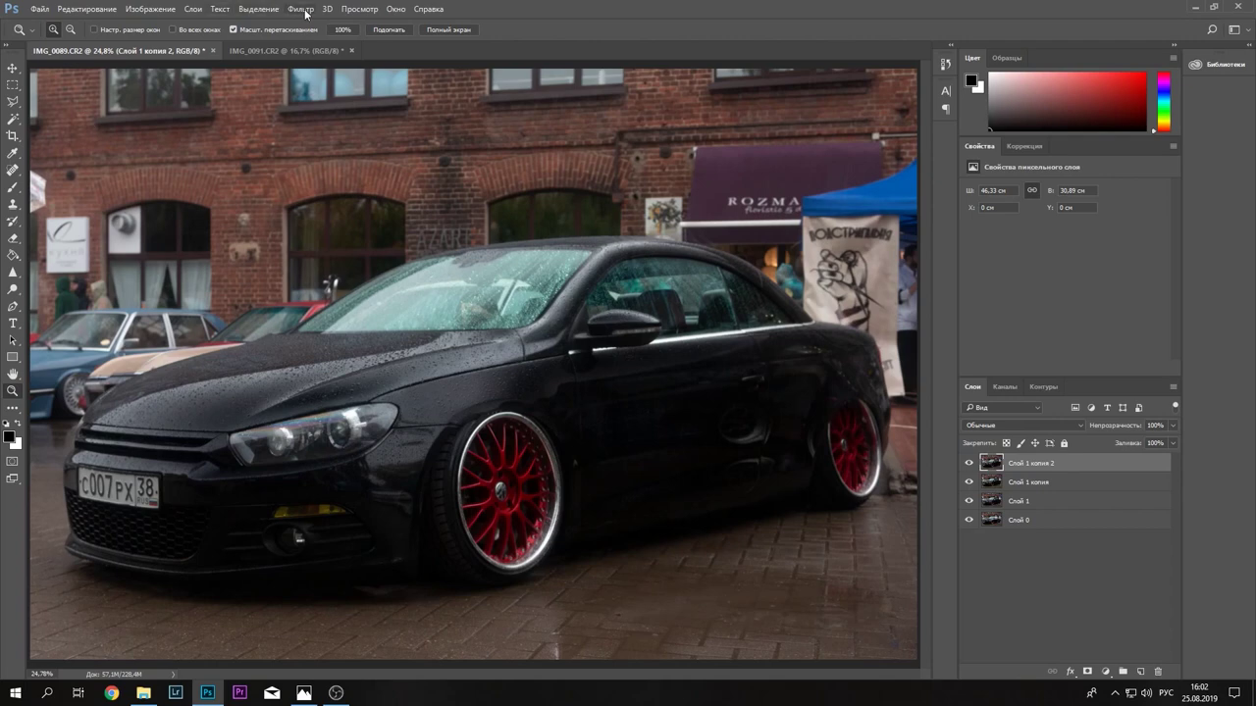
click(301, 10)
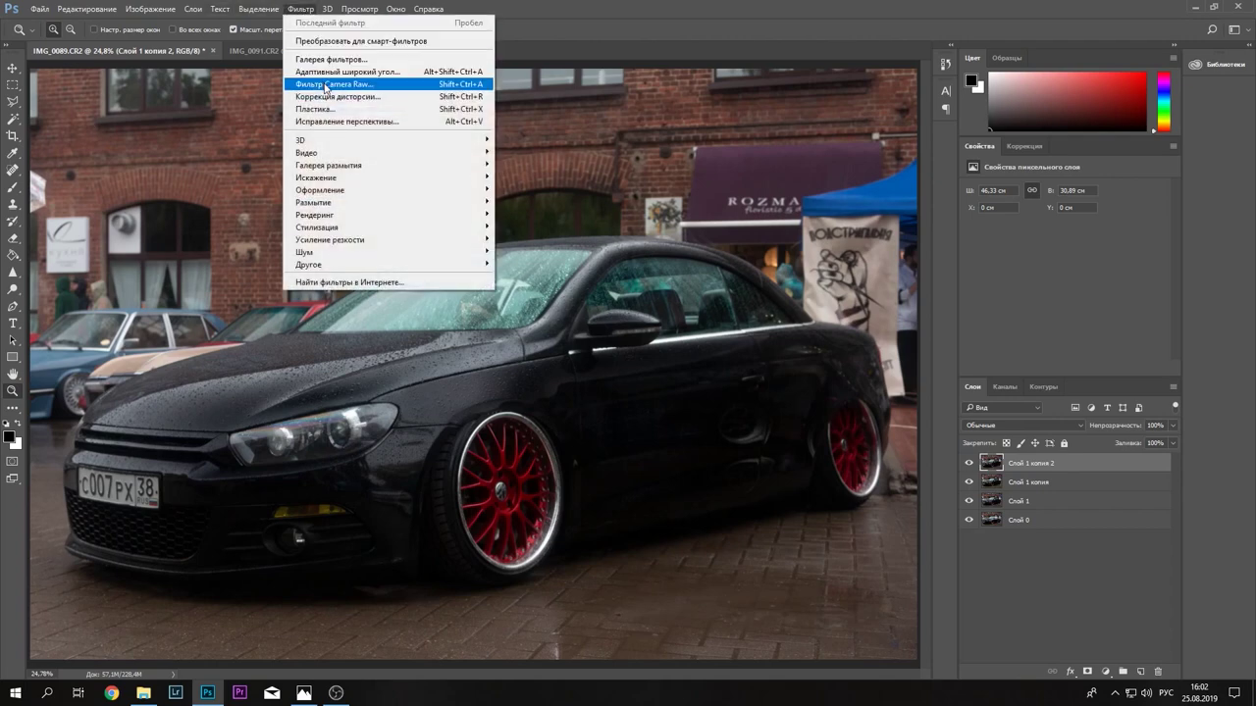
click(325, 86)
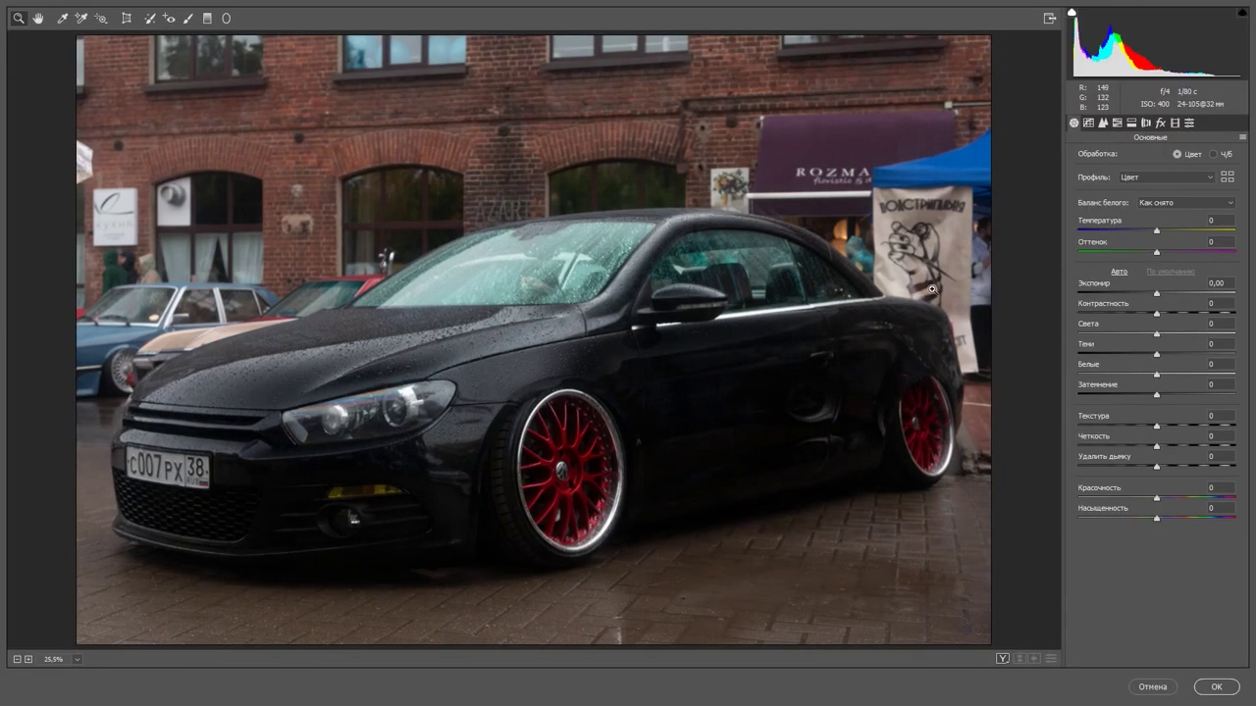
- Warm the photo slightly, then set Contrast -54, Dehaze +90 and Clarity +10
mouse_move(1148, 226)
mouse_down()
mouse_move(1164, 232)
mouse_move(1159, 252)
mouse_up()
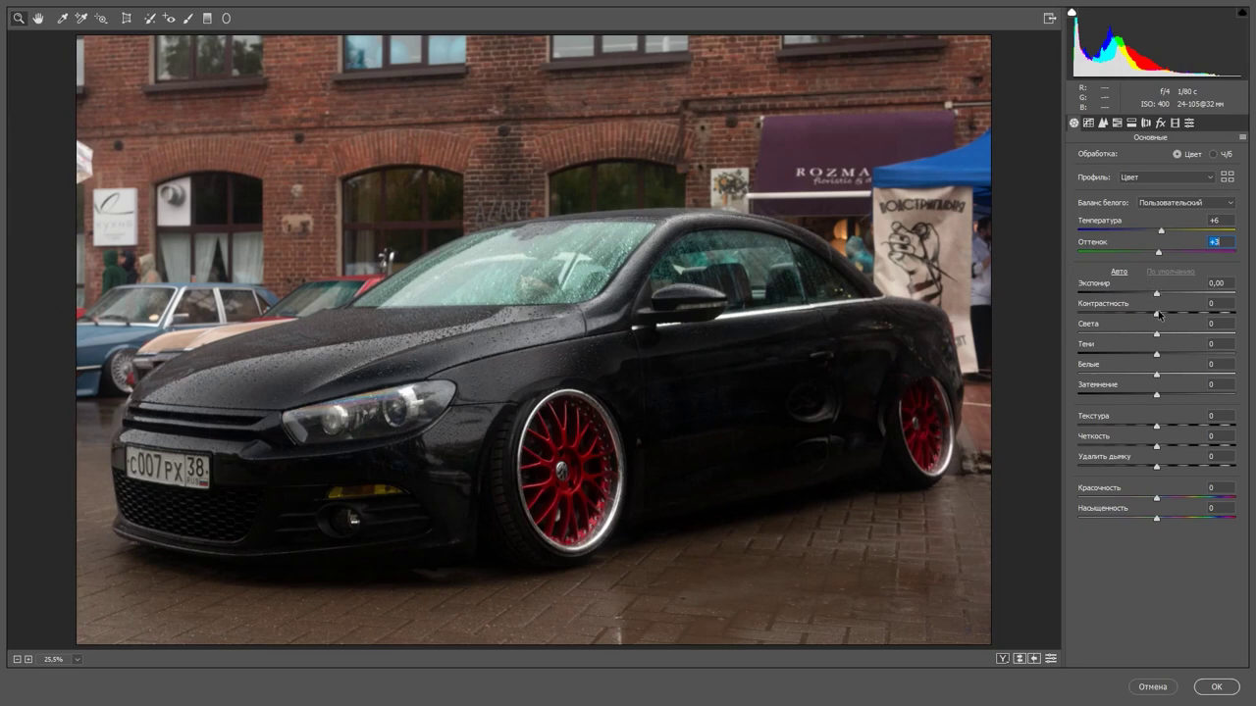
drag(1156, 314, 1230, 314)
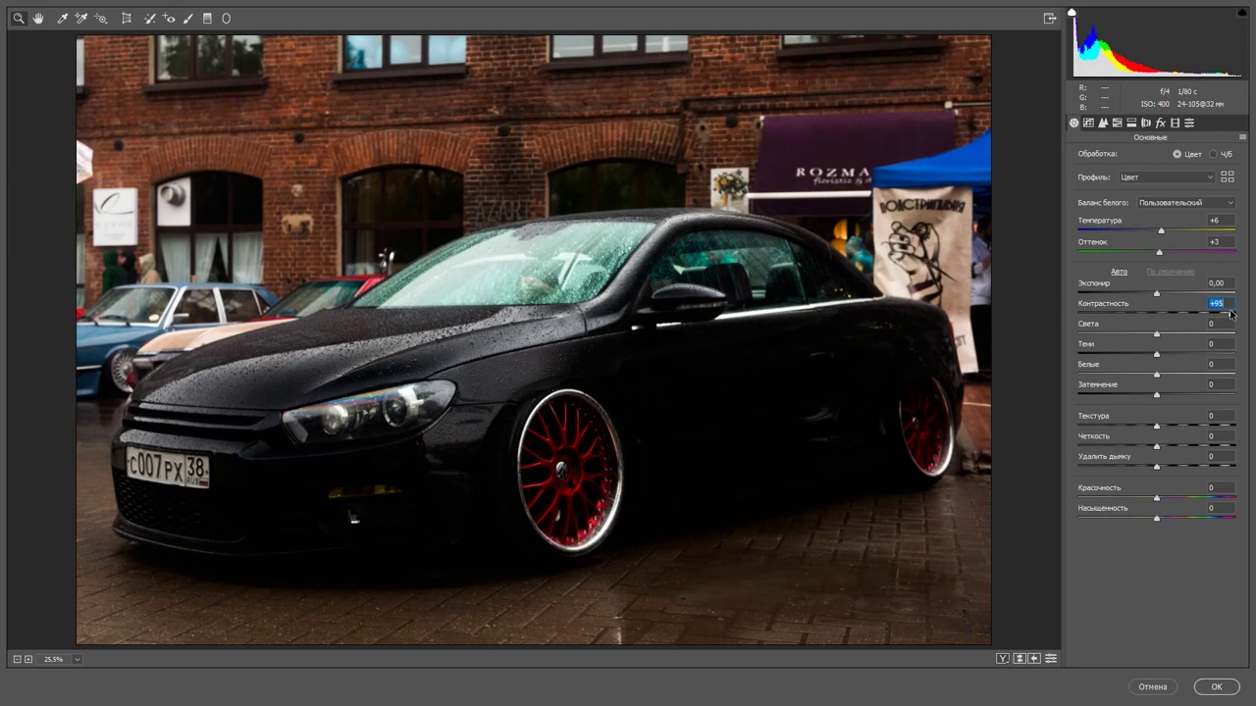
drag(1231, 314, 1230, 314)
drag(1230, 314, 1109, 314)
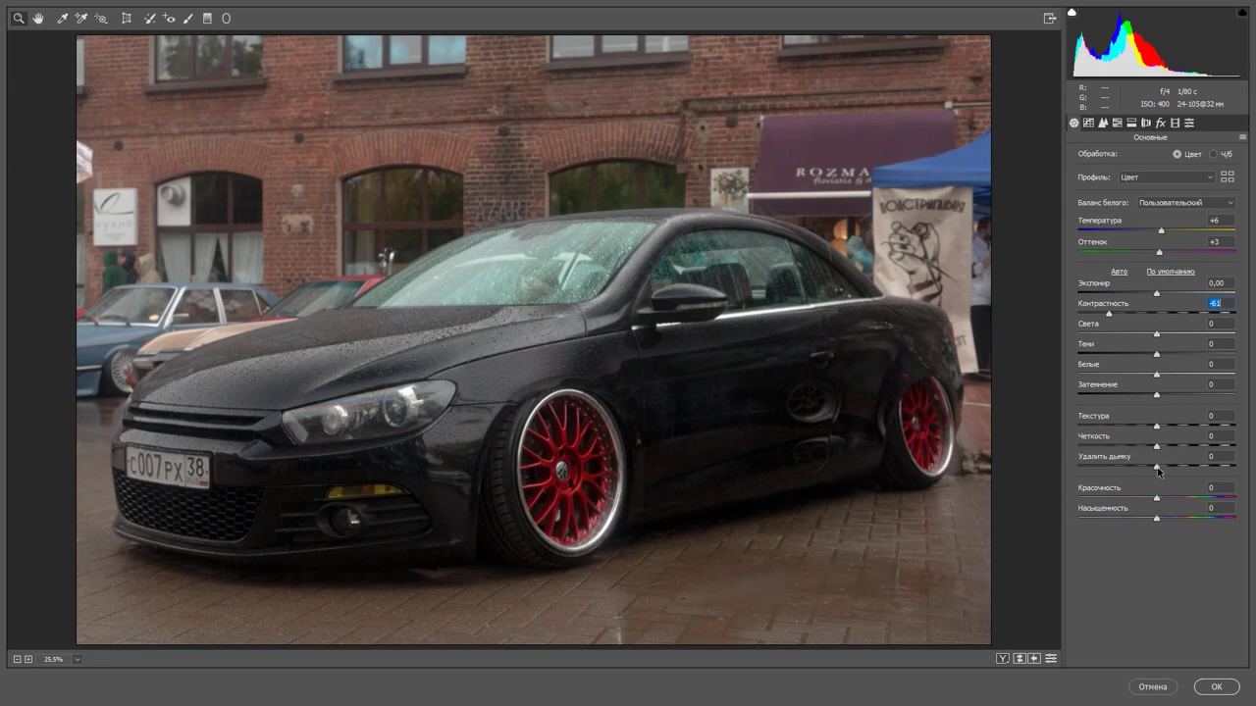
drag(1157, 470, 1224, 466)
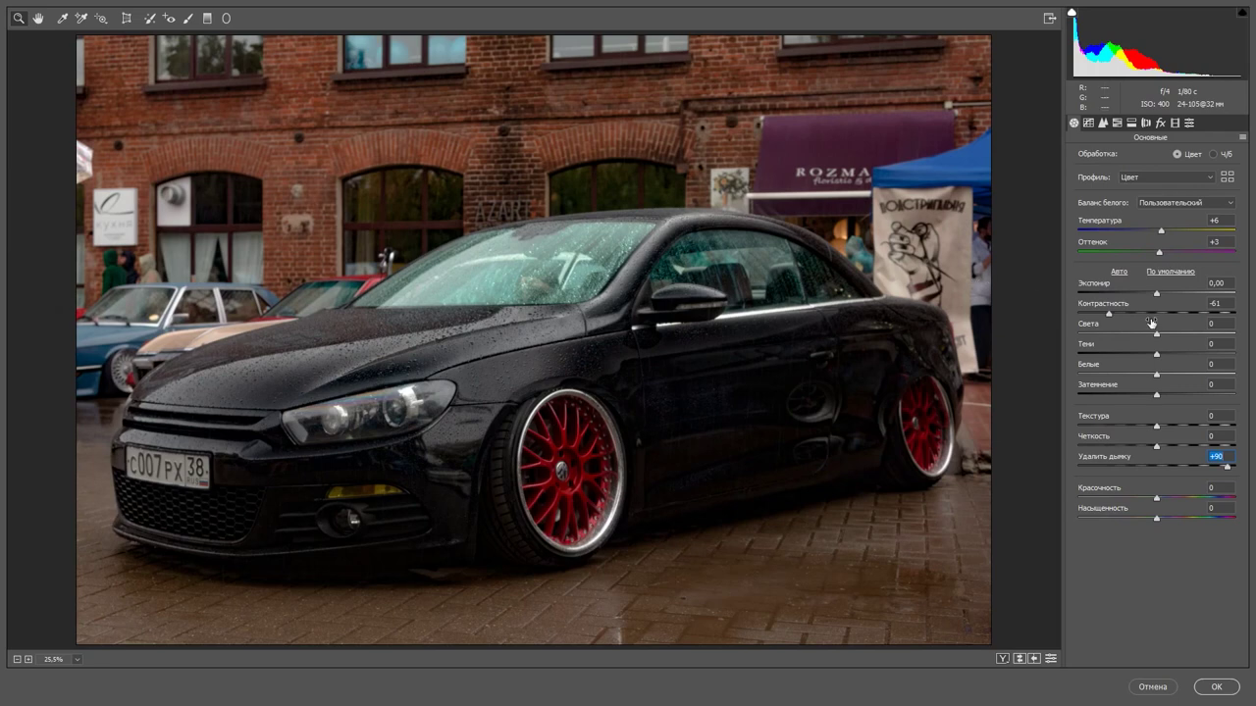
click(1108, 314)
drag(1109, 314, 1114, 316)
mouse_move(1156, 449)
mouse_down()
mouse_move(1181, 448)
mouse_move(1166, 448)
mouse_up()
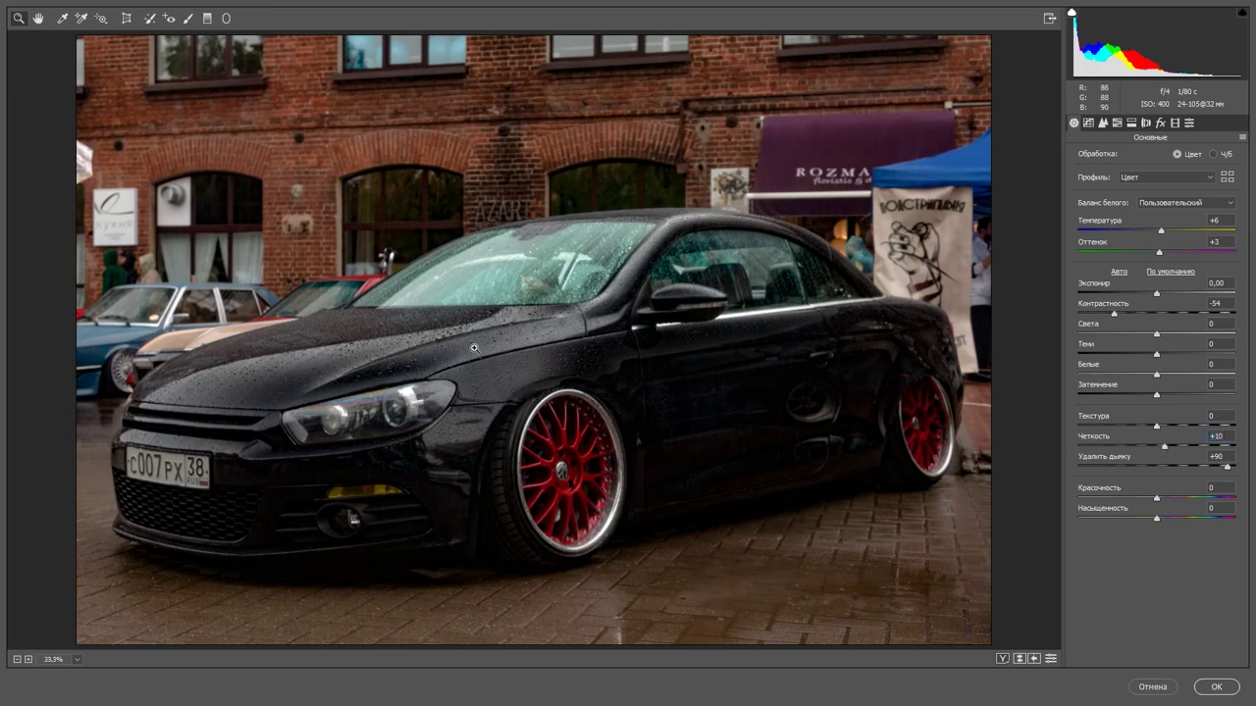
- Zoom in on the car's headlight to full size
click(480, 383)
click(431, 407)
click(531, 331)
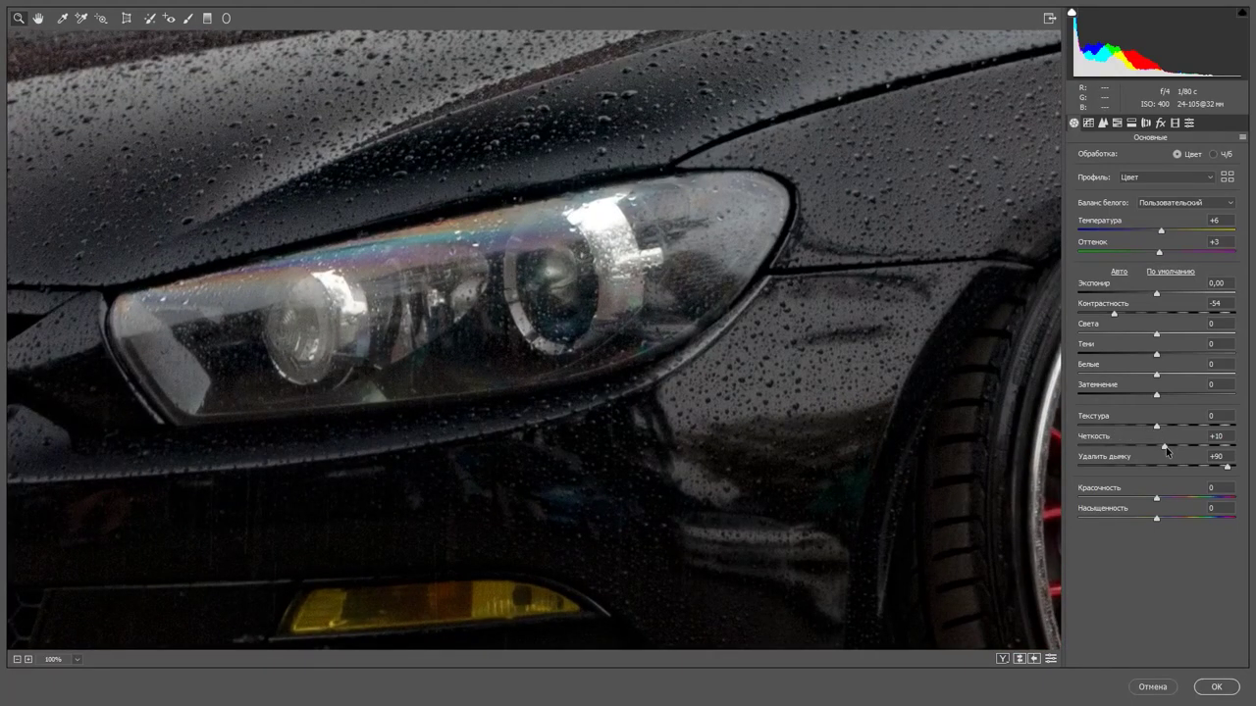
- Ease Clarity back to +6 and fit the whole photo in the preview
drag(1165, 447, 1161, 449)
click(79, 661)
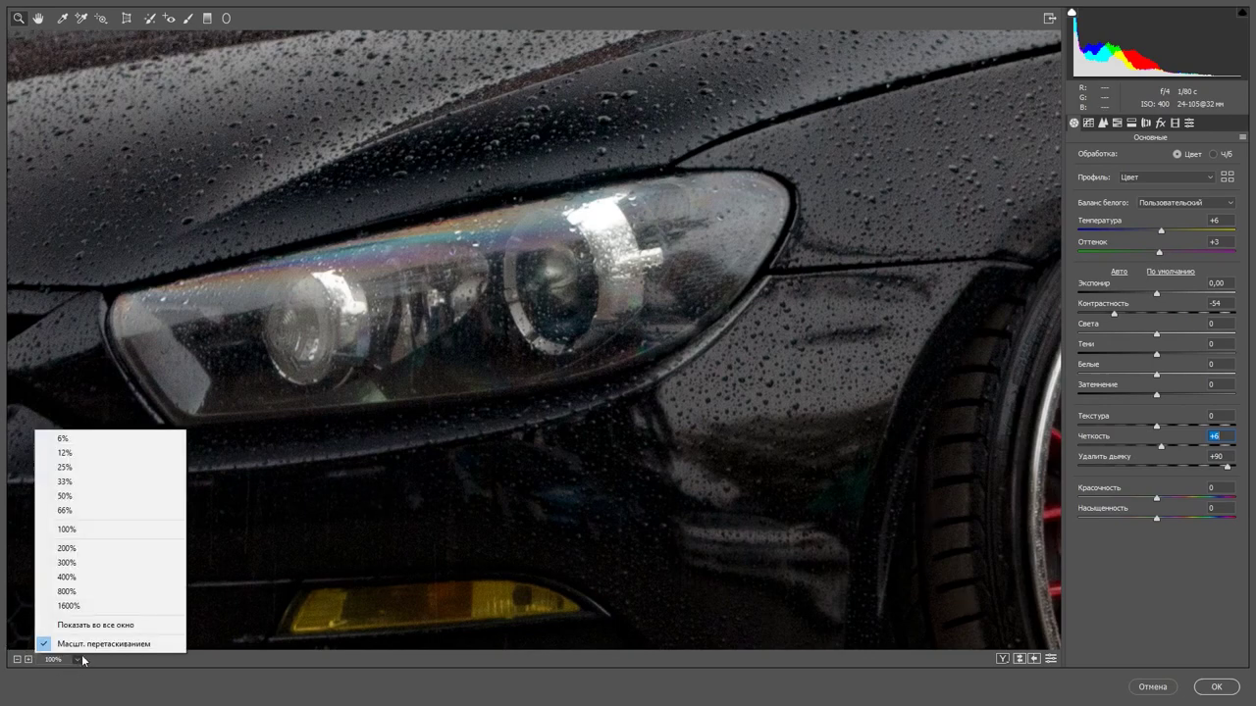
click(96, 625)
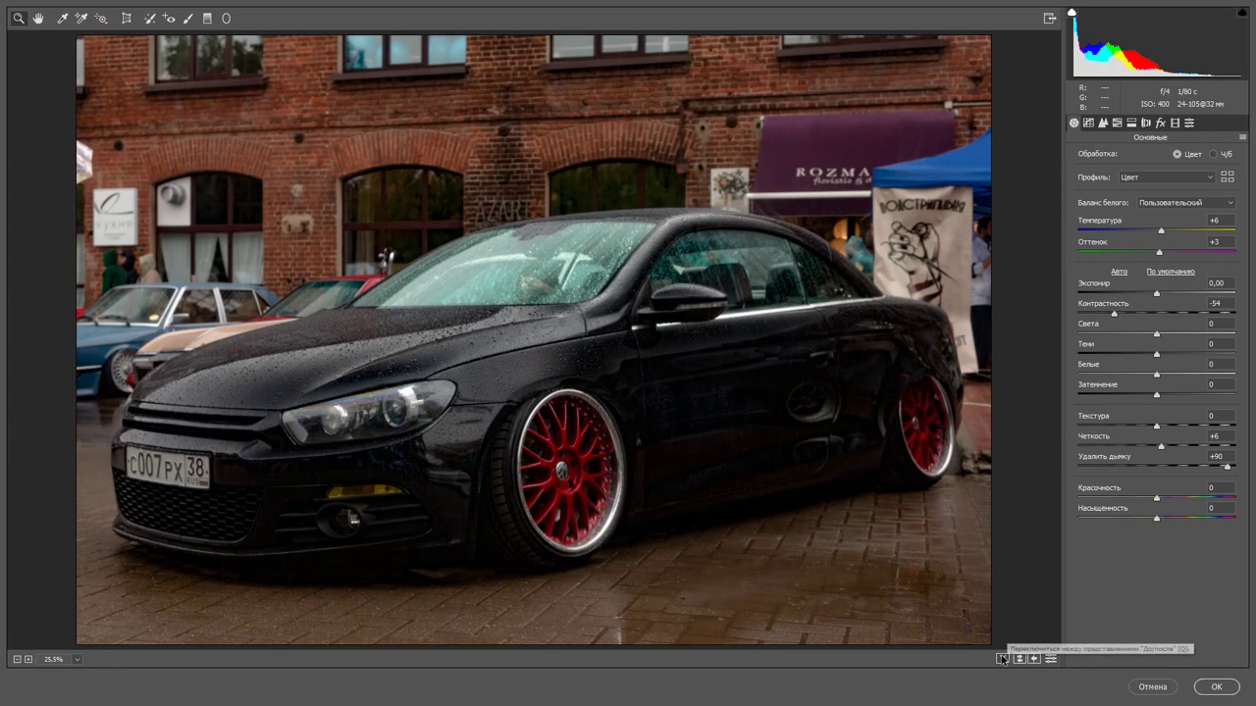
- Compare the edit with the original side by side, then lower Vibrance to -11 in single view
click(1003, 659)
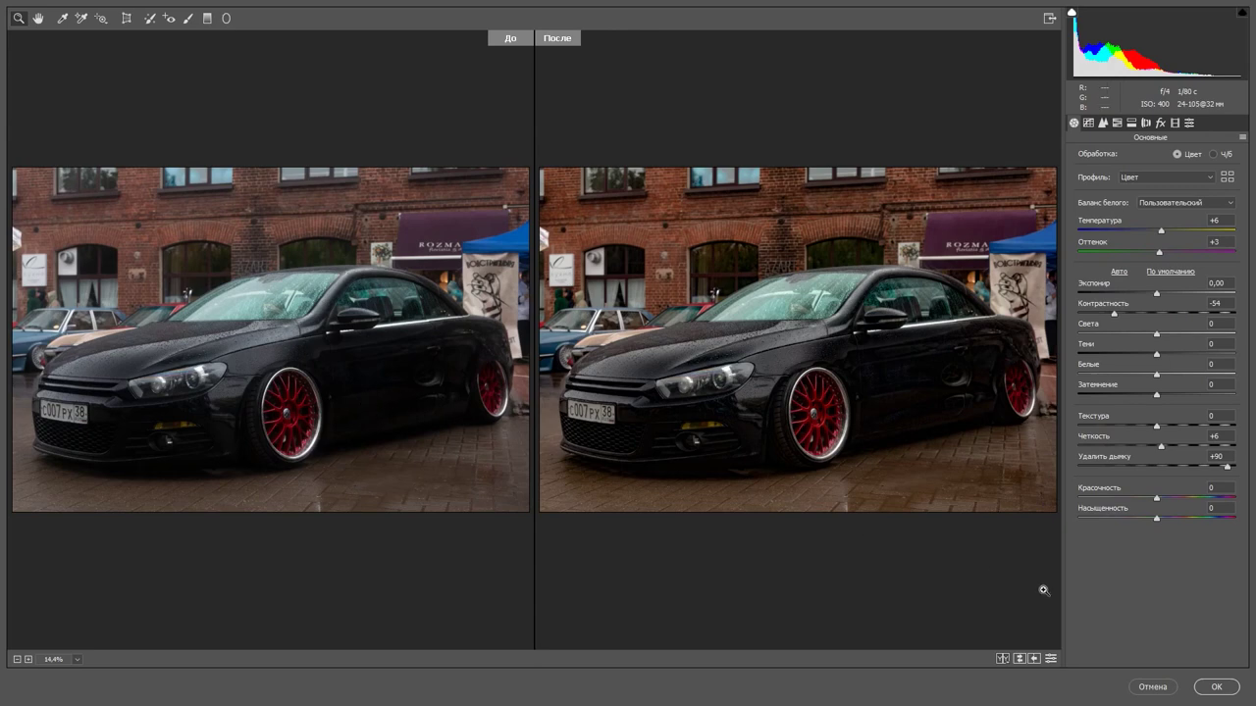
click(1002, 659)
click(1017, 581)
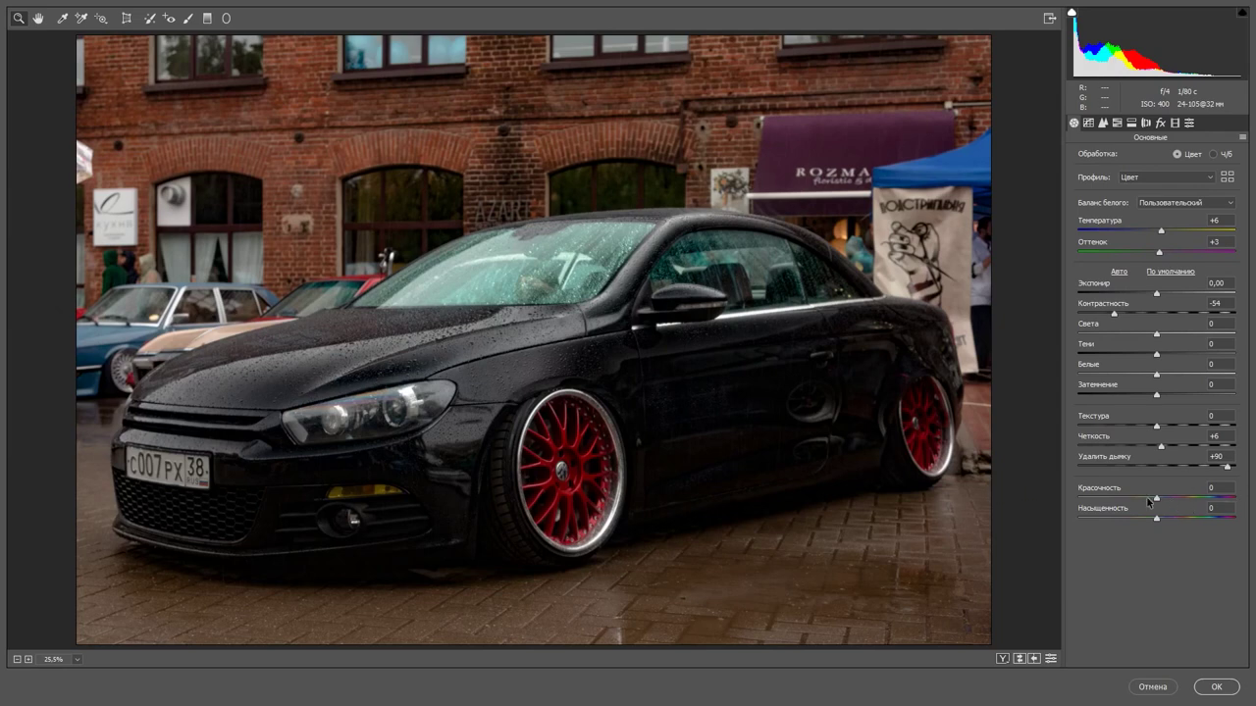
drag(1156, 500, 1149, 502)
drag(1149, 501, 1147, 501)
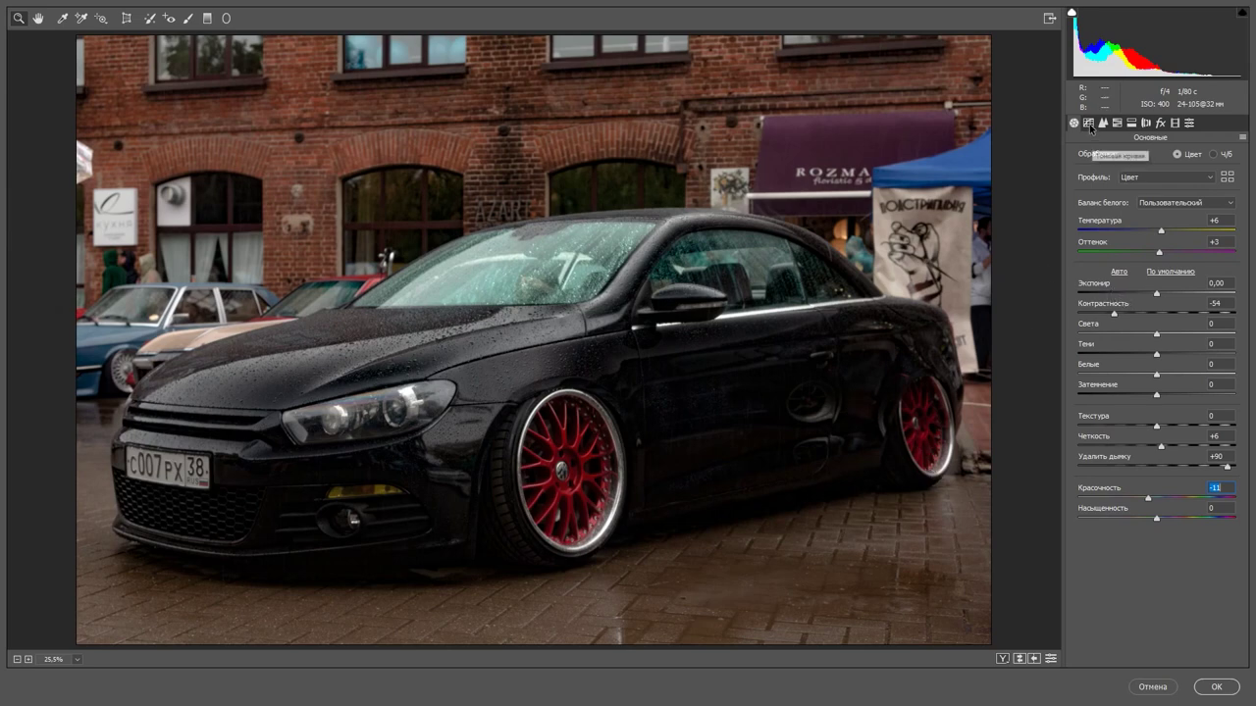
- Build a point tone S-curve mapping 64→56 and 186→200, keeping the black point at 0/0
click(1089, 122)
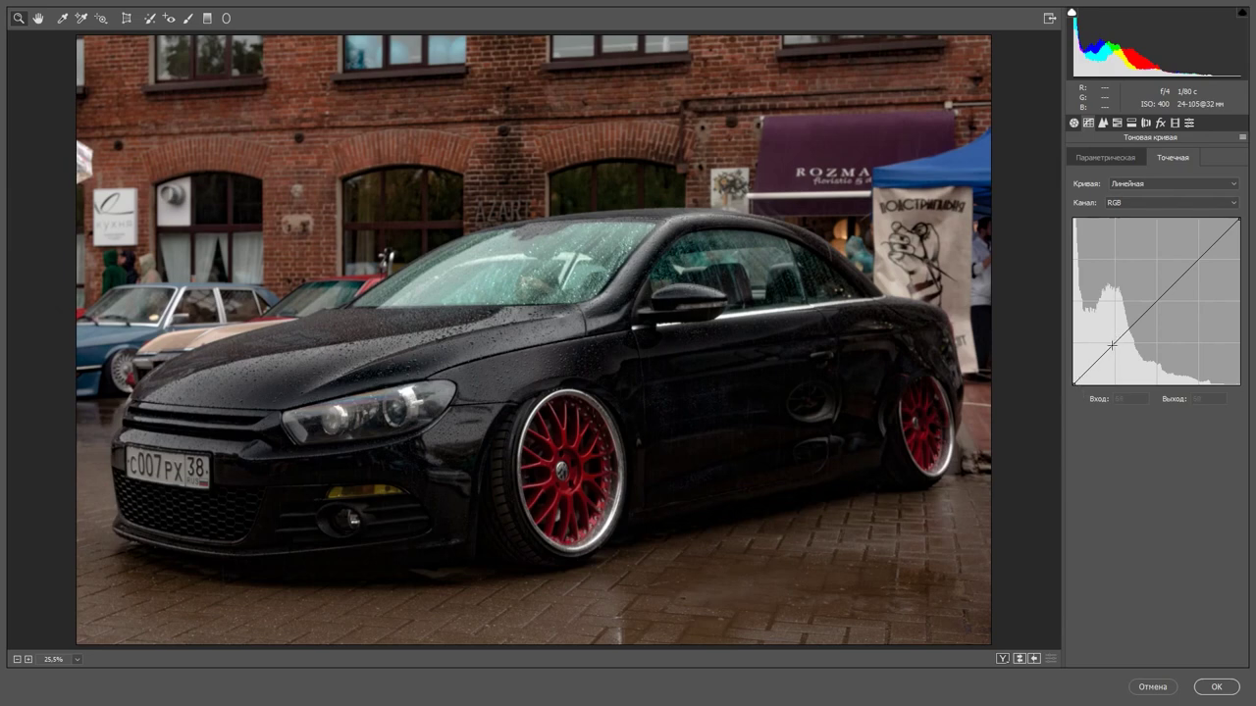
click(1112, 346)
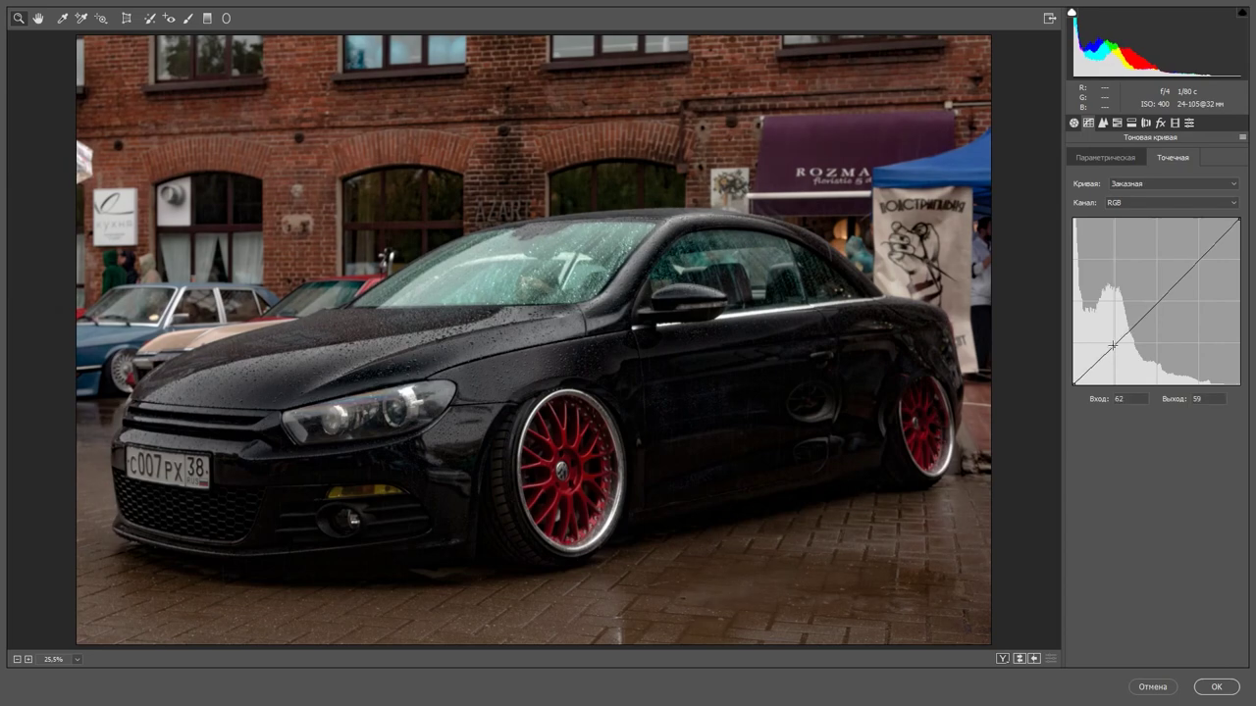
click(1197, 257)
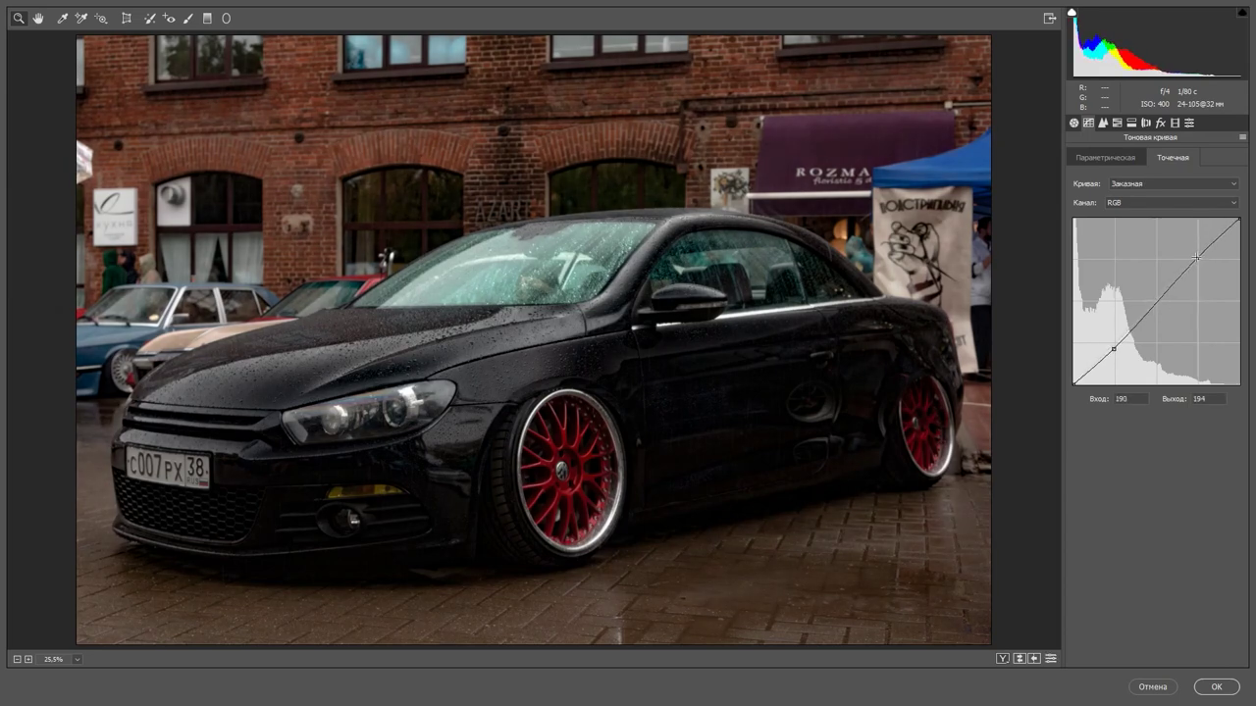
drag(1196, 258, 1194, 256)
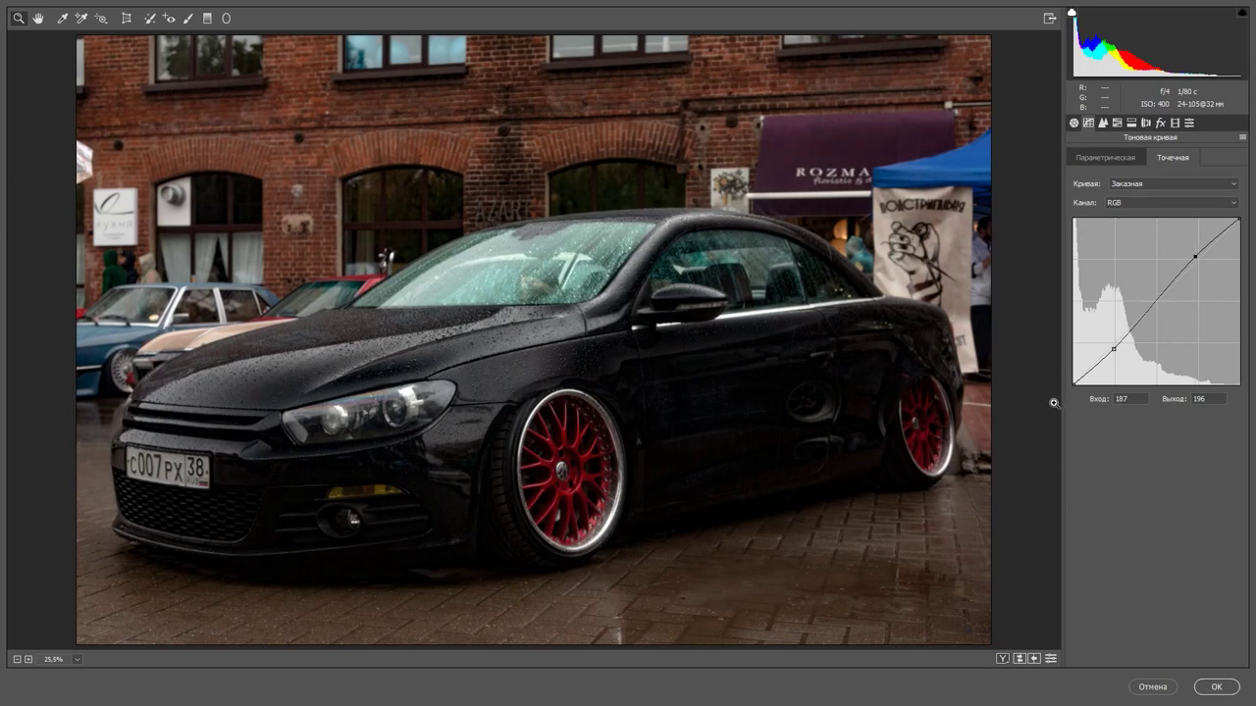
drag(1073, 383, 1069, 374)
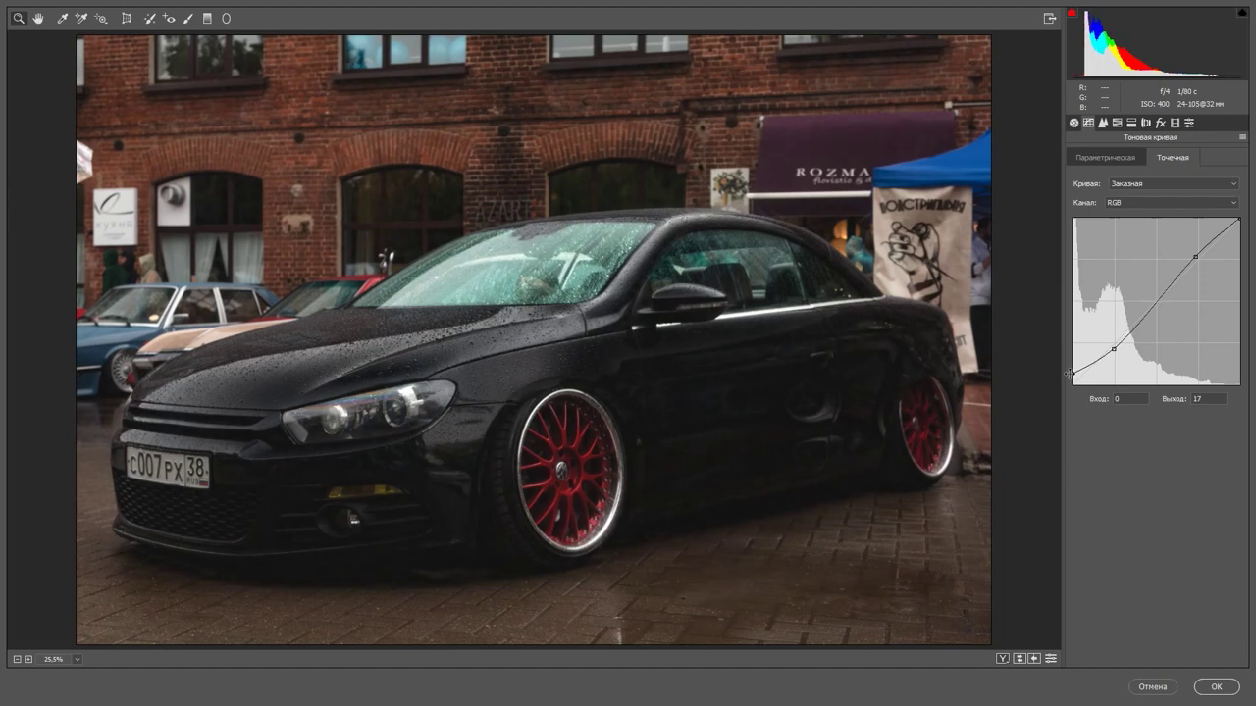
click(1113, 349)
drag(1075, 373, 1074, 391)
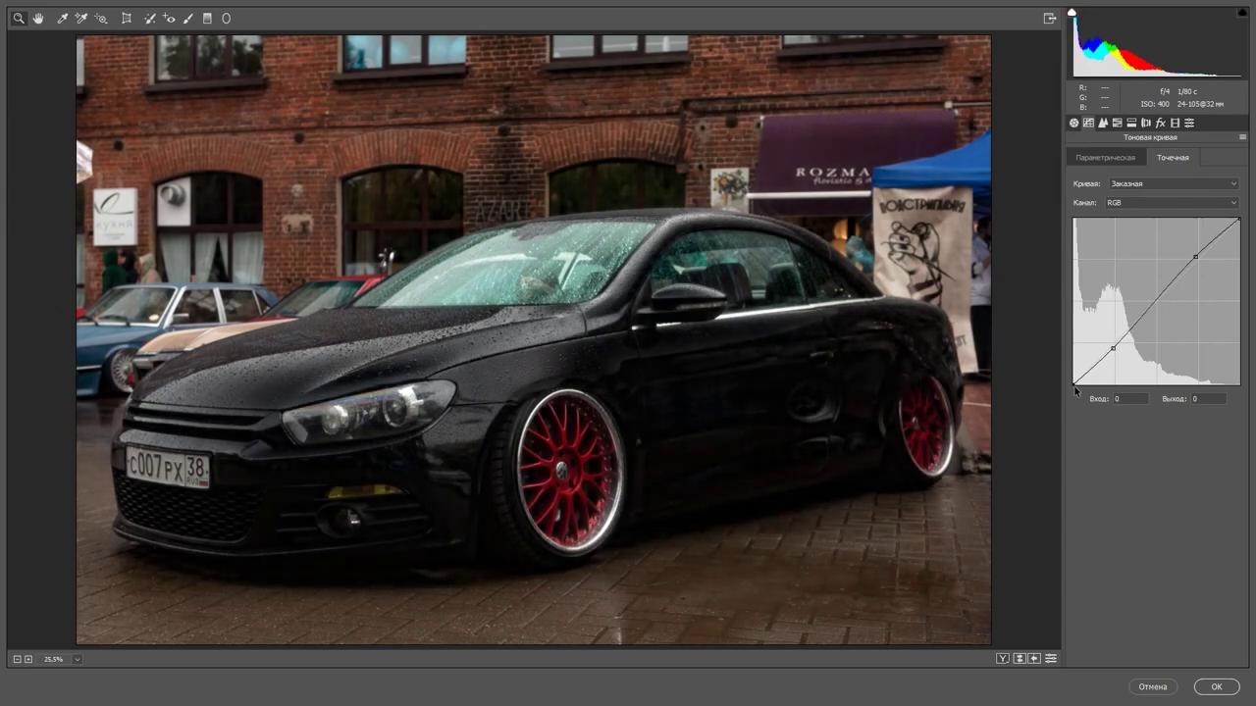
drag(1114, 348, 1114, 348)
drag(1197, 252, 1194, 254)
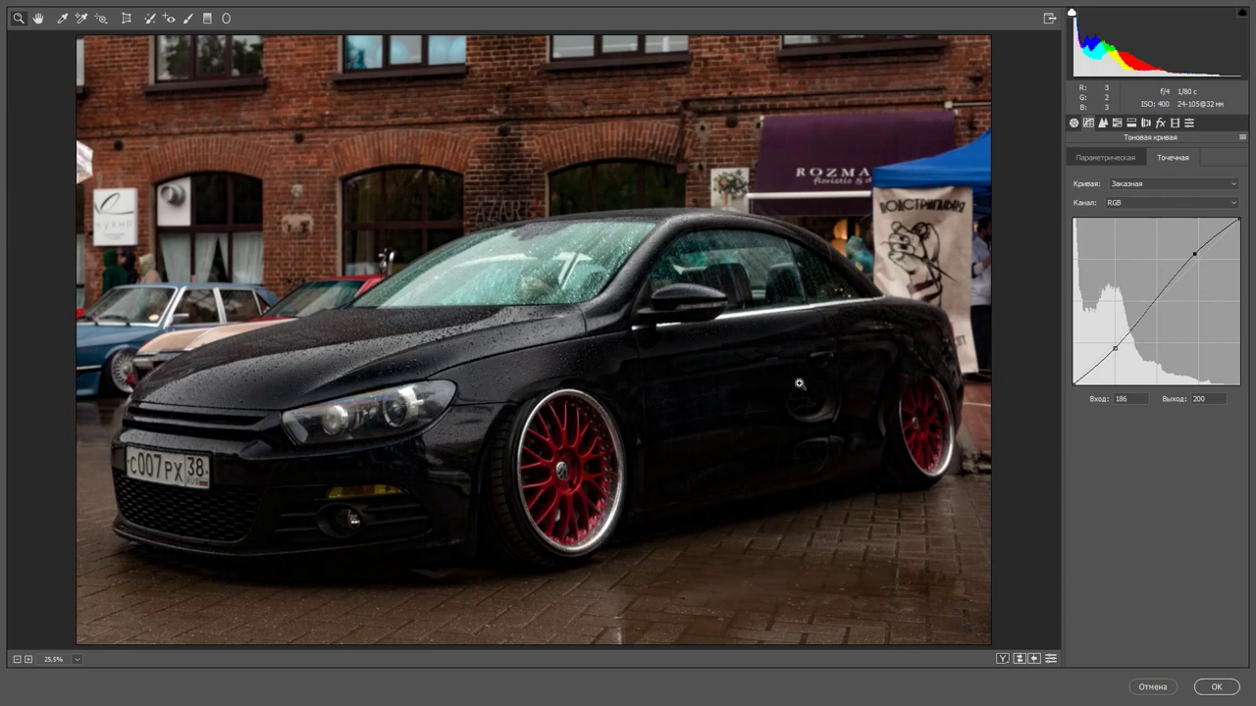
click(1103, 123)
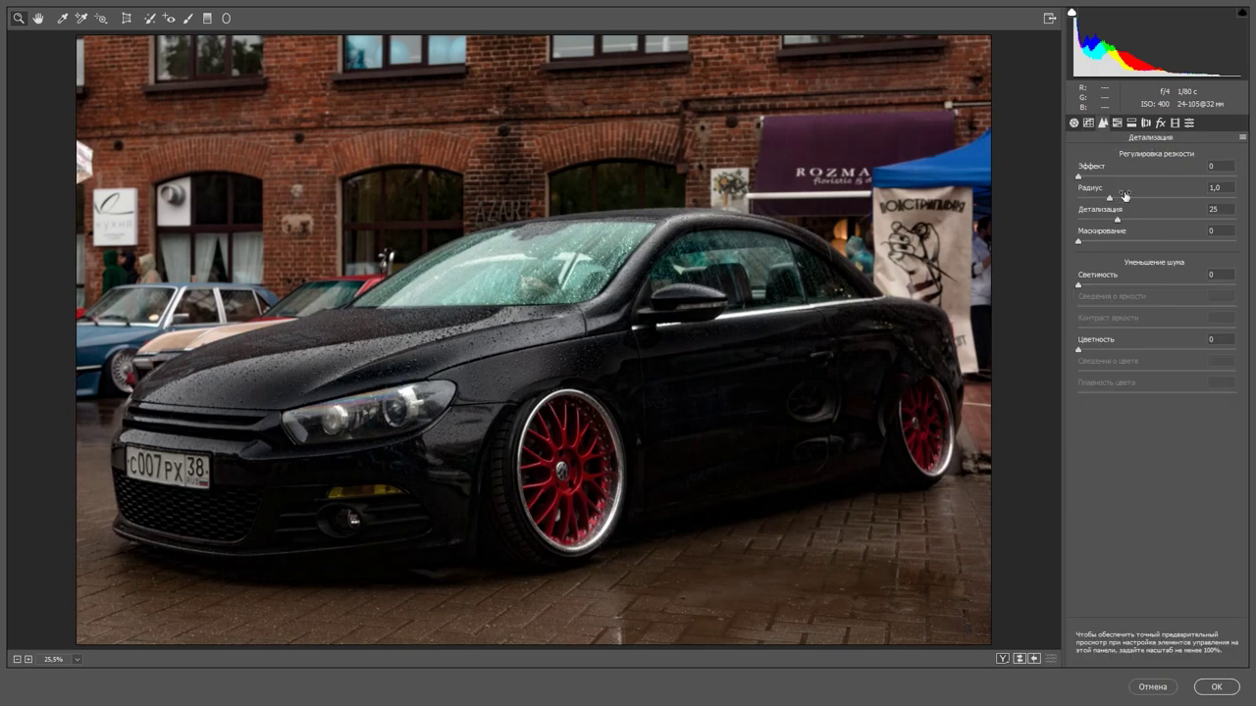
- Set Sharpening Amount to 64 and Masking to 71, keeping Radius 1,0 and Detail 25
drag(1080, 176, 1142, 177)
drag(1098, 239, 1195, 238)
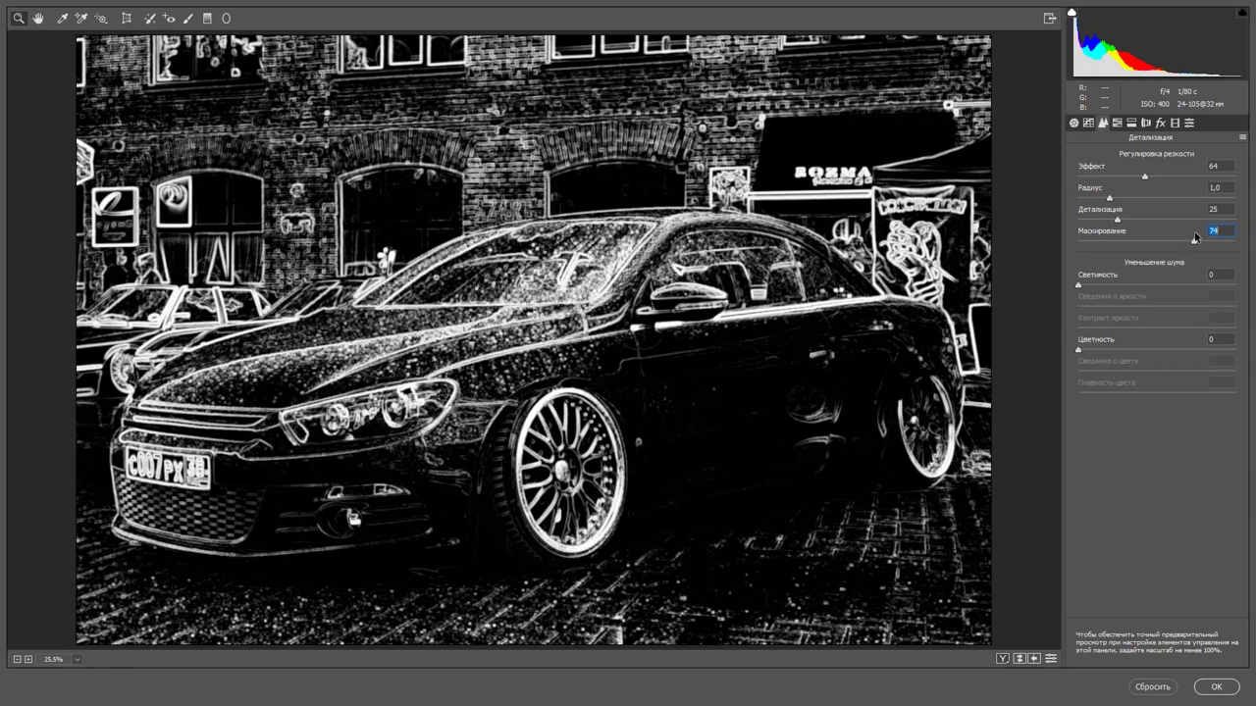
drag(1195, 238, 1190, 237)
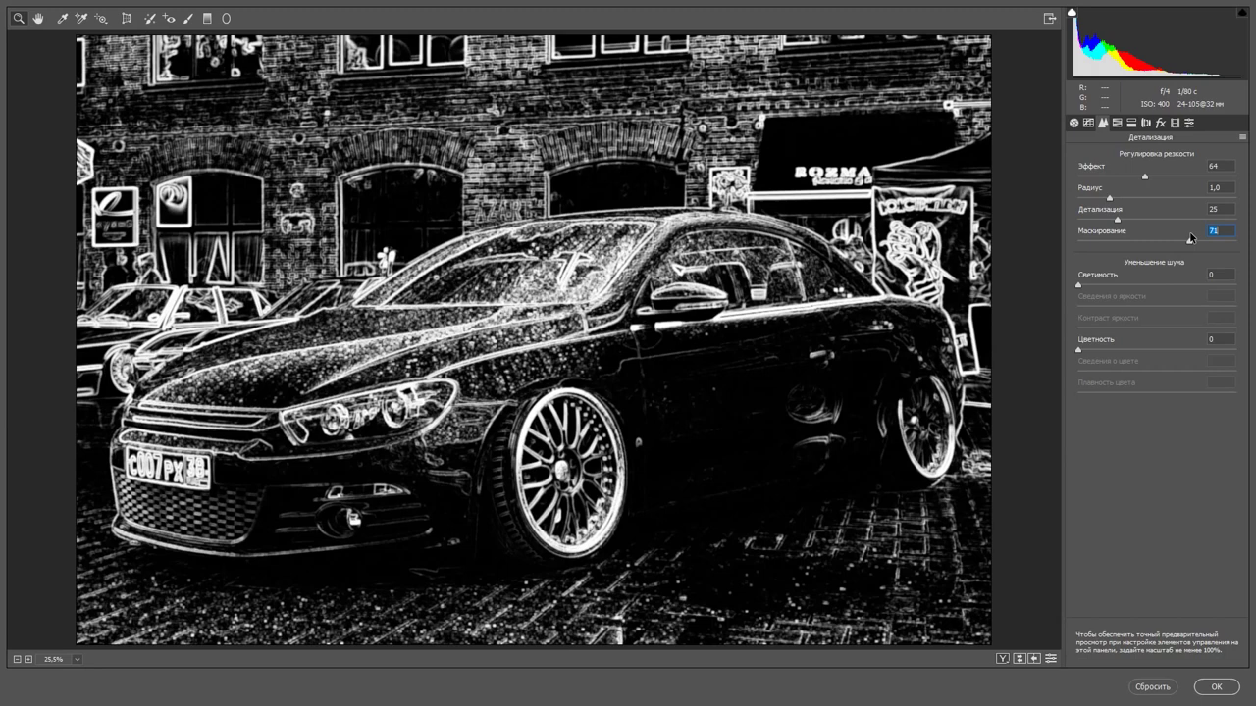
drag(1190, 237, 1190, 237)
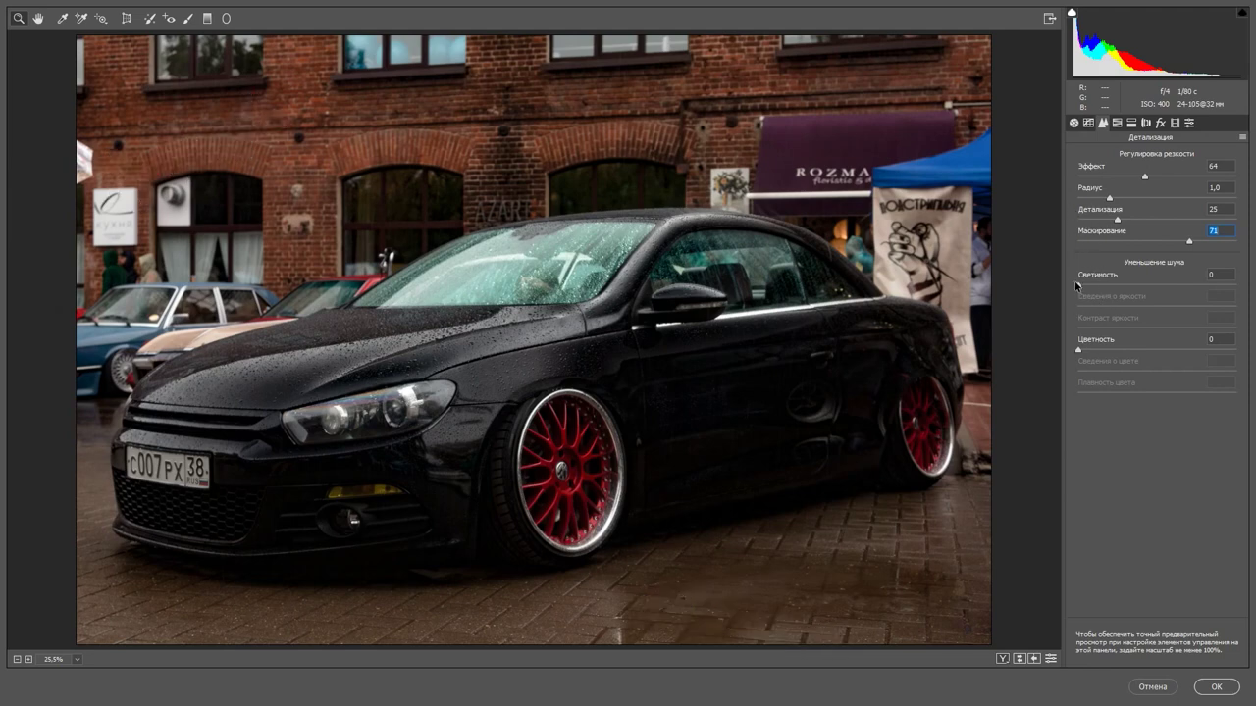
- Set Luminance noise reduction to 11
drag(1076, 285, 1081, 287)
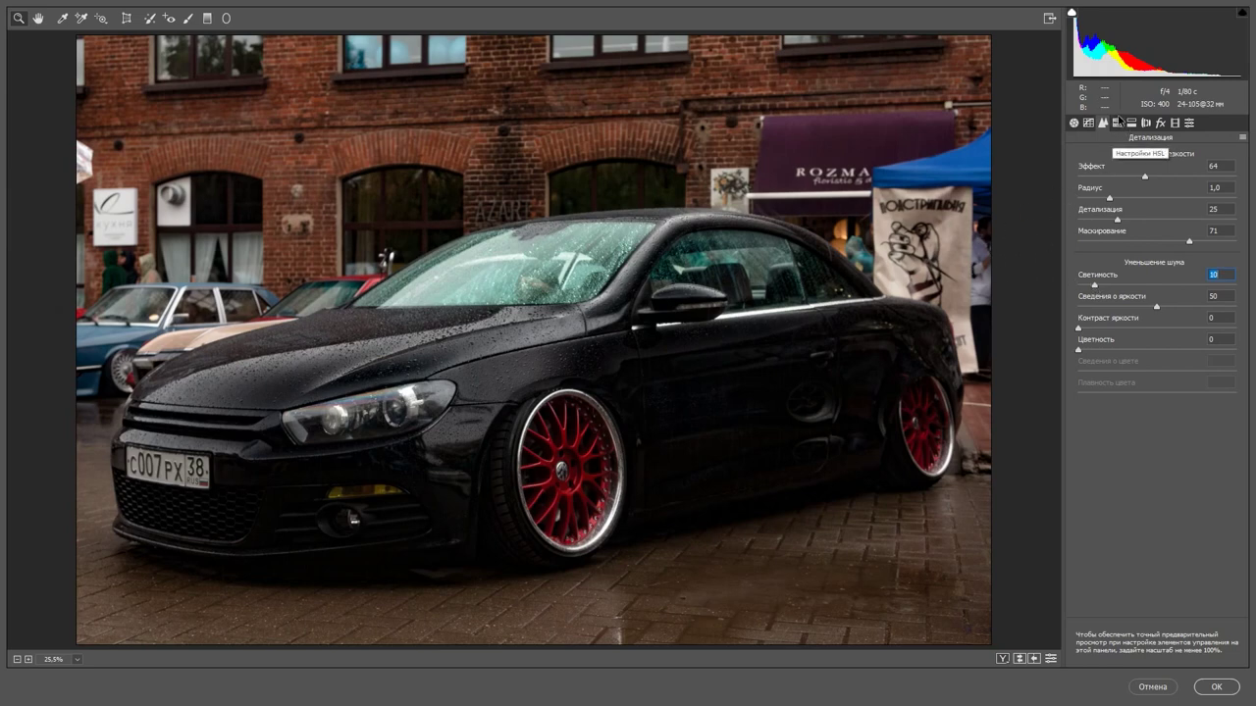
drag(1095, 285, 1213, 286)
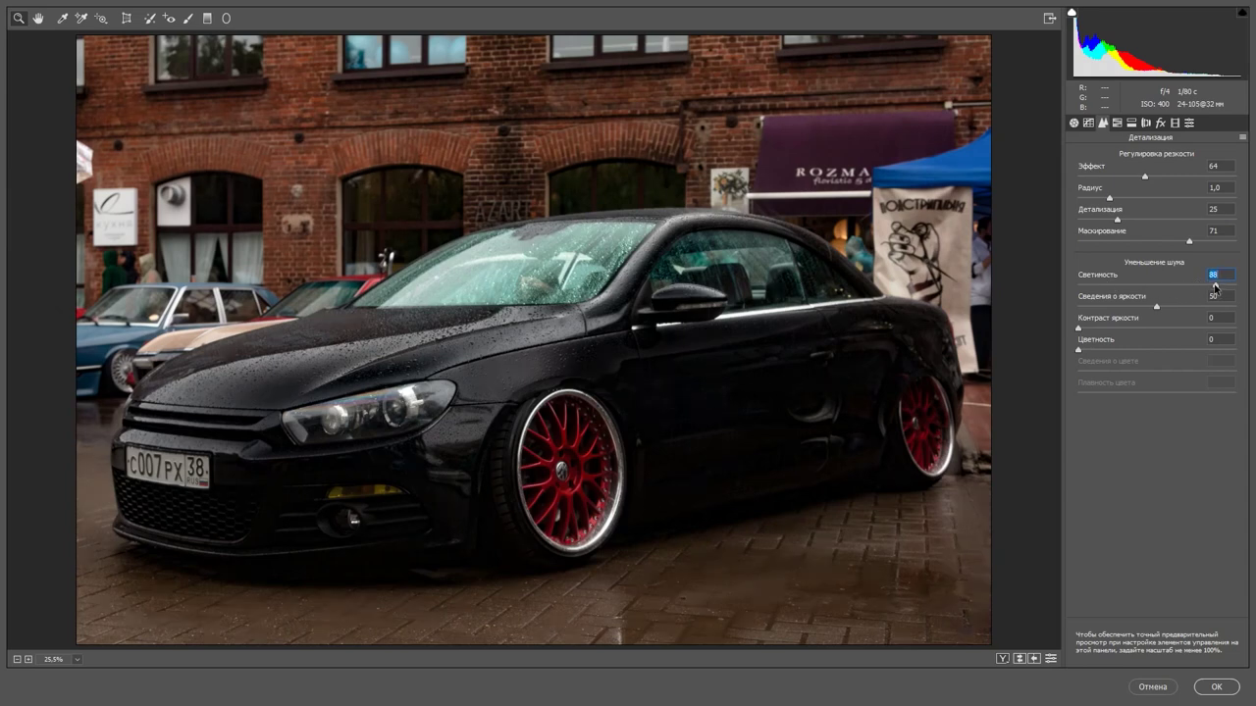
drag(1215, 287, 1093, 287)
drag(1093, 286, 1096, 287)
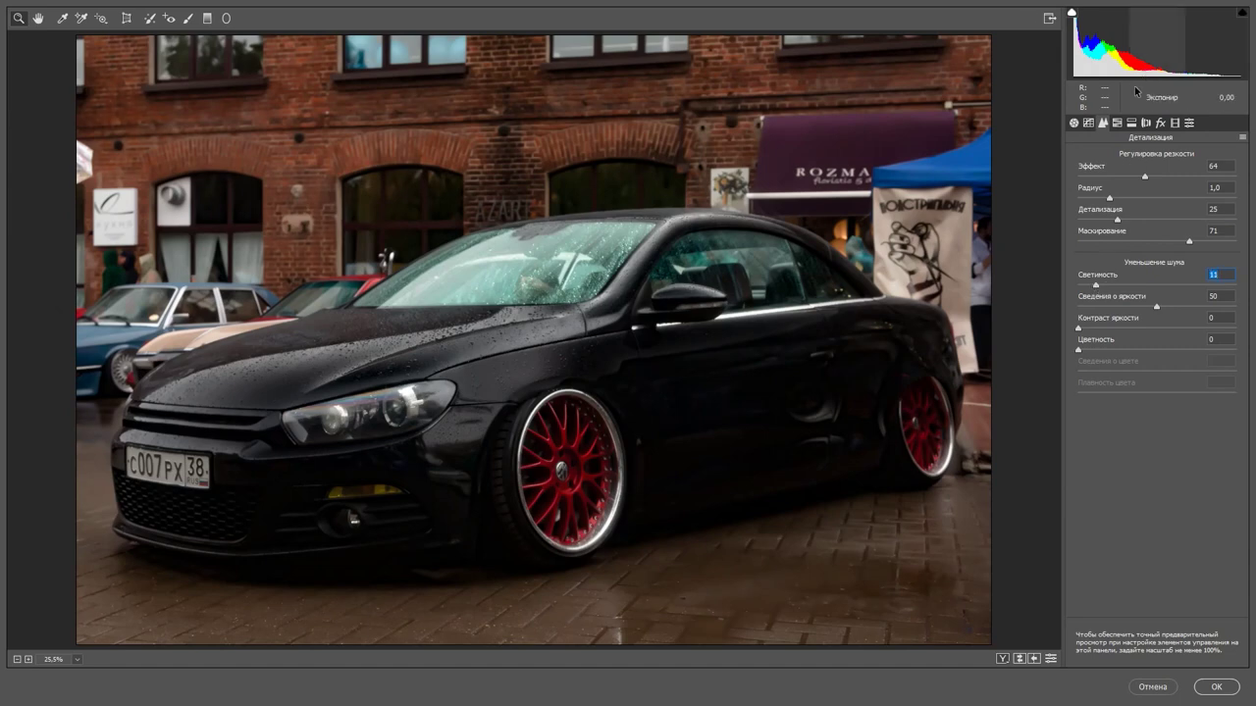
click(1117, 125)
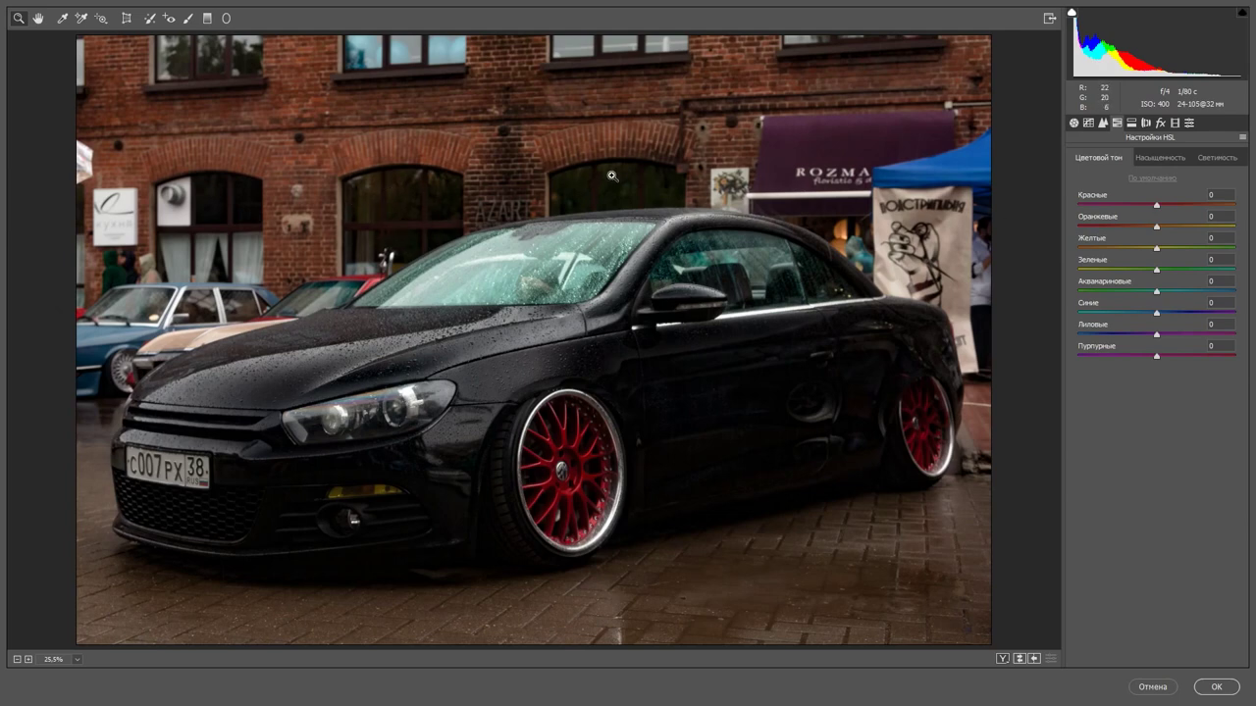
- Shift the HSL hues: Greens to -90 and Yellows to -39
drag(1160, 272, 1098, 278)
drag(1100, 278, 1086, 277)
mouse_move(1159, 250)
mouse_down()
mouse_move(1126, 250)
mouse_move(1144, 228)
mouse_move(1189, 249)
mouse_up()
- Set Aquas to +26 and adjust the reds and aquas in saturation and luminance
click(1172, 157)
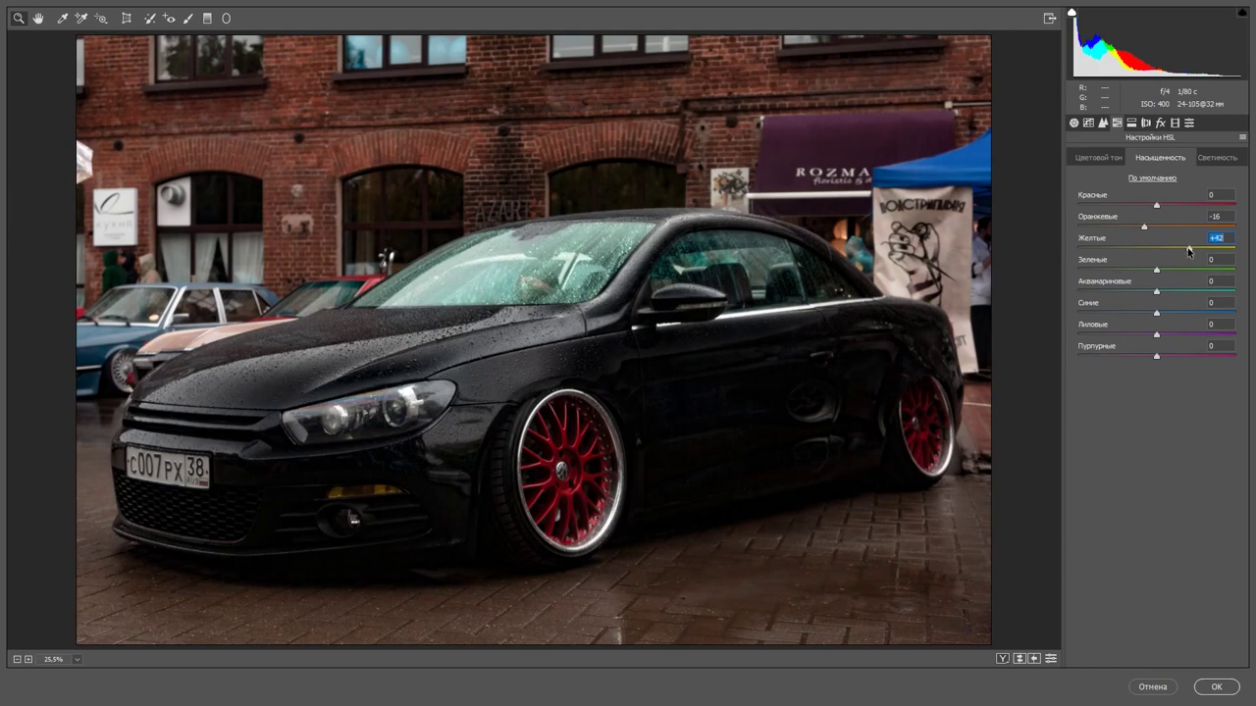
mouse_move(1157, 291)
mouse_down()
mouse_move(1191, 291)
mouse_move(1169, 313)
mouse_move(1135, 313)
mouse_move(1158, 334)
mouse_move(1242, 356)
mouse_up()
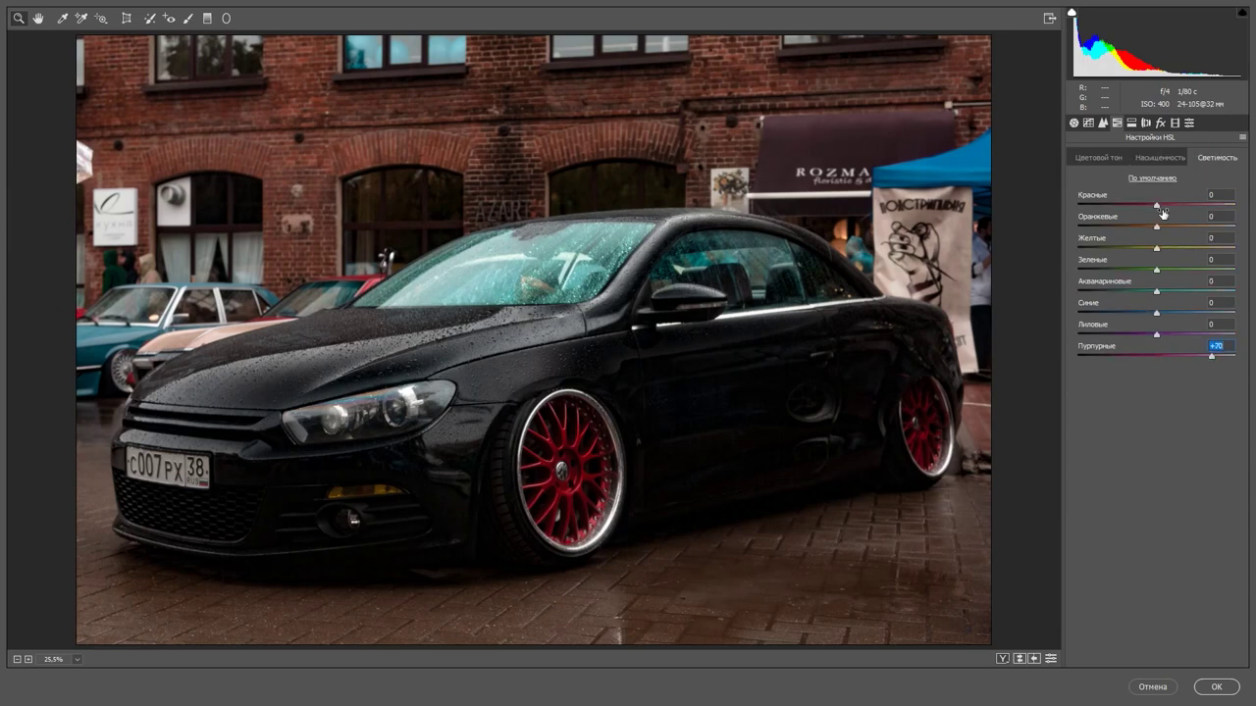
drag(1157, 204, 1179, 204)
mouse_move(1157, 291)
mouse_down()
mouse_move(1138, 313)
mouse_move(1104, 312)
mouse_move(1111, 291)
mouse_move(1128, 291)
mouse_move(1115, 292)
mouse_up()
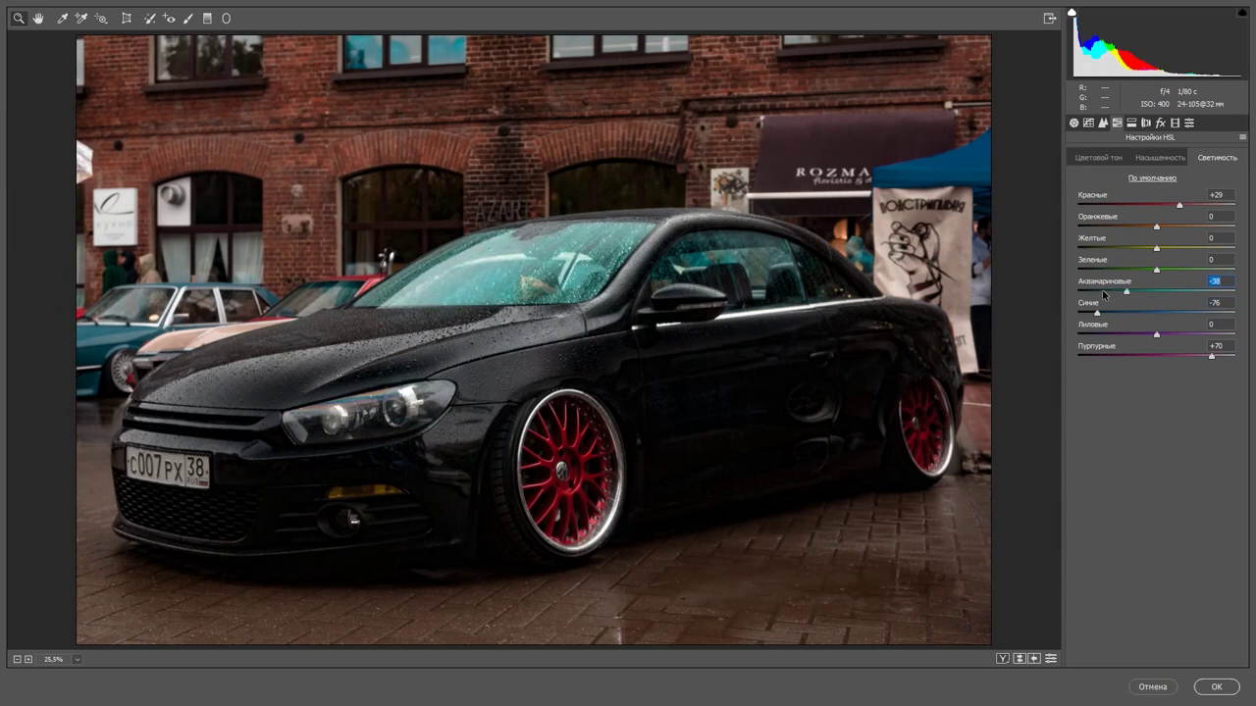
click(1131, 123)
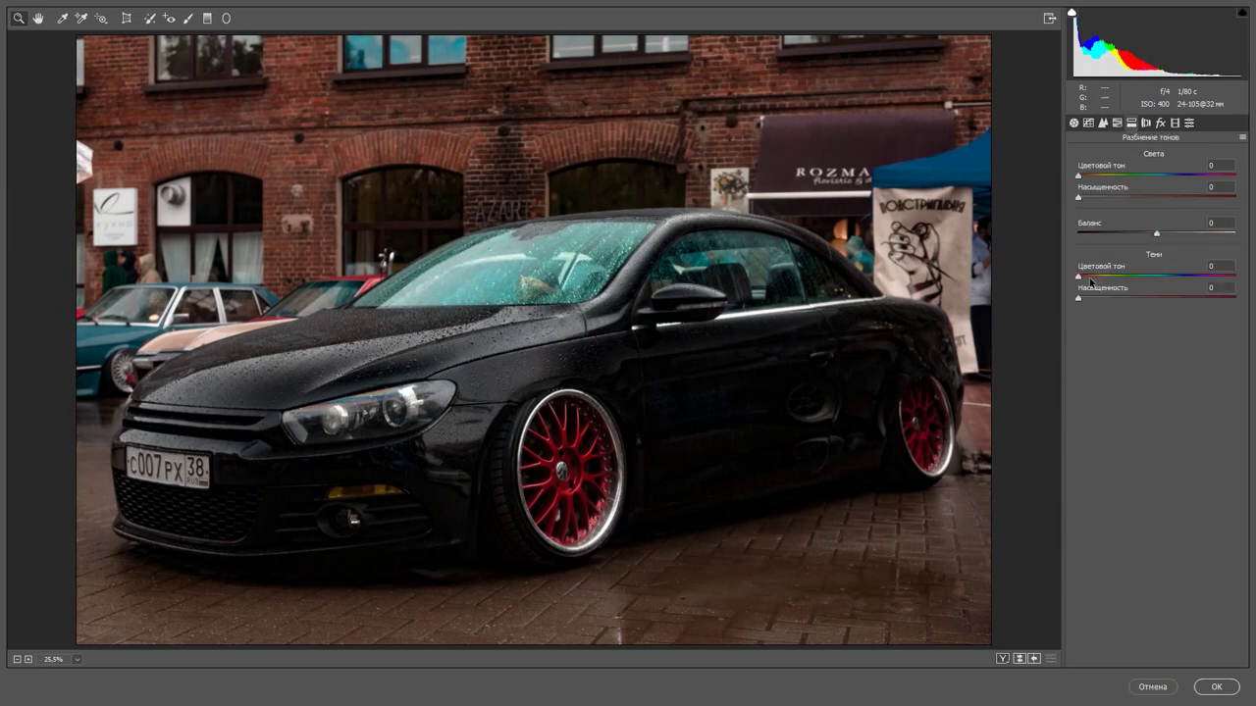
- Tint highlights at hue 33/saturation 13 and shadows at hue 183/saturation 7, and shift the balance toward highlights
drag(1080, 277, 1155, 278)
drag(1079, 176, 1091, 177)
drag(1080, 301, 1091, 299)
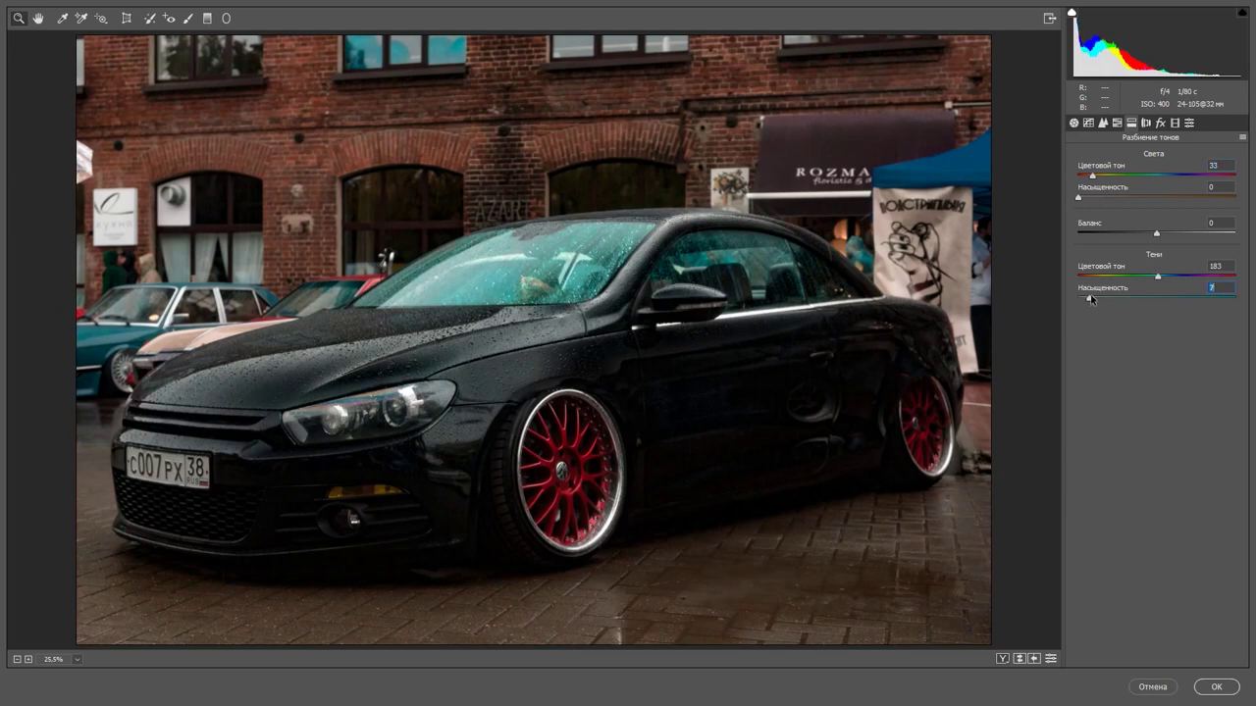
click(1081, 200)
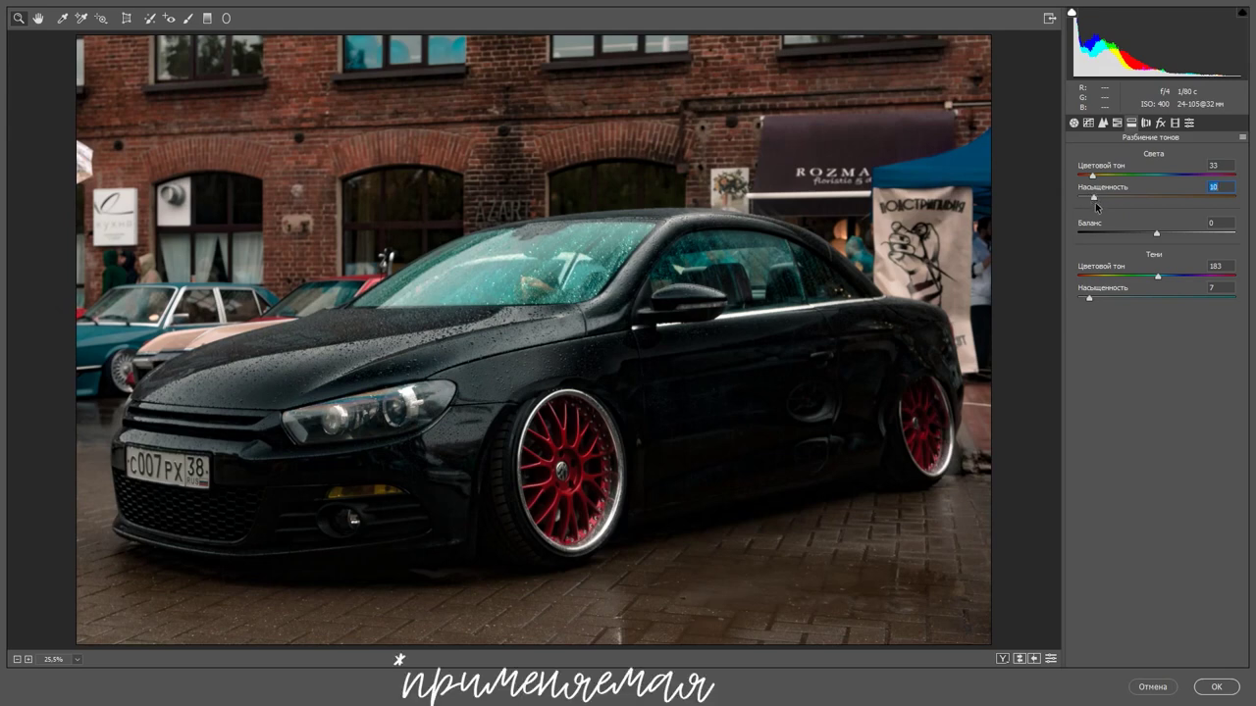
drag(1097, 200, 1100, 198)
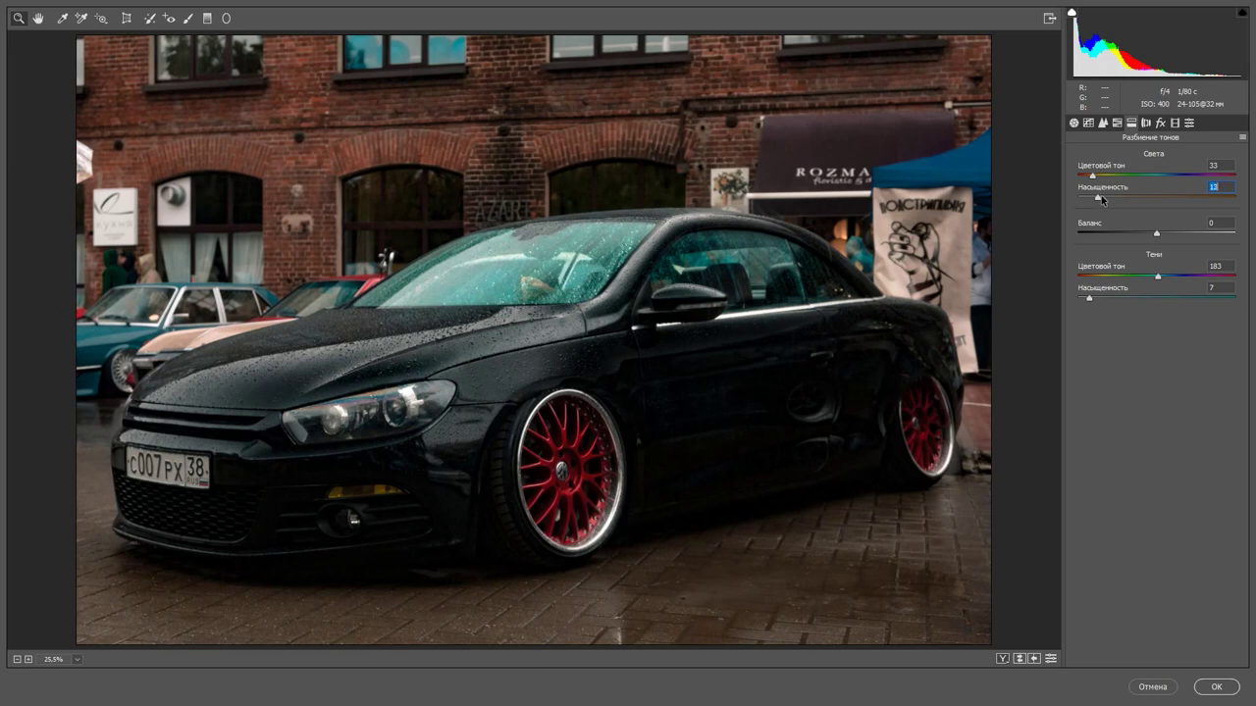
drag(1156, 234, 1179, 233)
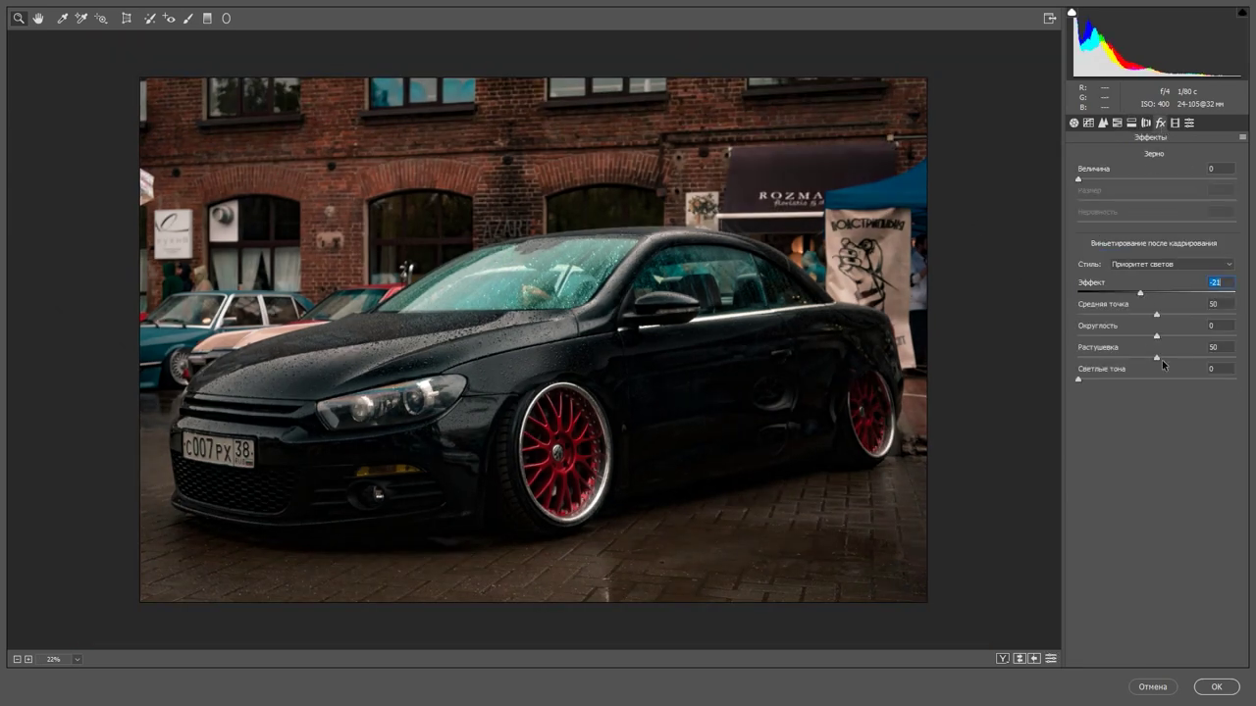
- Set post-crop vignette Amount -13, Midpoint 60, Roundness -46 and Feather 60
mouse_move(1156, 336)
mouse_down()
mouse_move(1121, 336)
mouse_move(1171, 314)
mouse_up()
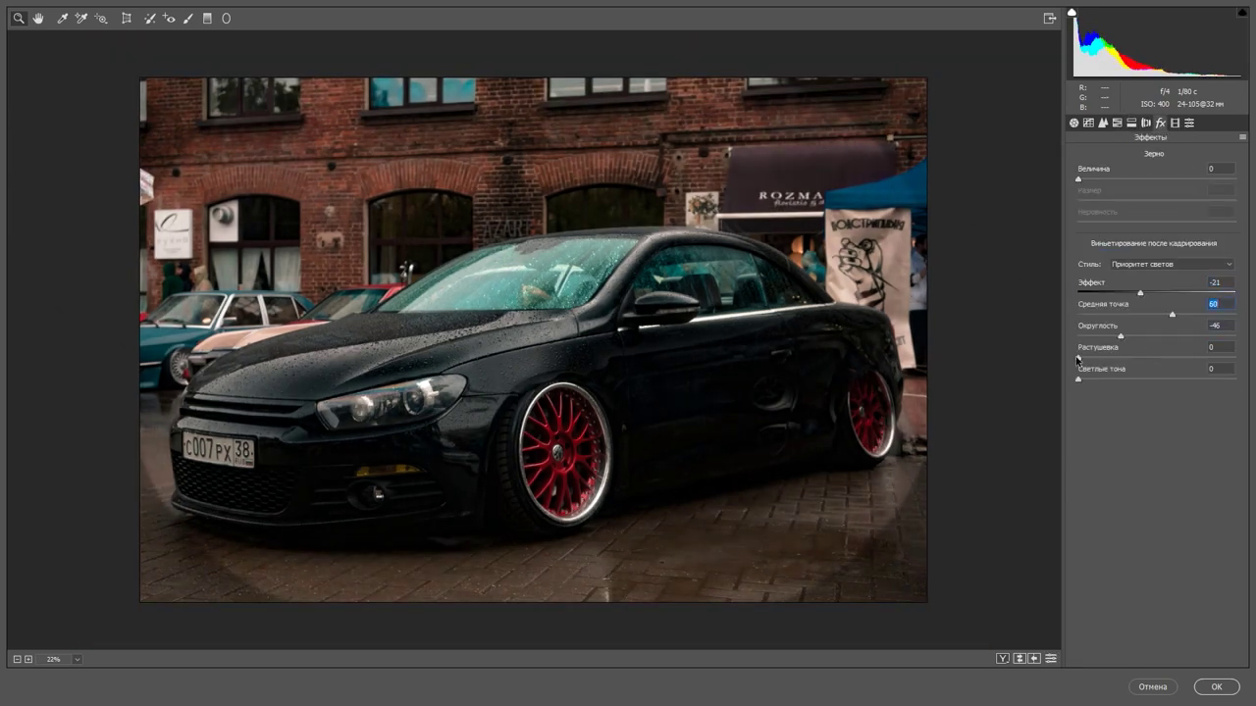
drag(1078, 357, 1171, 357)
drag(1140, 294, 1147, 294)
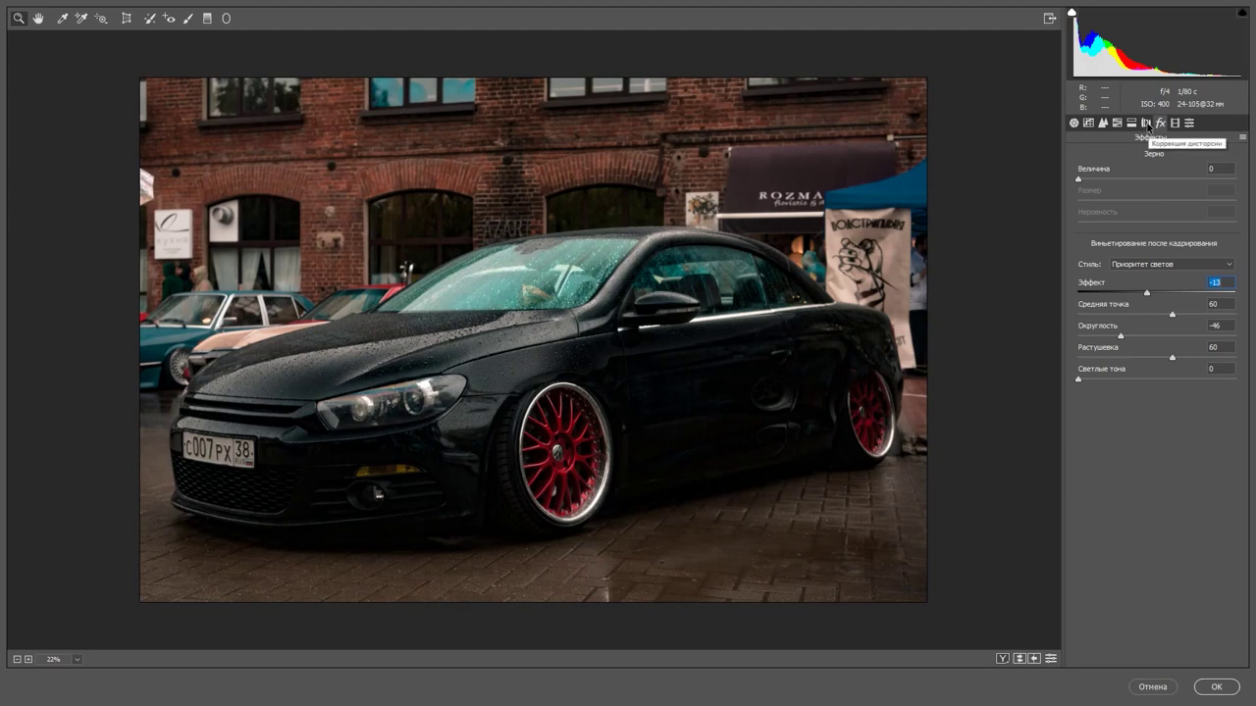
click(1188, 124)
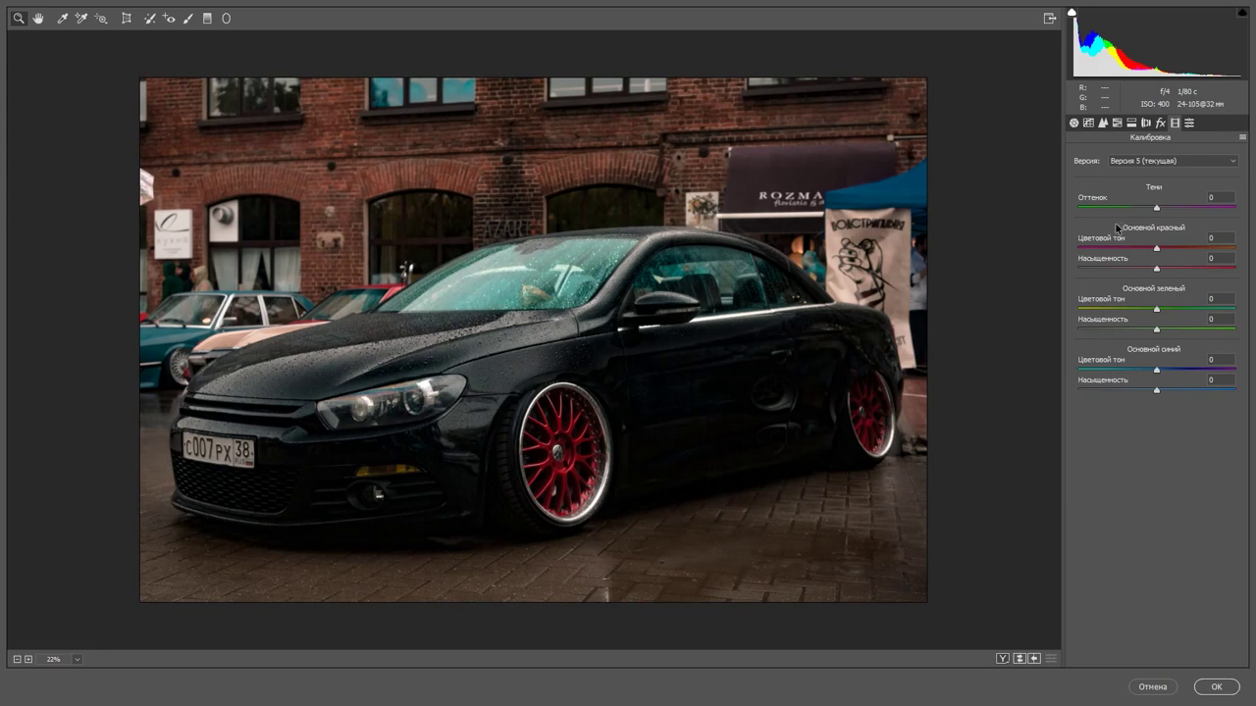
- Set Blue Primary Hue -10 and Saturation +37, leaving Red Primary Hue at 0
drag(1157, 372, 1146, 372)
mouse_move(1128, 372)
mouse_down()
mouse_move(1148, 373)
mouse_move(1112, 371)
mouse_move(1129, 373)
mouse_up()
drag(1159, 394, 1188, 391)
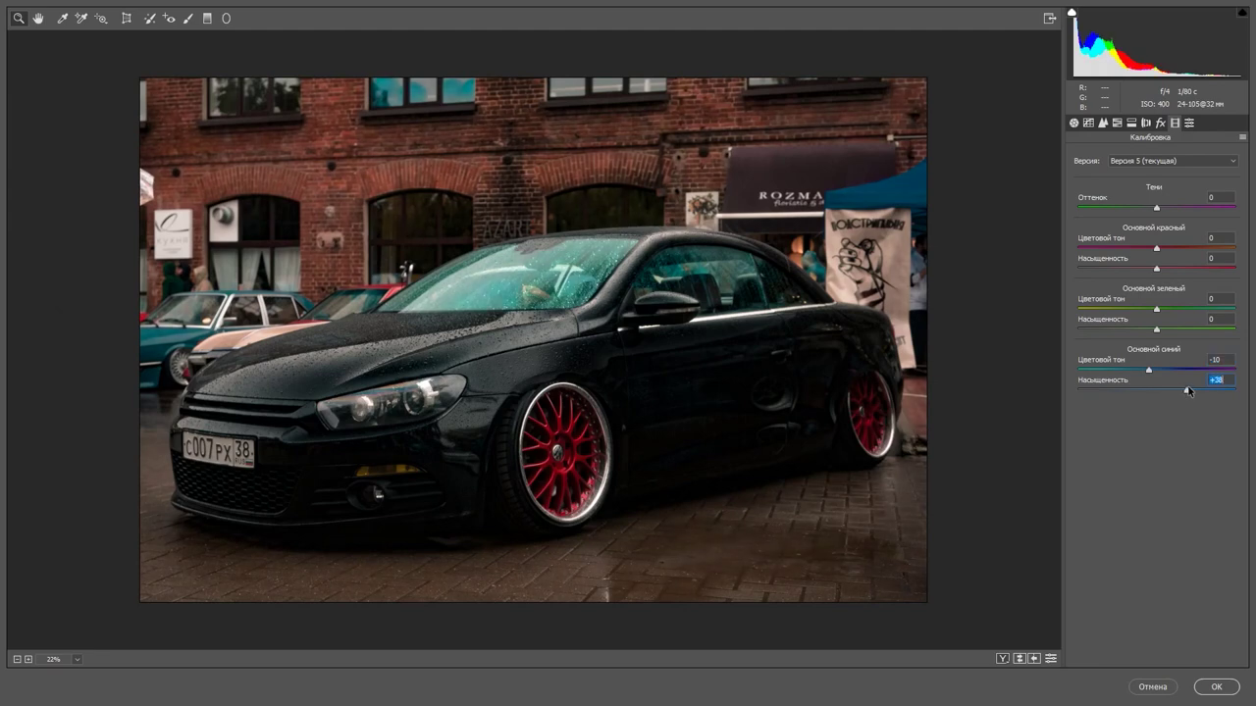
drag(1156, 248, 1139, 251)
double_click(1138, 251)
- Compare before and after at fit-in-view zoom, then apply the Camera Raw edit
key(q)
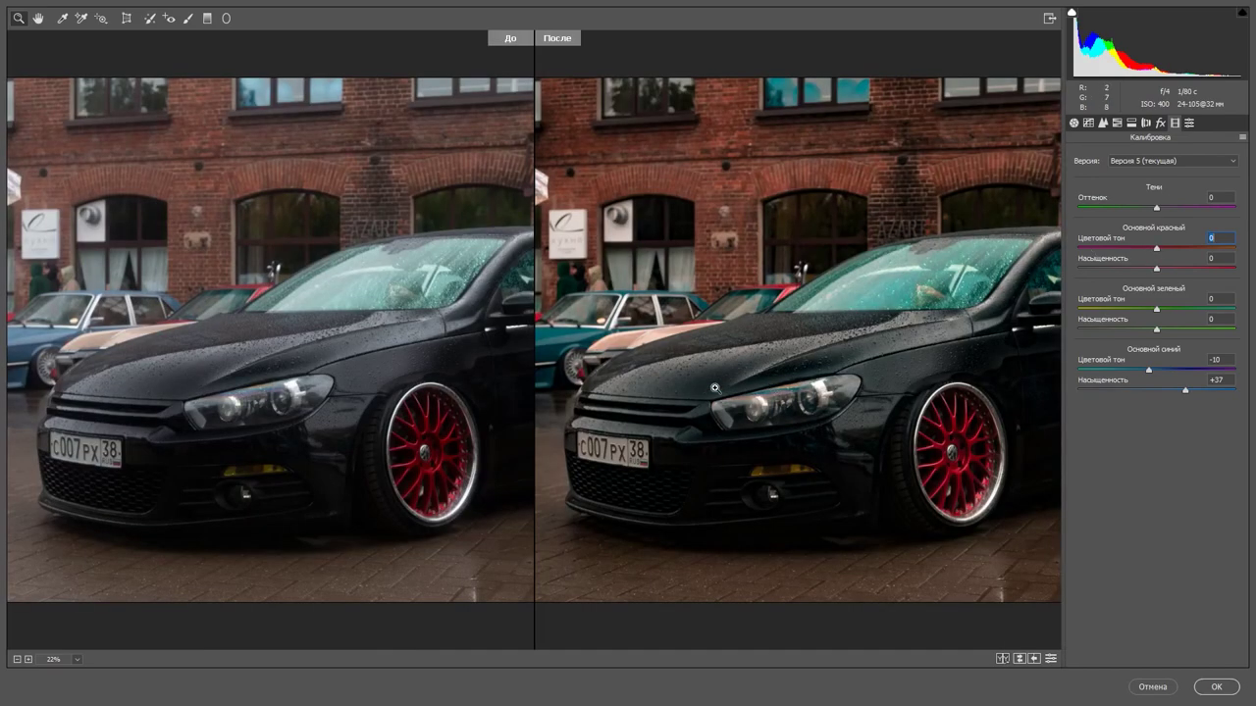
click(77, 659)
click(93, 628)
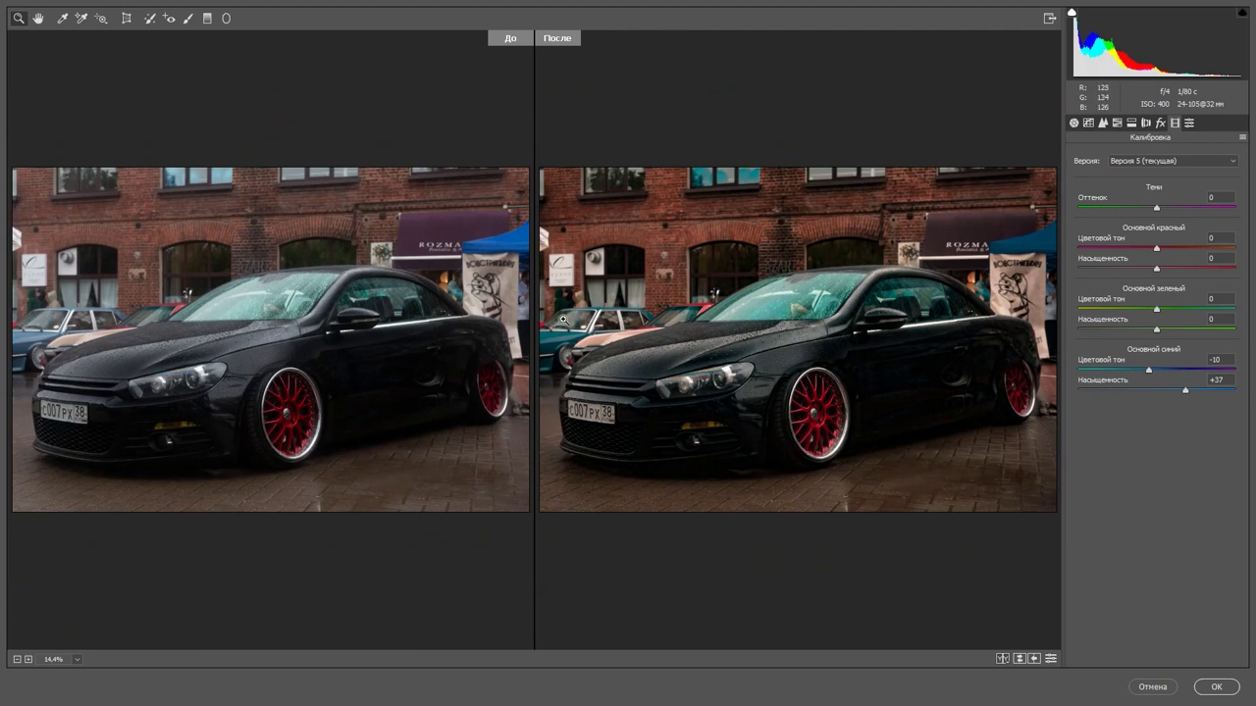
click(1213, 690)
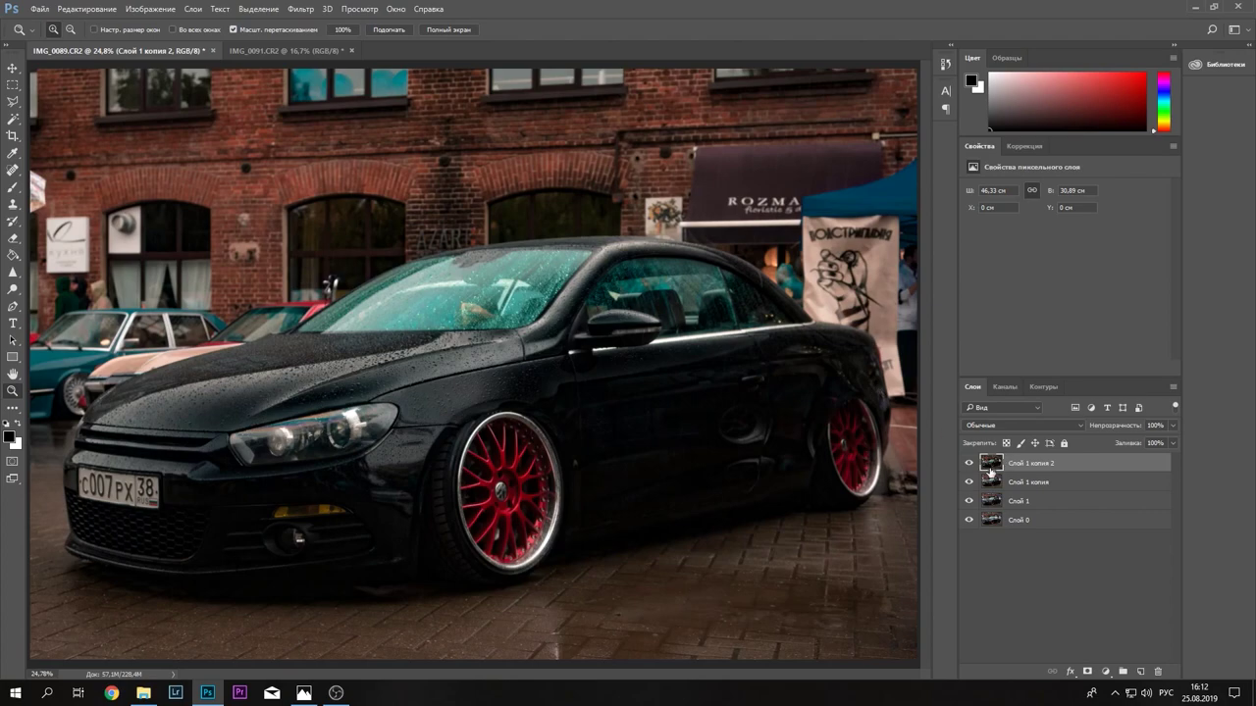
- Compare the image with Слой 1 копия 2 hidden and shown, then give that layer a white mask
click(971, 465)
click(970, 464)
click(971, 464)
click(969, 465)
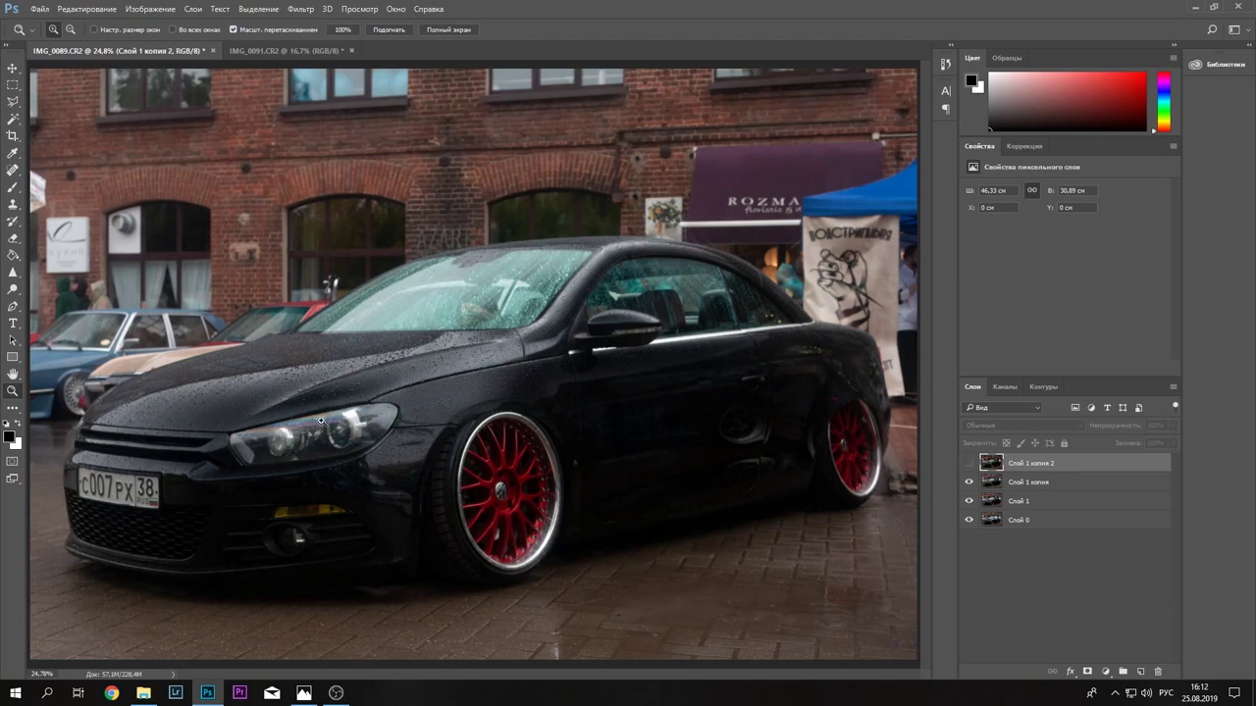
click(969, 464)
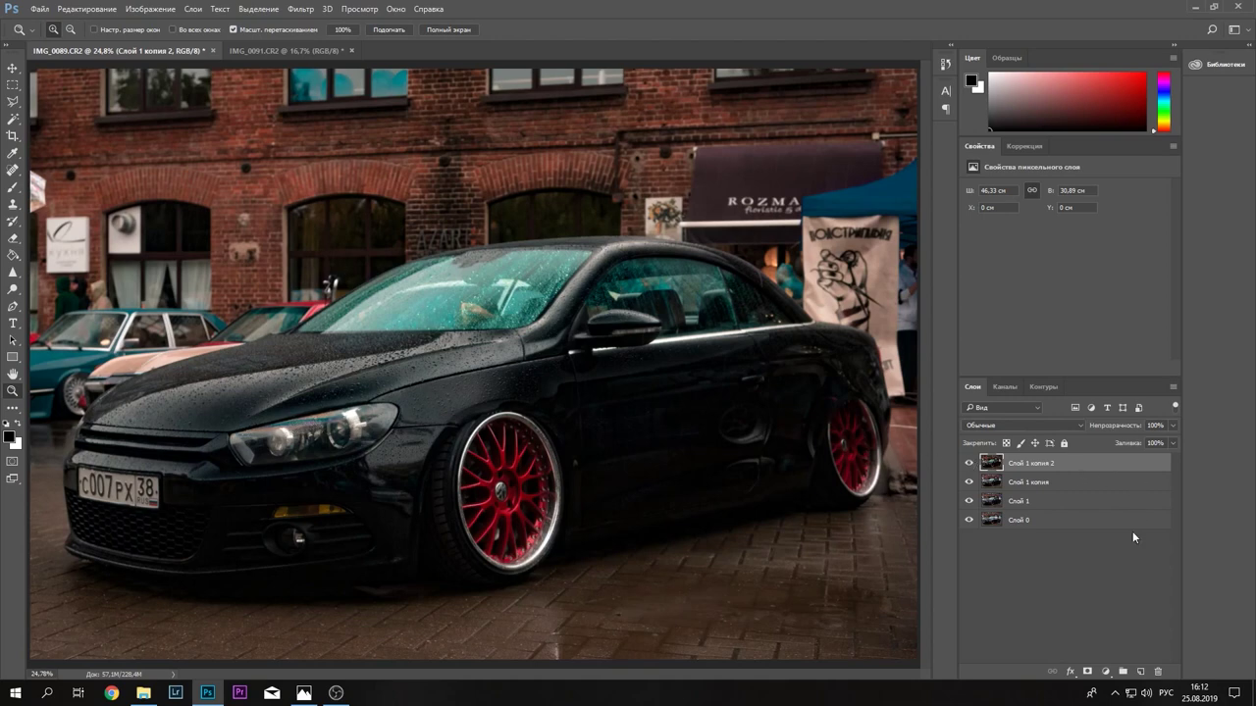
click(1088, 671)
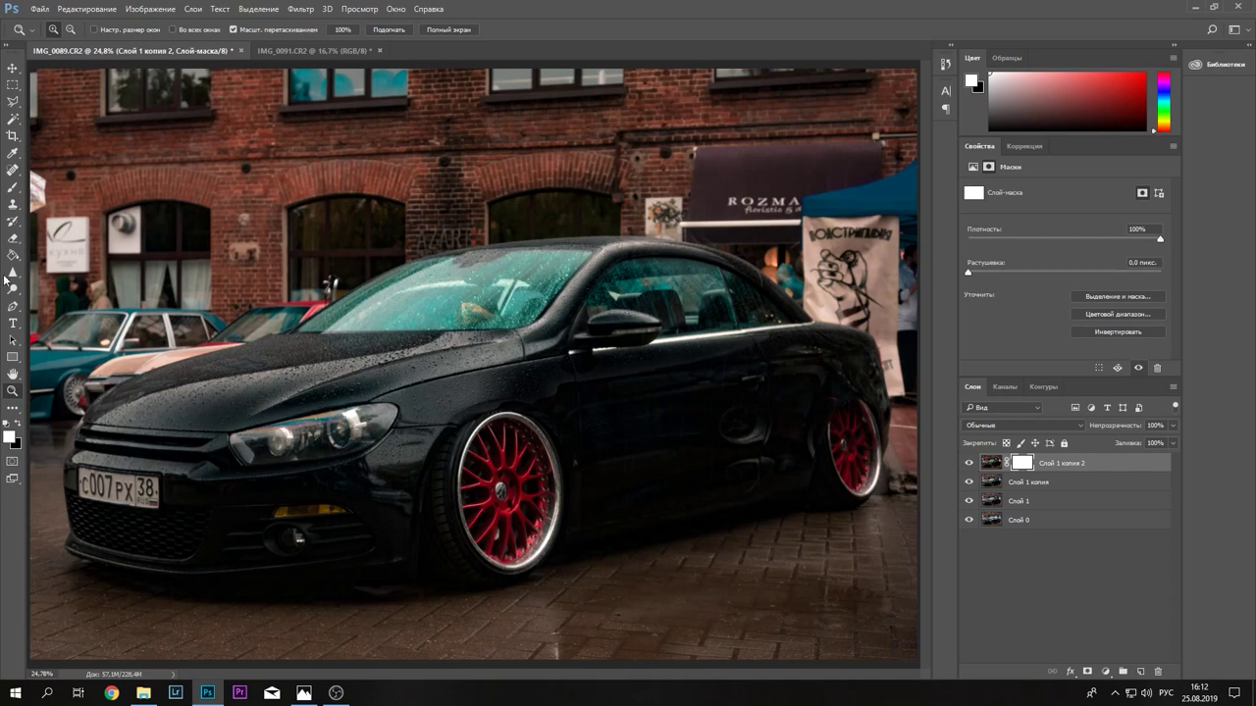
click(12, 190)
- Paint the top layer's mask around the headlight in black at about 45% brush opacity
click(16, 425)
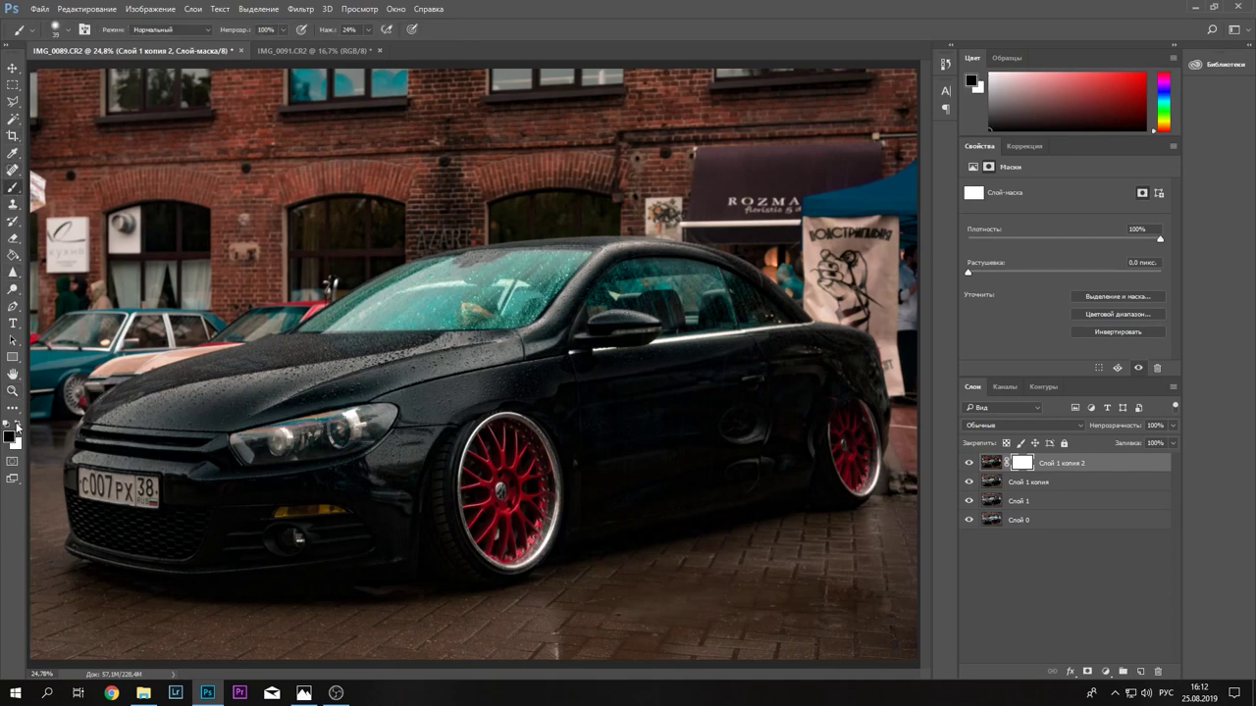
click(283, 30)
drag(281, 47, 253, 47)
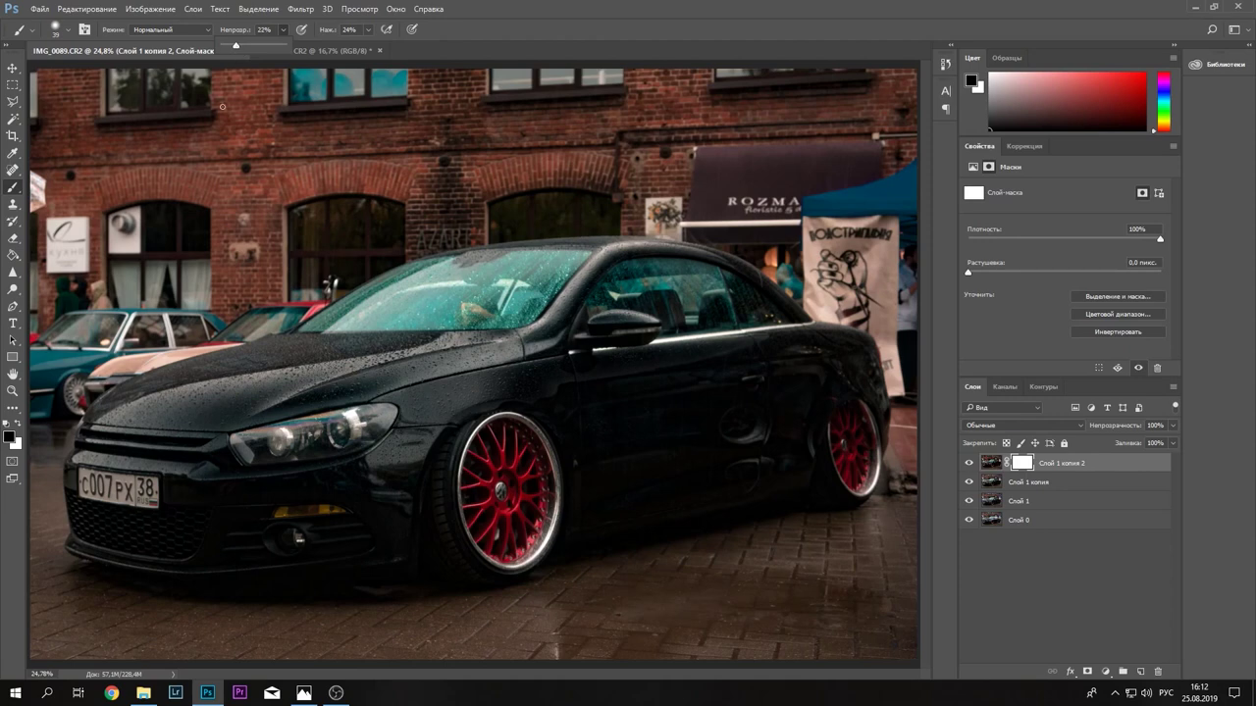
scroll(358, 406, up, 2)
scroll(358, 406, up, 2)
scroll(359, 406, up, 2)
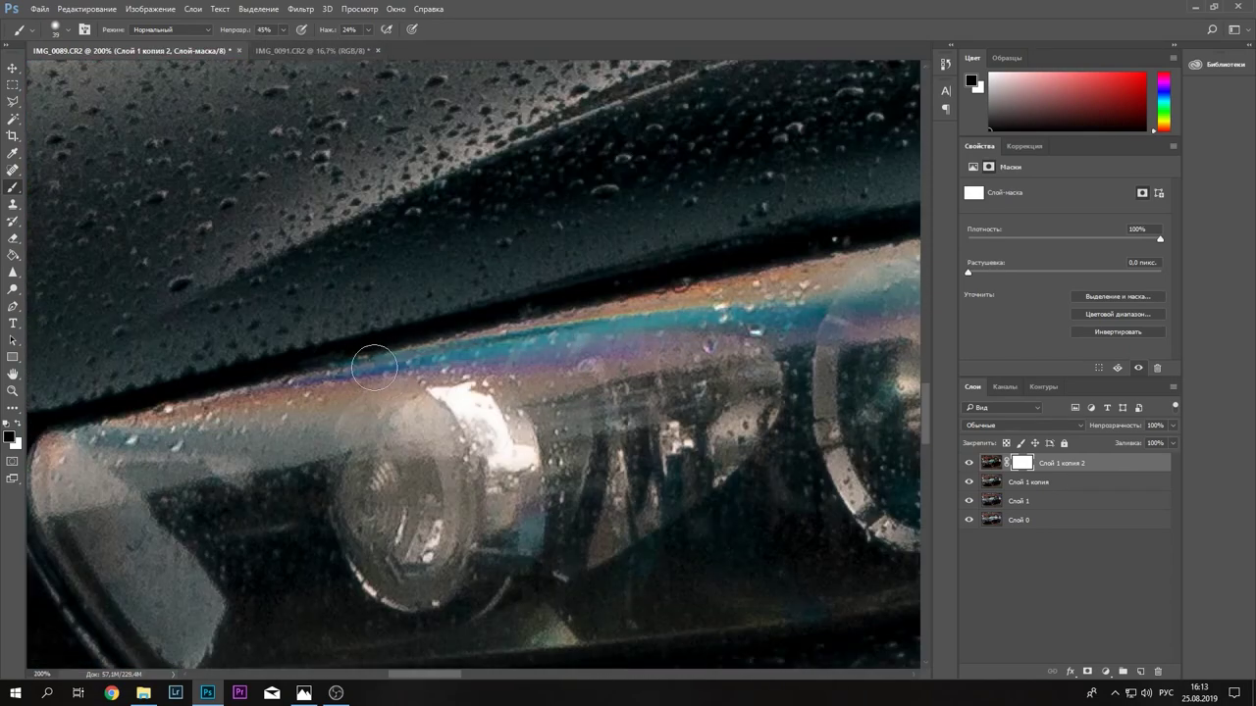
key(z)
key(ctrl+0)
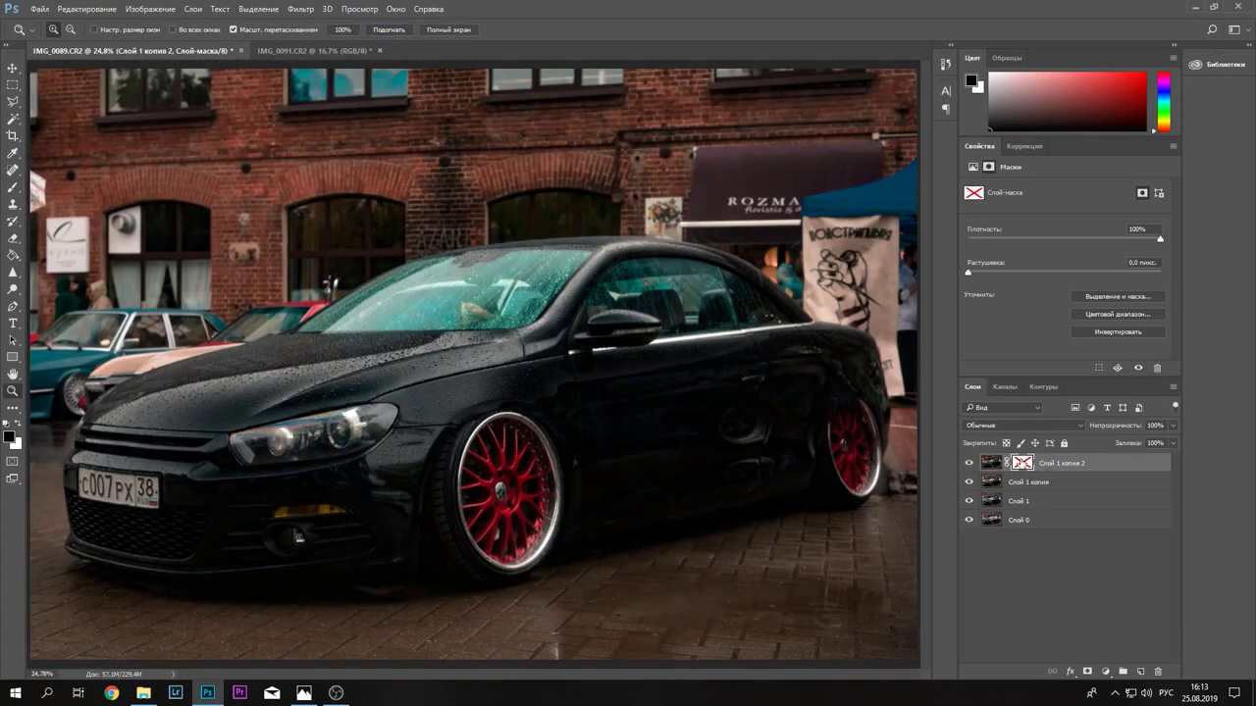
scroll(295, 425, up, 5)
drag(863, 236, 817, 226)
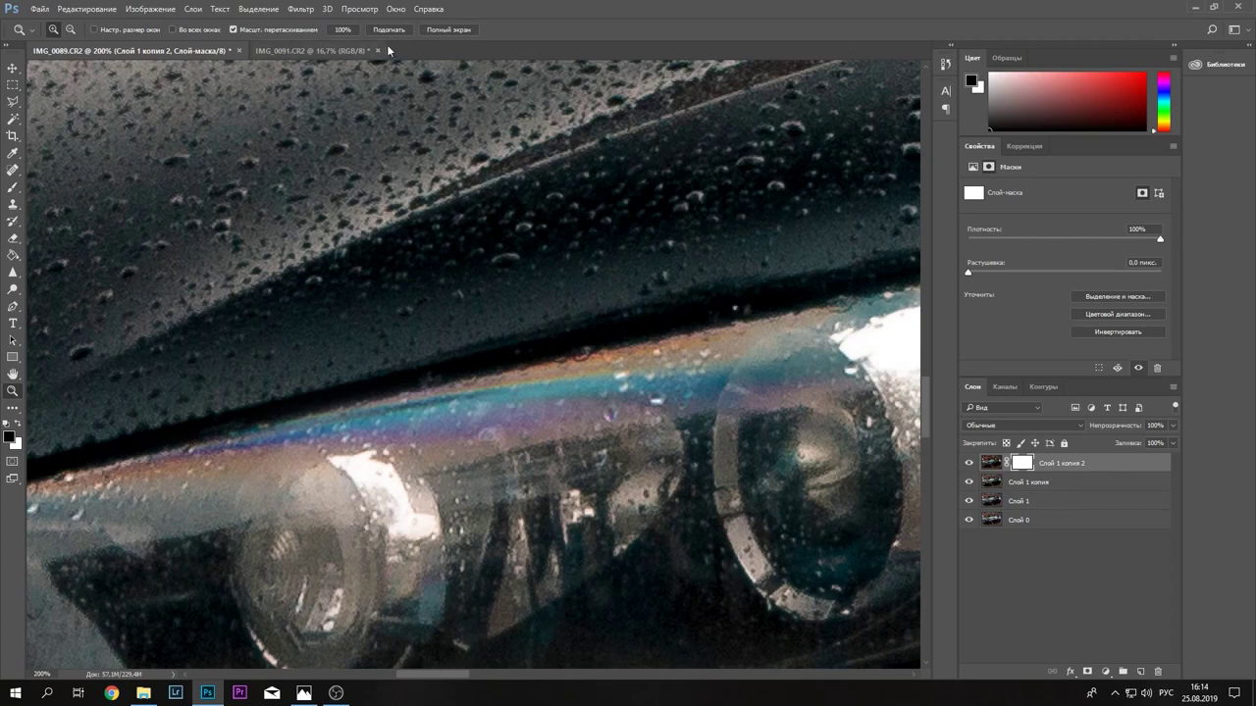
click(388, 30)
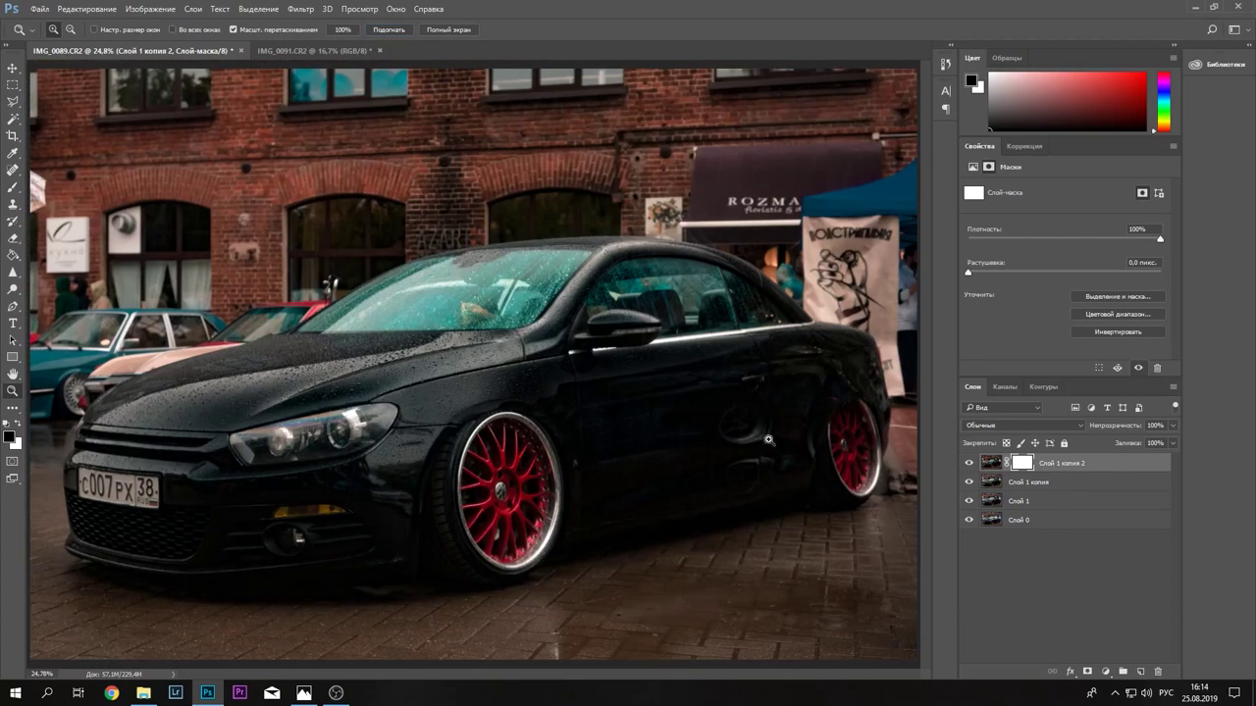
- Compare with the mask disabled, apply the layer mask, and duplicate the top layer twice
click(969, 463)
click(969, 463)
right_click(1030, 463)
click(1054, 473)
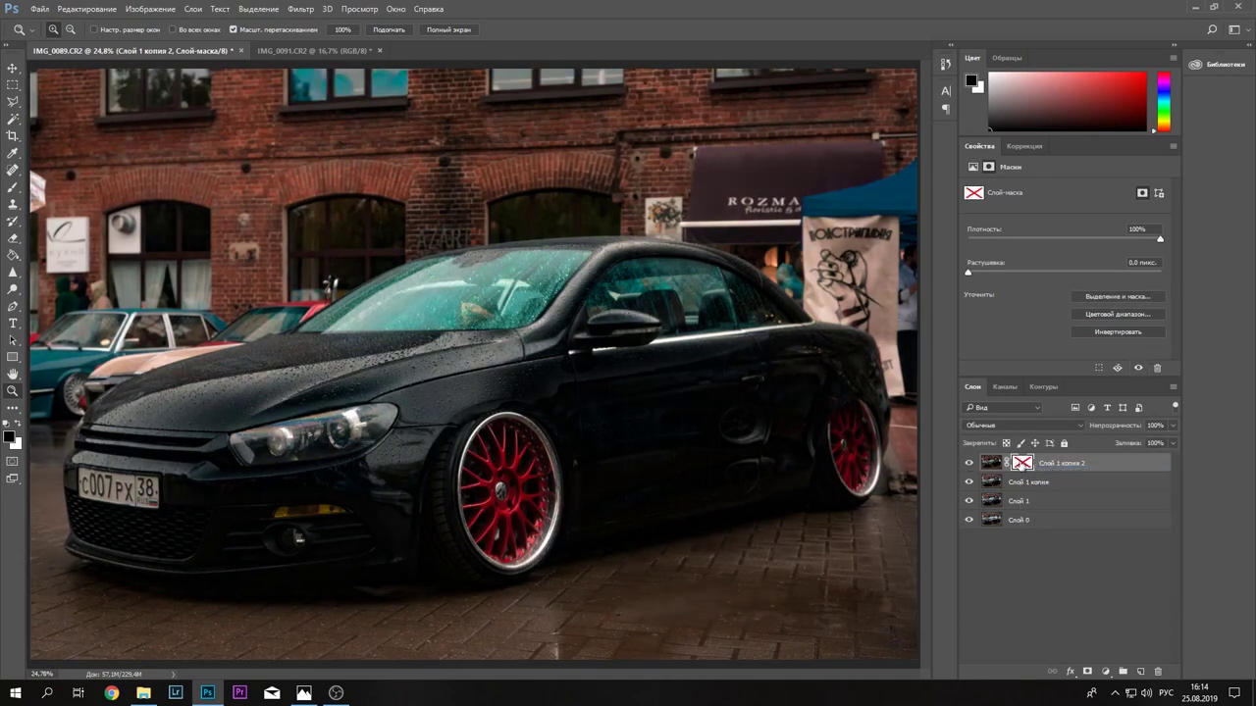
right_click(1020, 465)
click(1028, 471)
right_click(1019, 465)
click(1055, 503)
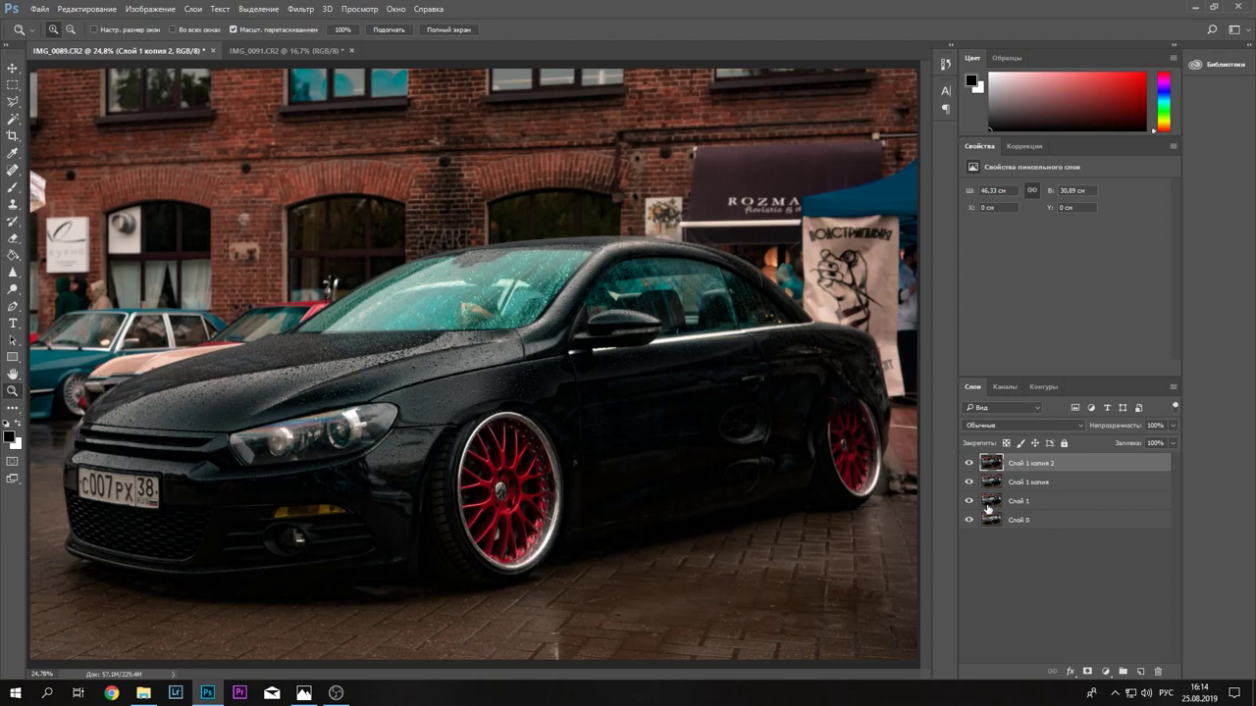
key(ctrl+j)
key(ctrl+j)
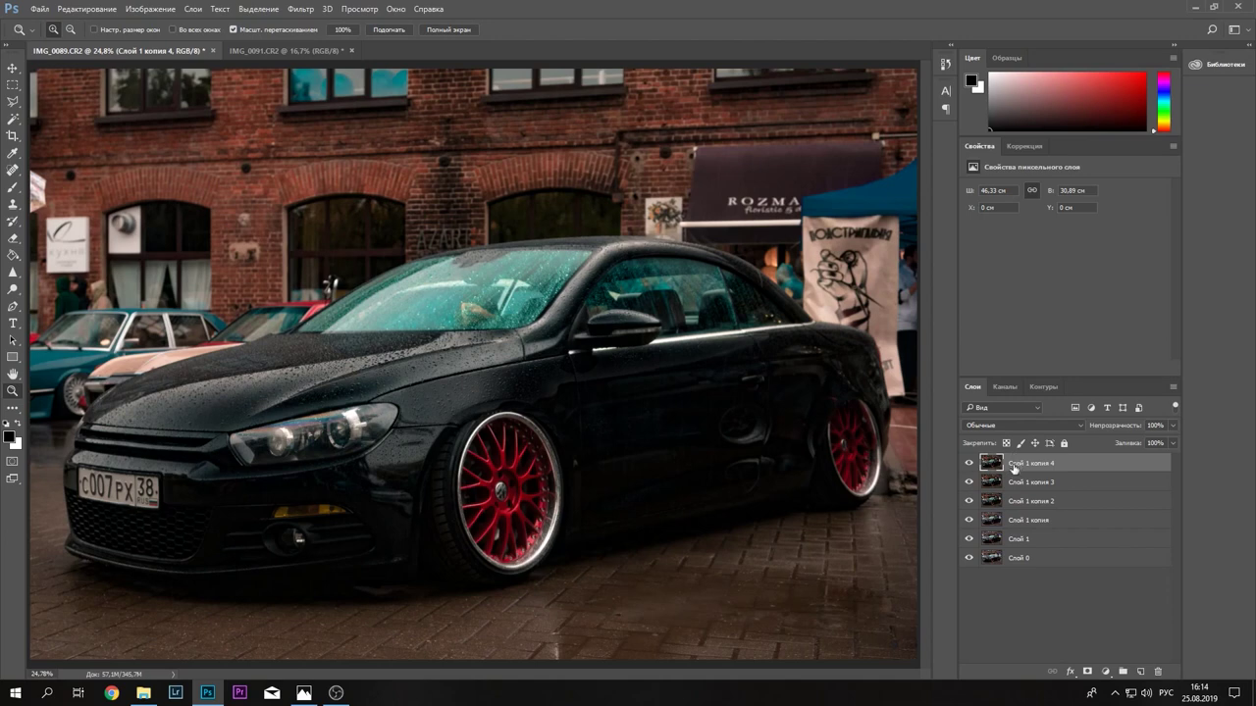
- Convert the top layer to a smart object and apply High Pass at radius 1,4
right_click(1016, 467)
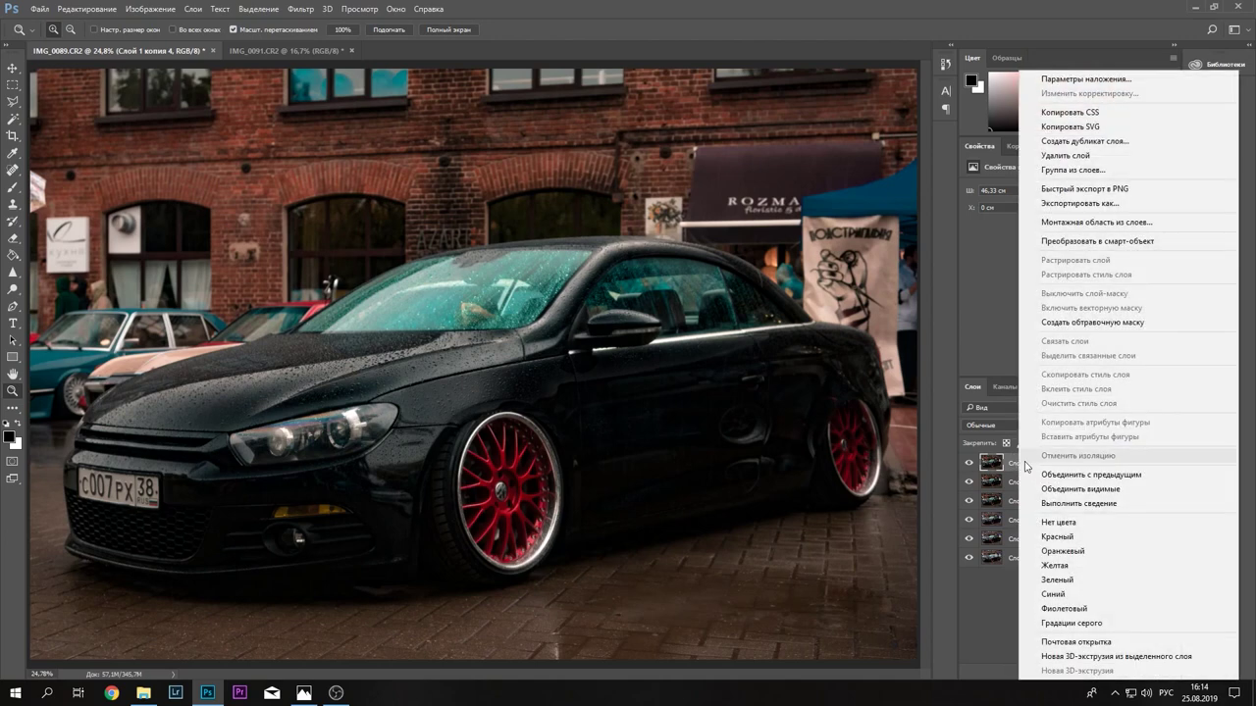
click(1139, 242)
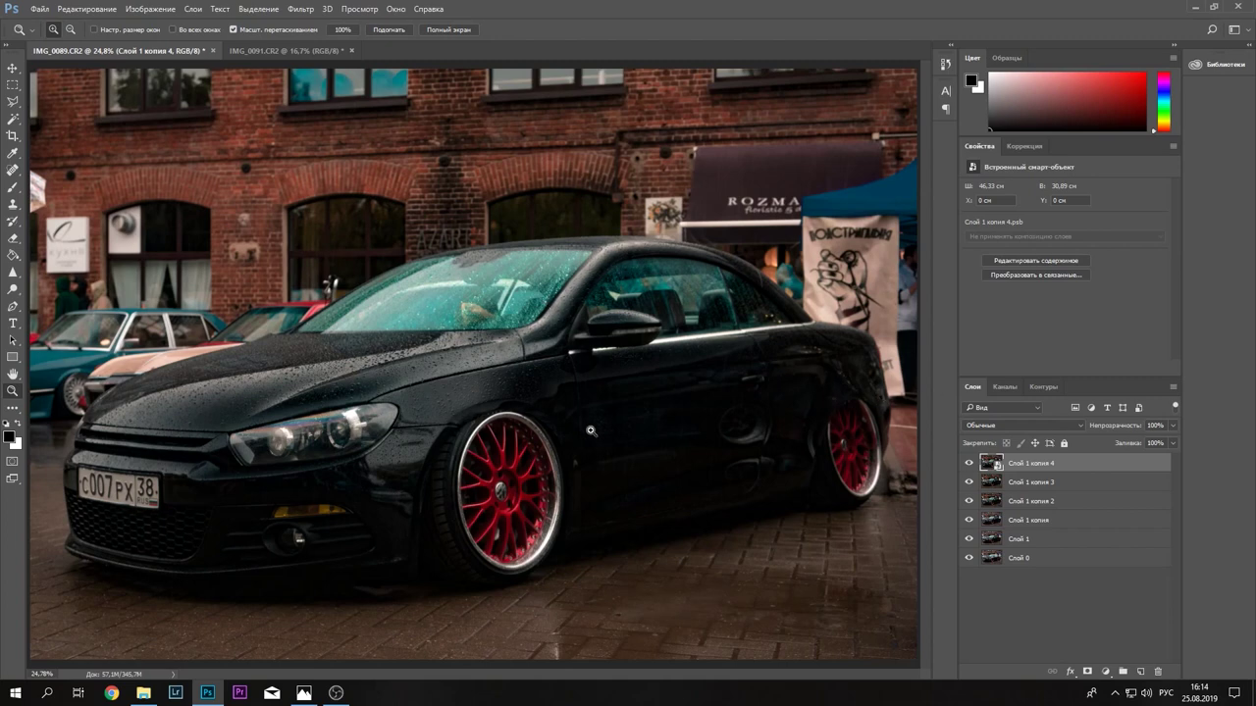
click(307, 9)
mouse_move(387, 264)
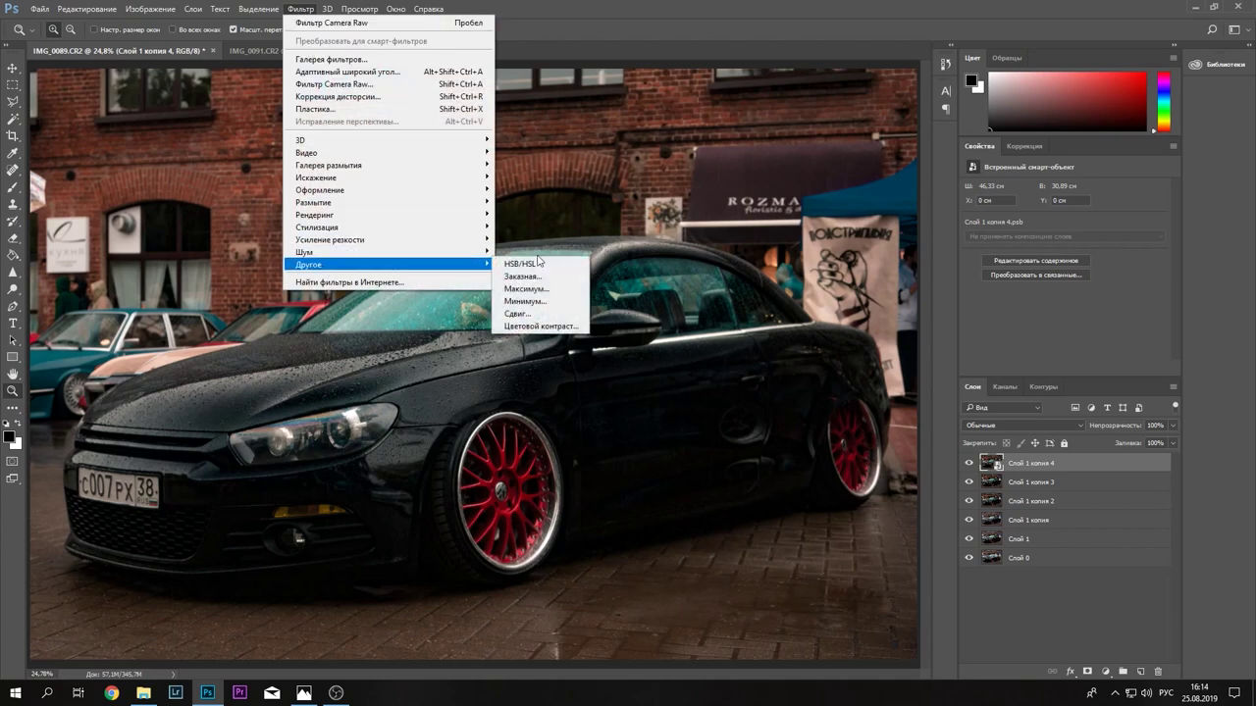
click(531, 324)
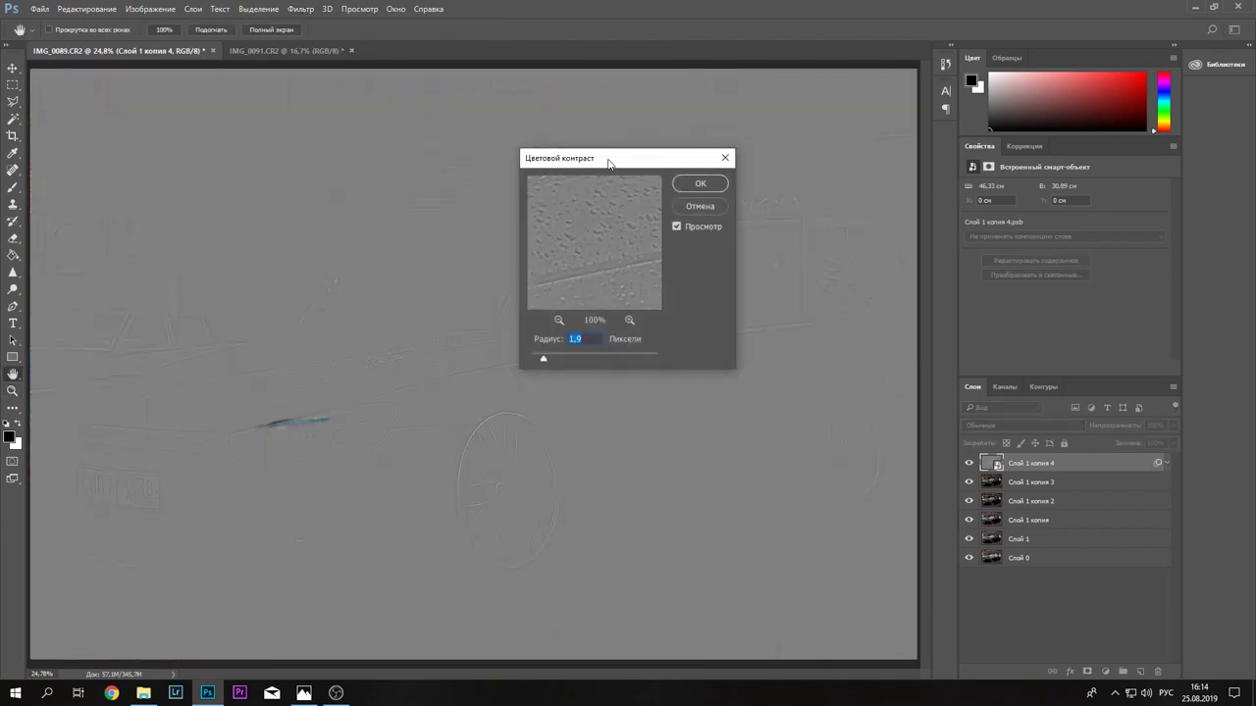
drag(608, 162, 643, 161)
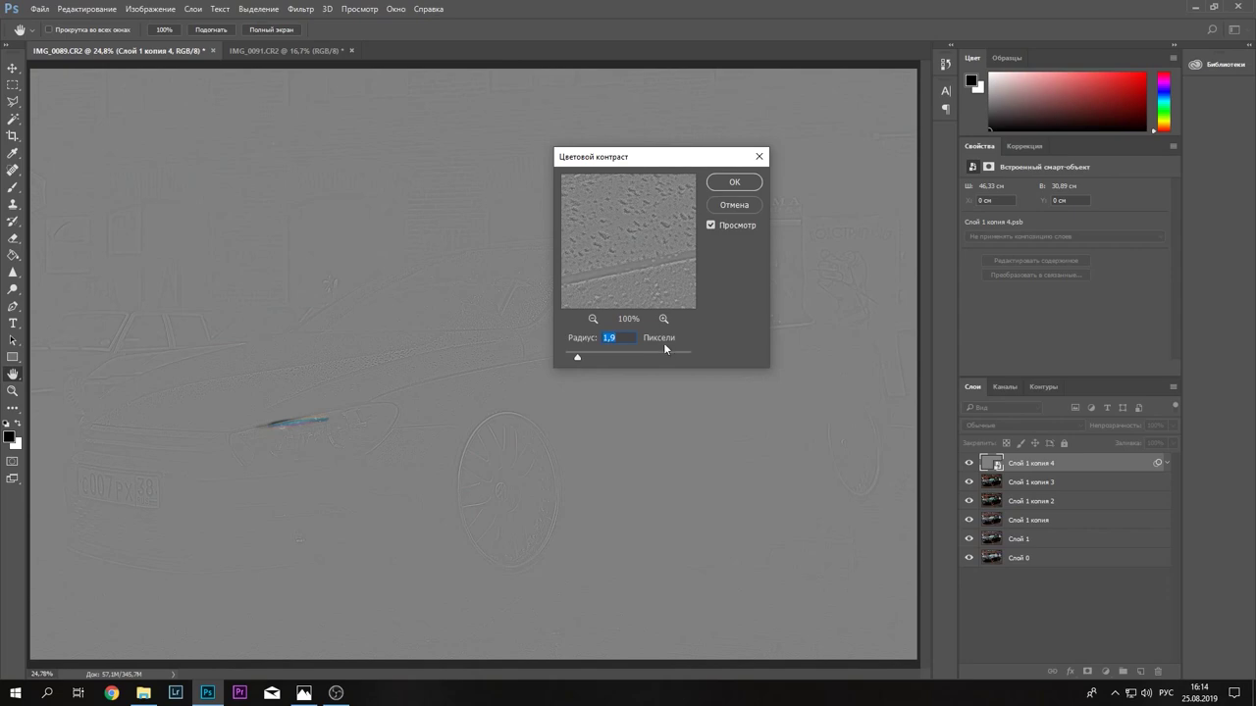
drag(577, 360, 575, 360)
click(732, 184)
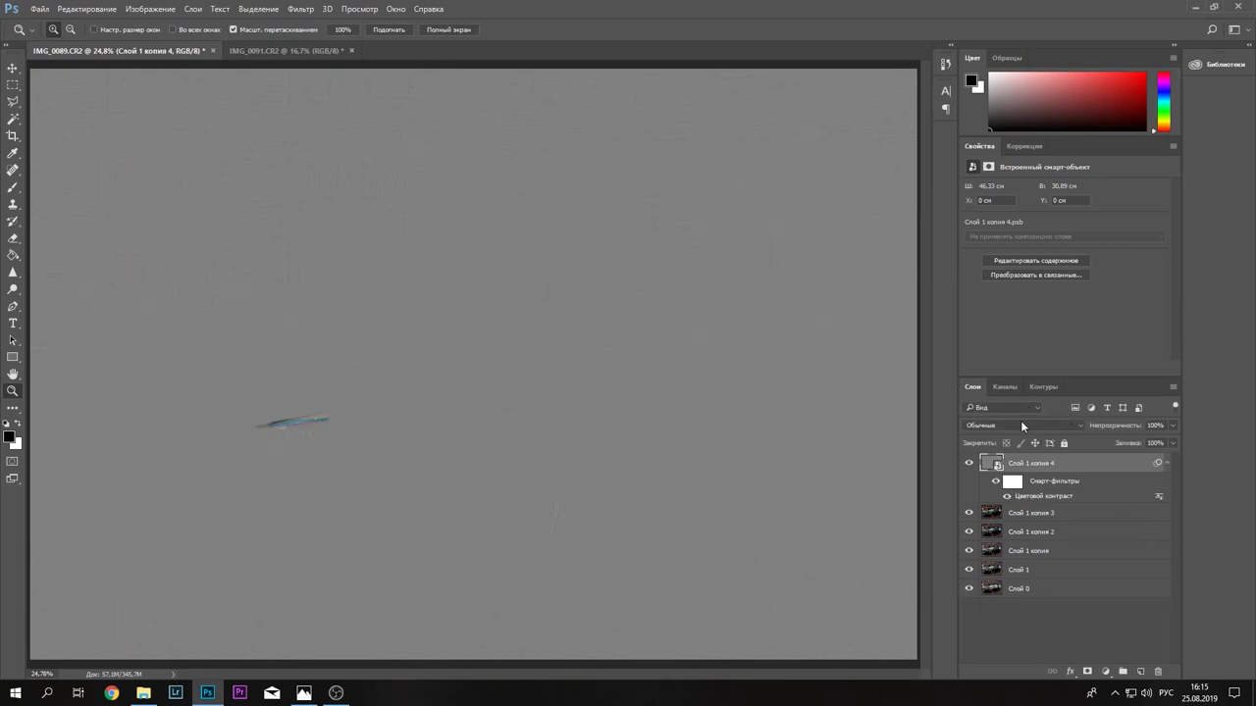
- Set the sharpening layer to Hard Light blending and reopen its High Pass filter
click(1021, 424)
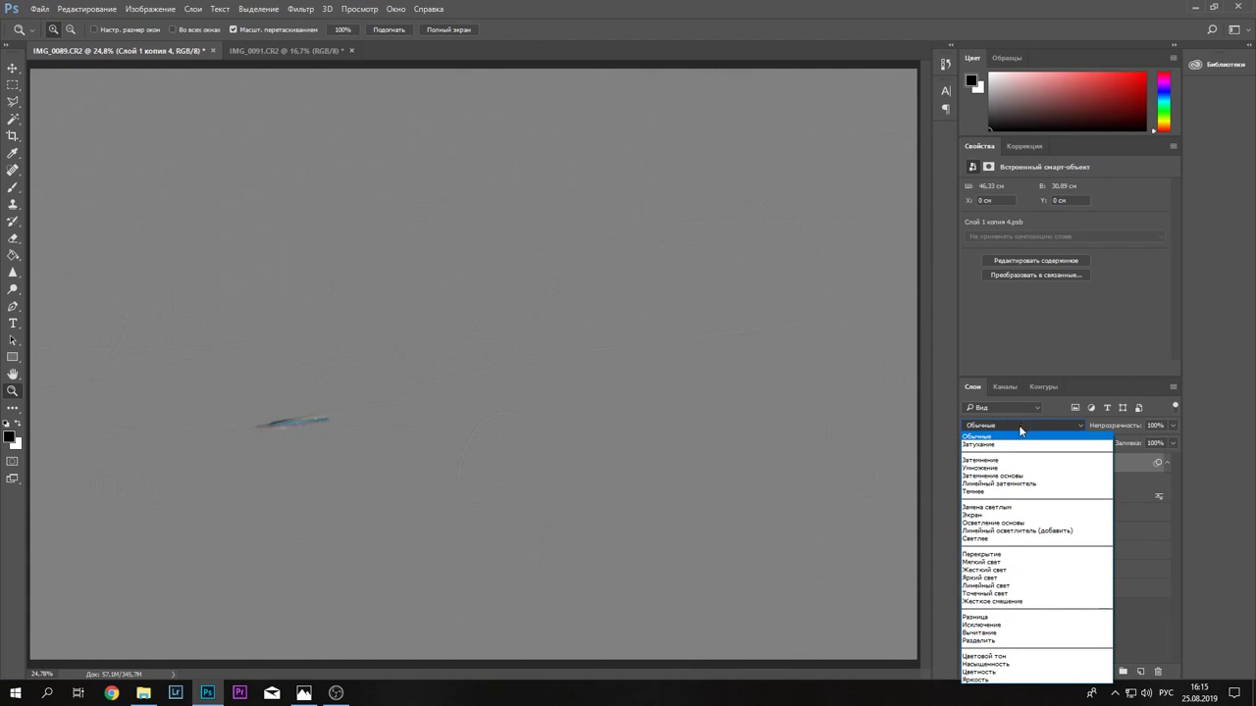
click(1001, 570)
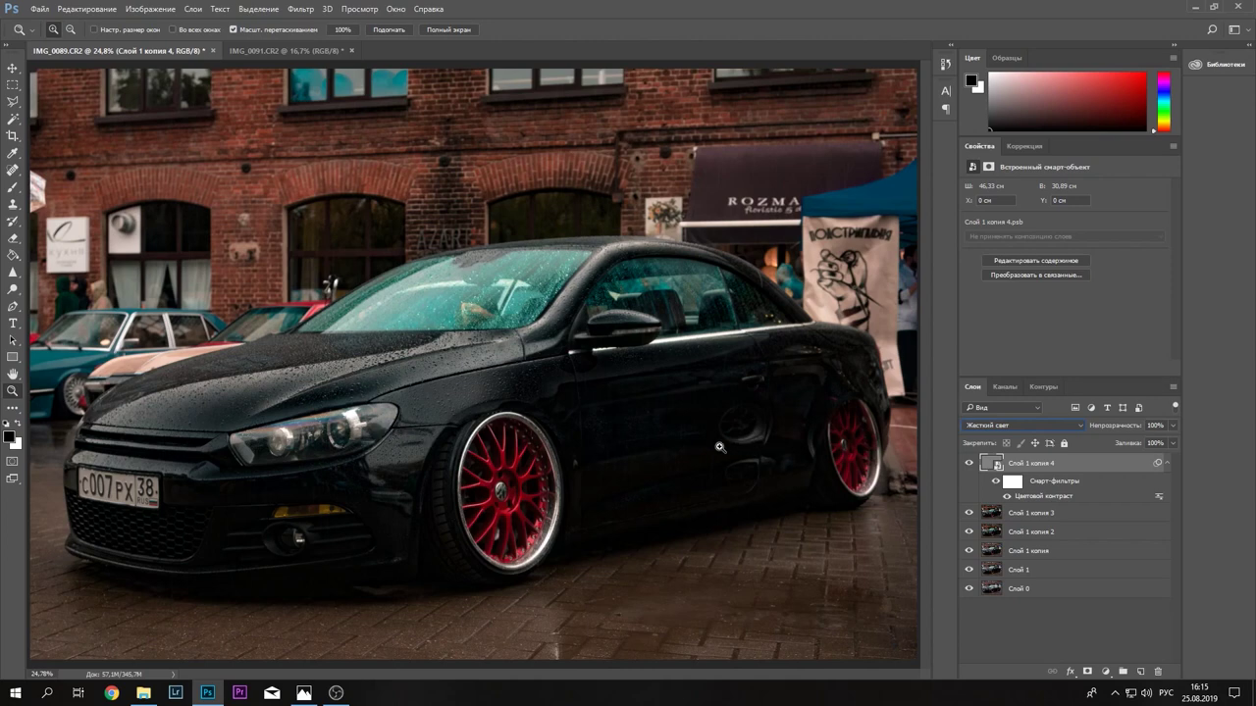
double_click(1029, 496)
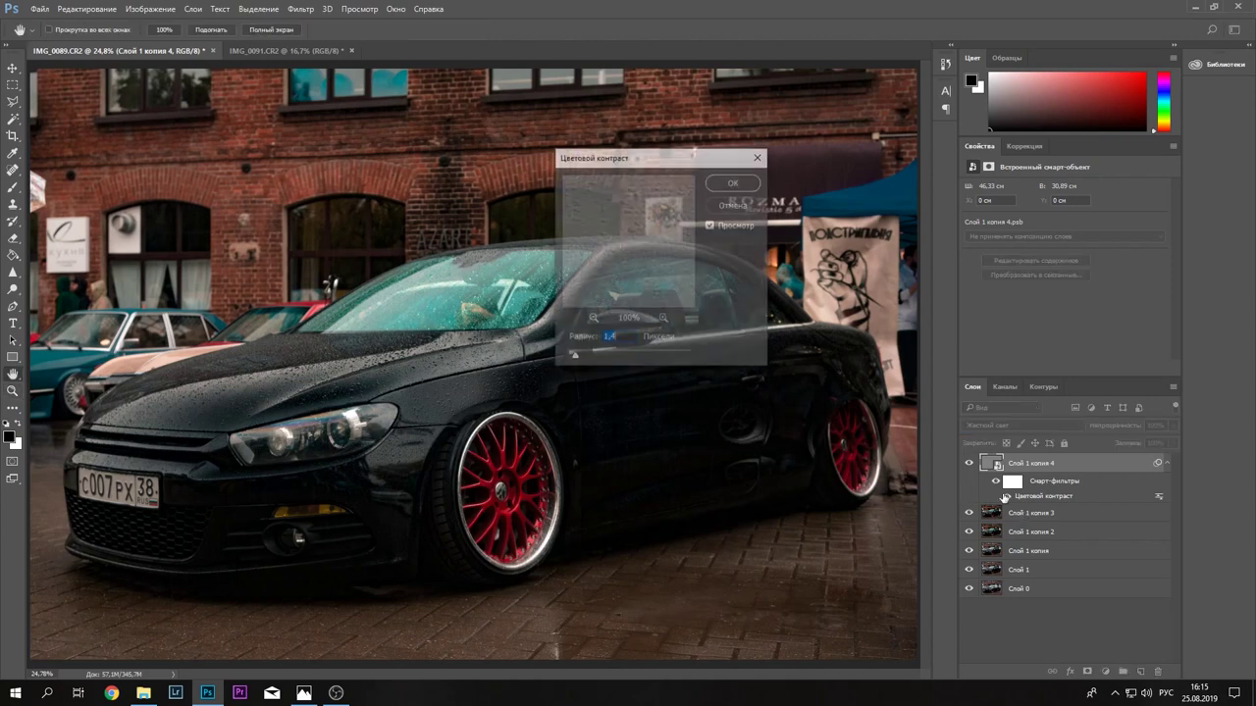
- Close the High Pass dialog unchanged and toggle the sharpening layer to compare
click(734, 205)
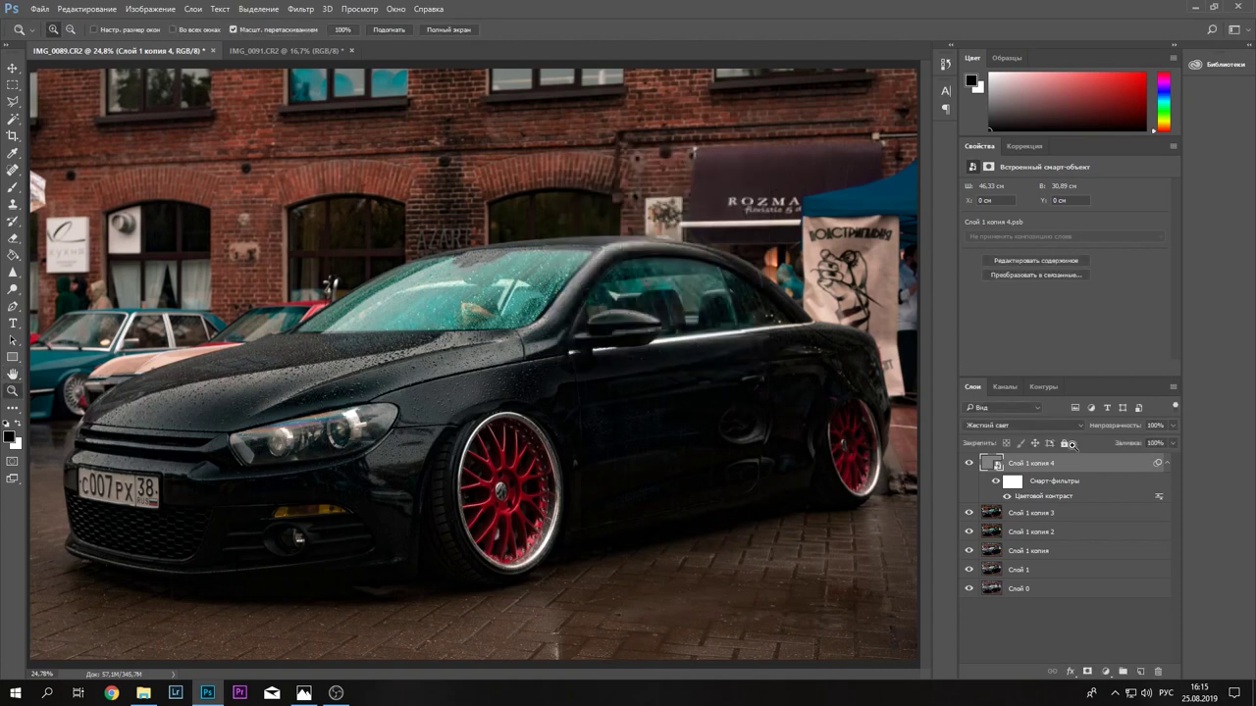
click(970, 465)
click(969, 464)
- Lower the High Pass radius to 0,5, compare again, and add a white layer mask
double_click(1040, 498)
drag(575, 360, 570, 360)
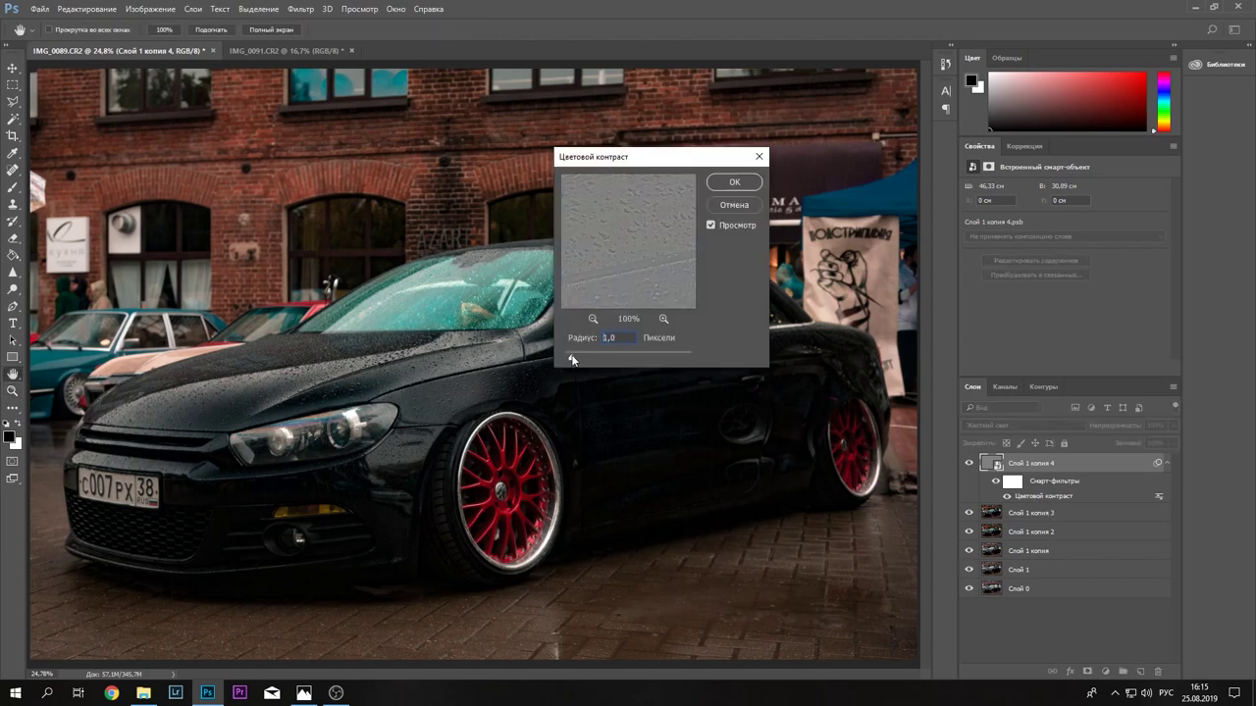
drag(570, 360, 568, 360)
click(733, 182)
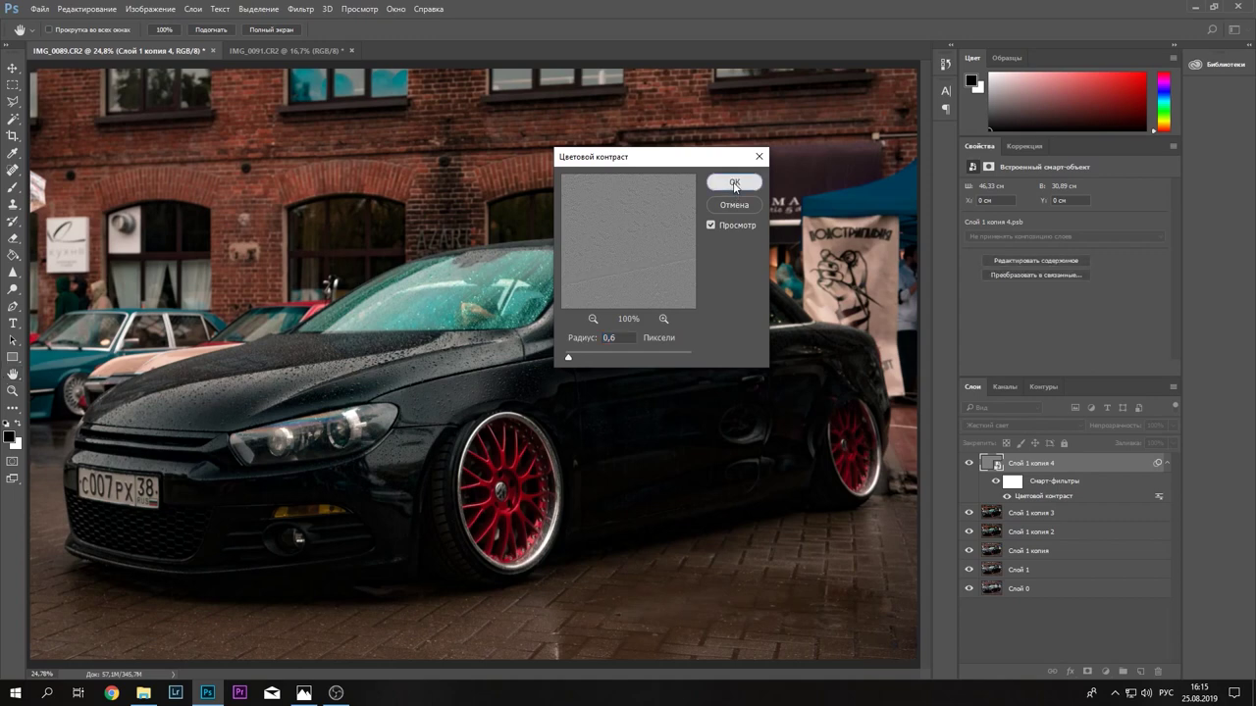
click(967, 464)
click(966, 464)
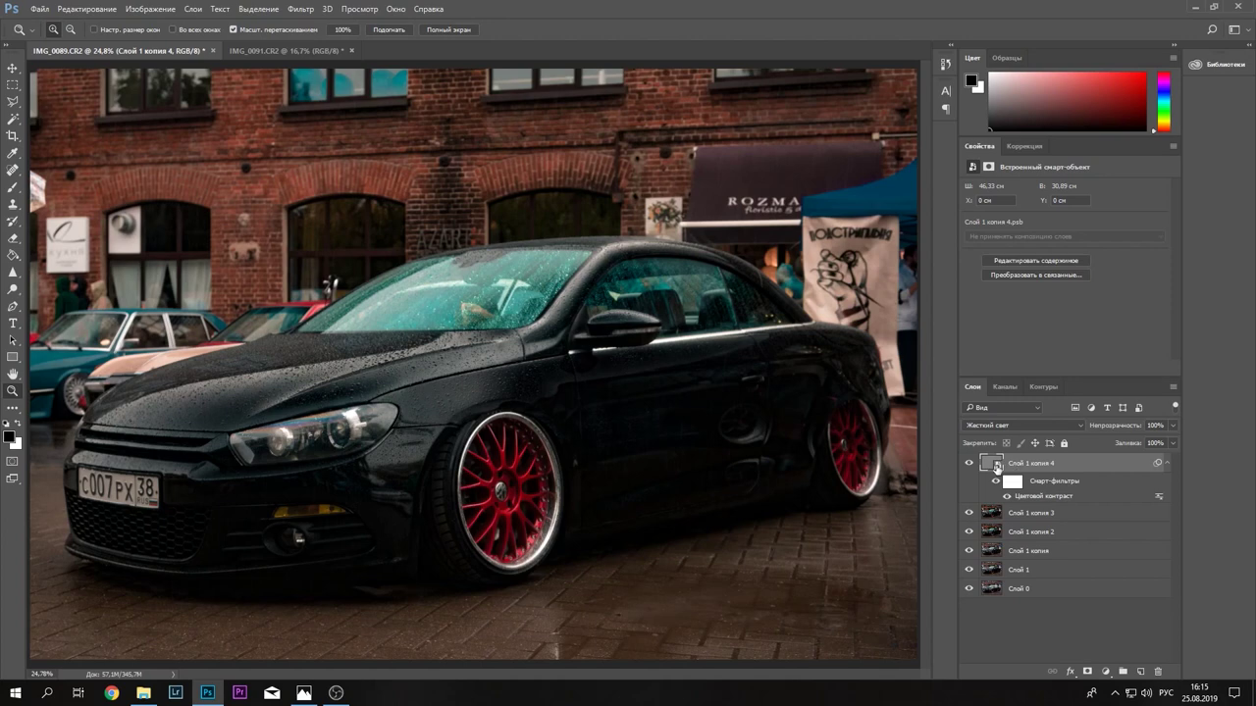
click(1087, 672)
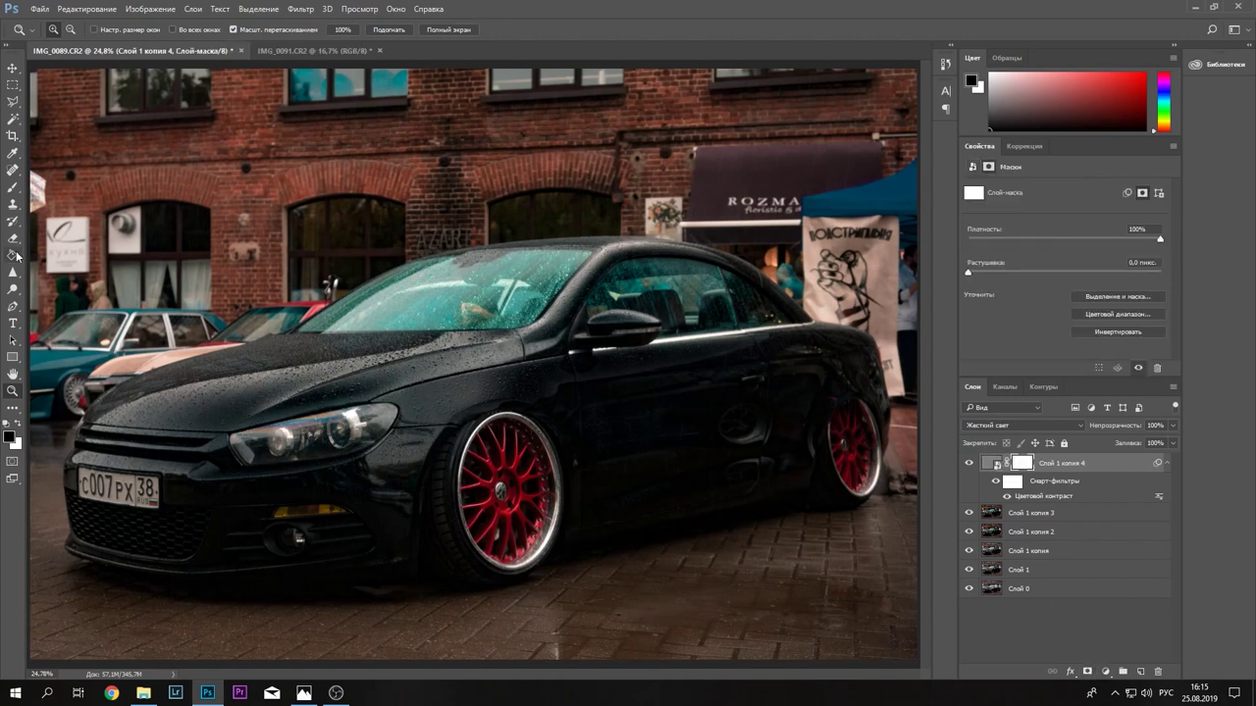
- Paint the mask with a 183-size brush at 100% opacity to keep sharpening on the car
click(13, 187)
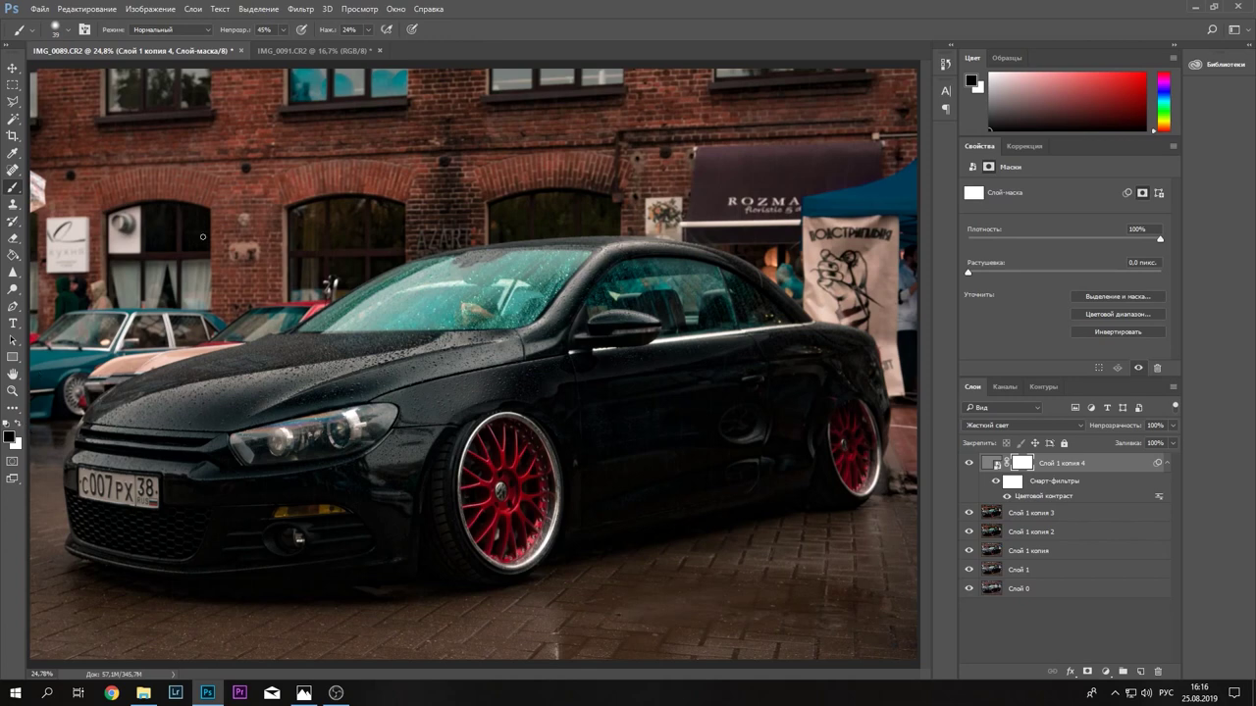
click(67, 29)
drag(90, 74, 132, 74)
click(285, 29)
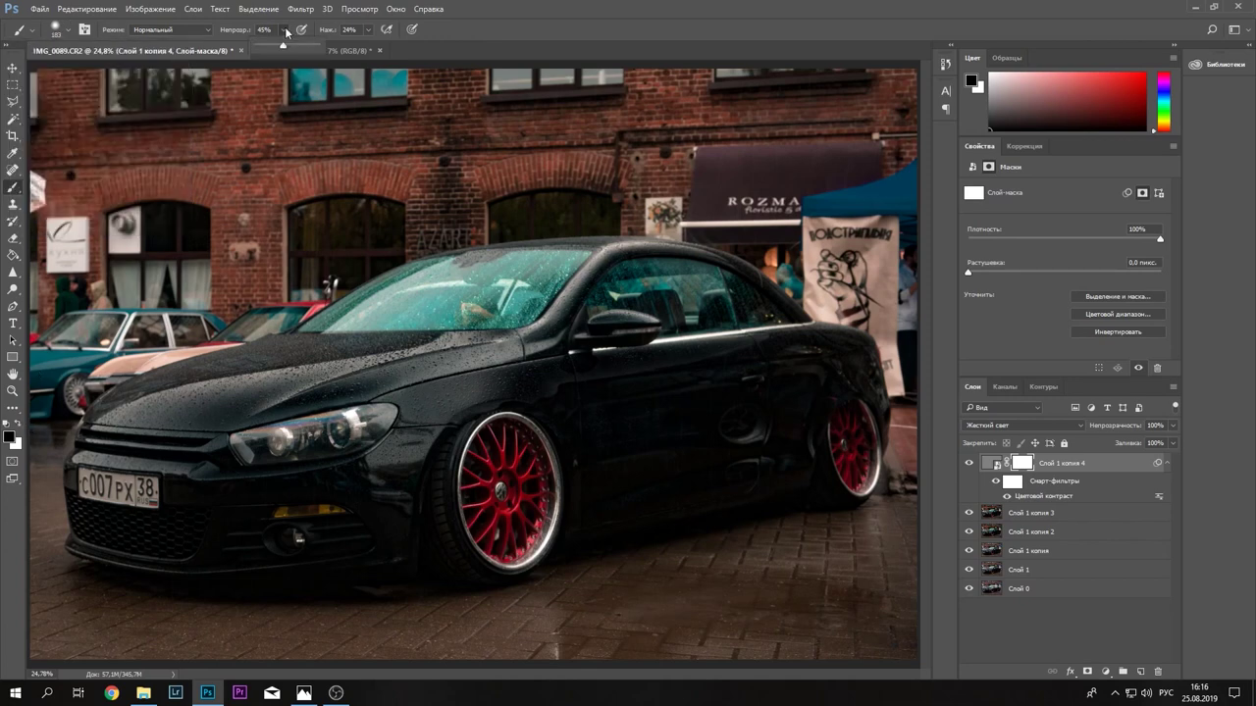
drag(284, 47, 332, 47)
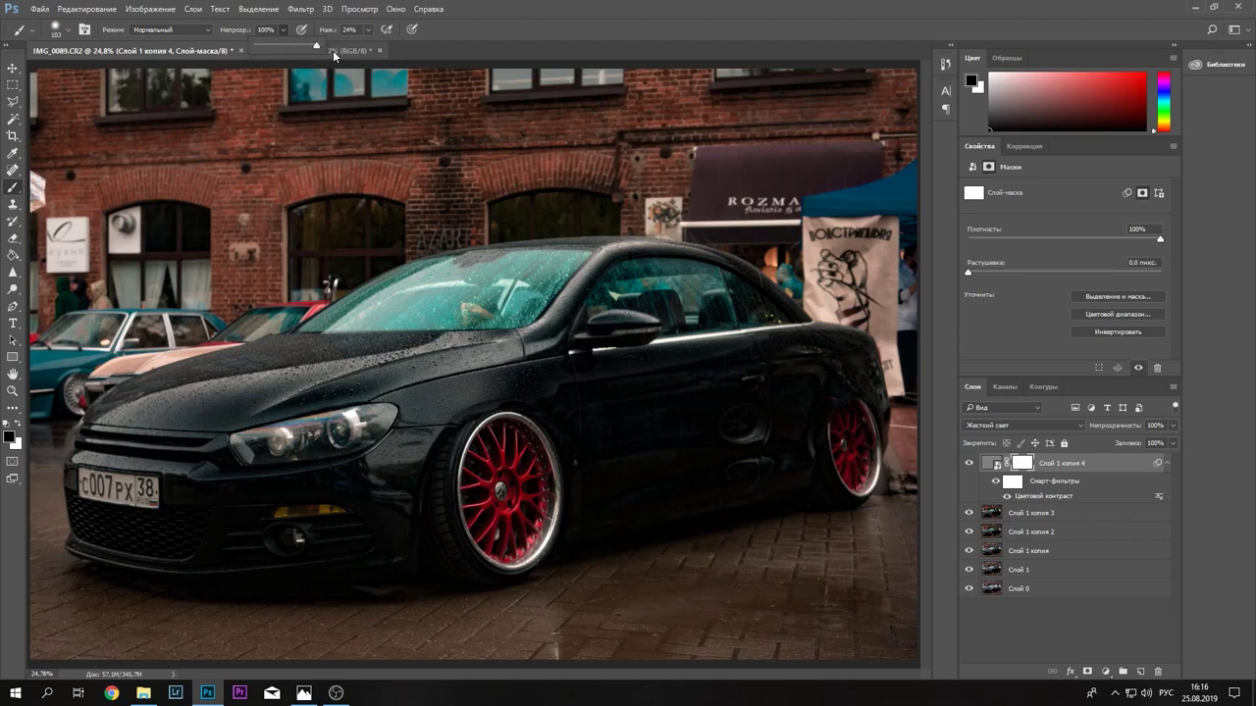
click(48, 83)
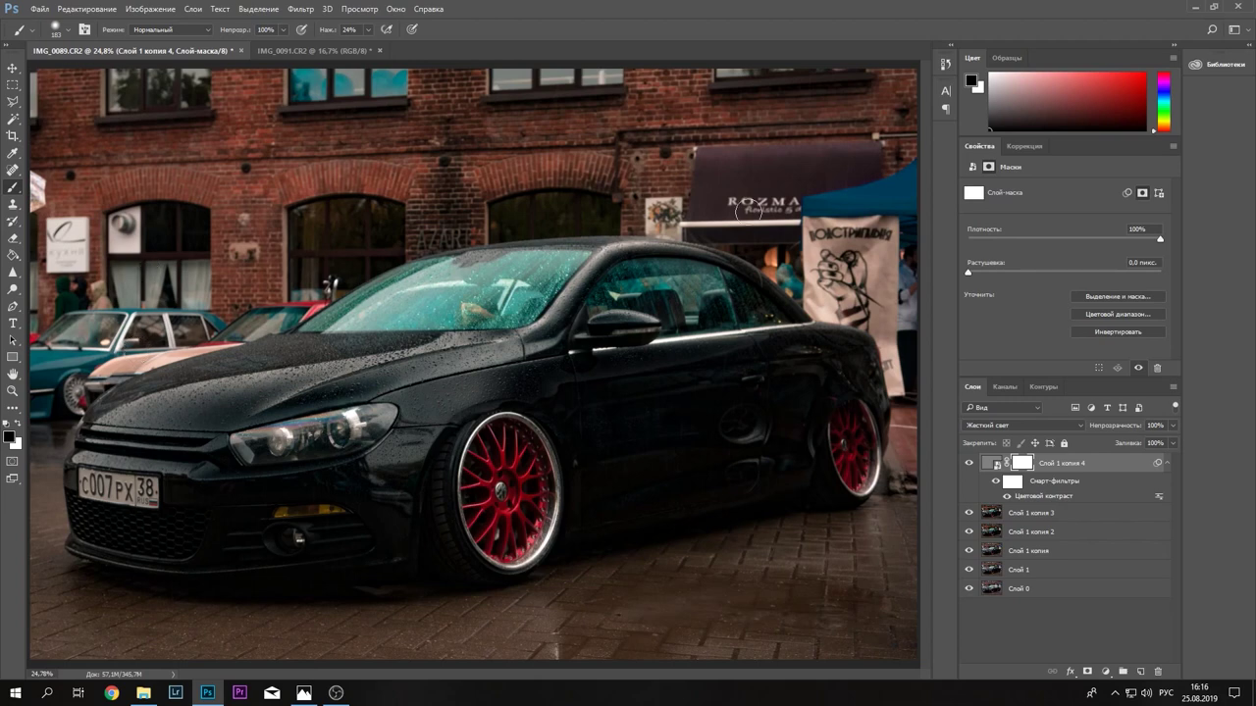
drag(832, 278, 907, 359)
double_click(1043, 495)
- Cancel the High Pass dialog and step back through history to undo the sharpening and mask
key(Escape)
key(ctrl+alt+z)
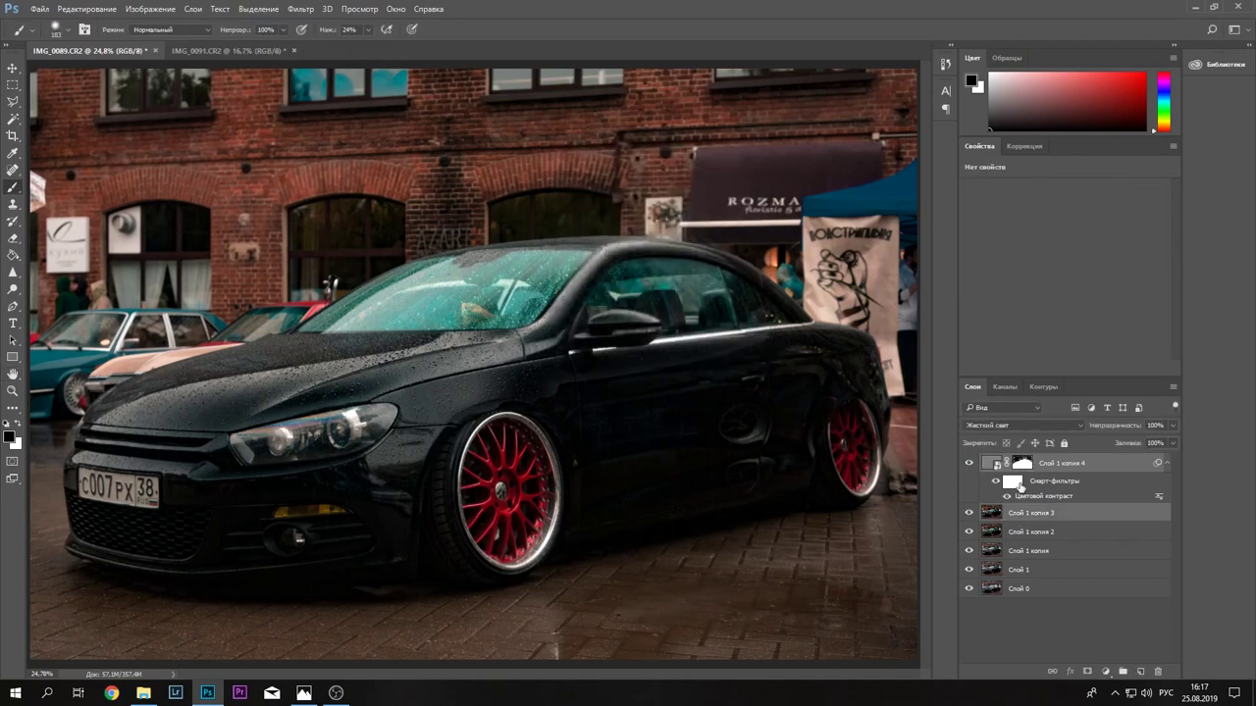
key(ctrl+alt+z)
- Zoom in on the wet hood, fit the photo, and duplicate the top layer for dodging
key(z)
click(471, 331)
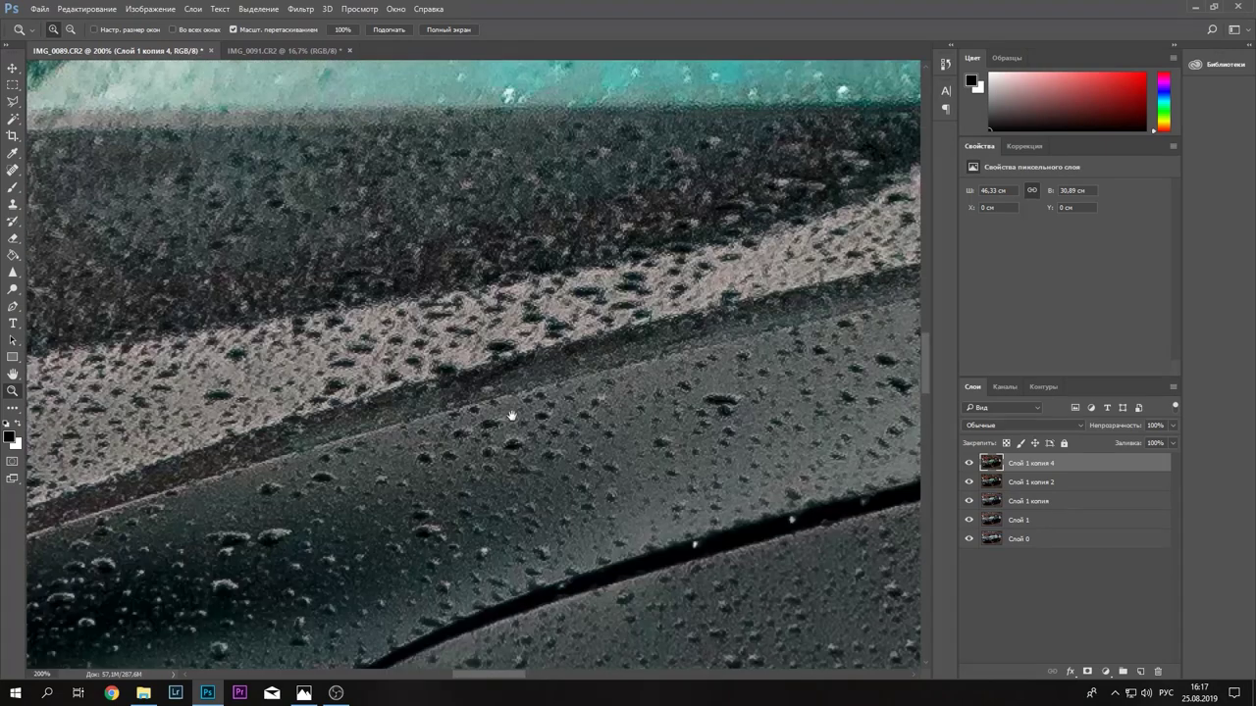
click(388, 29)
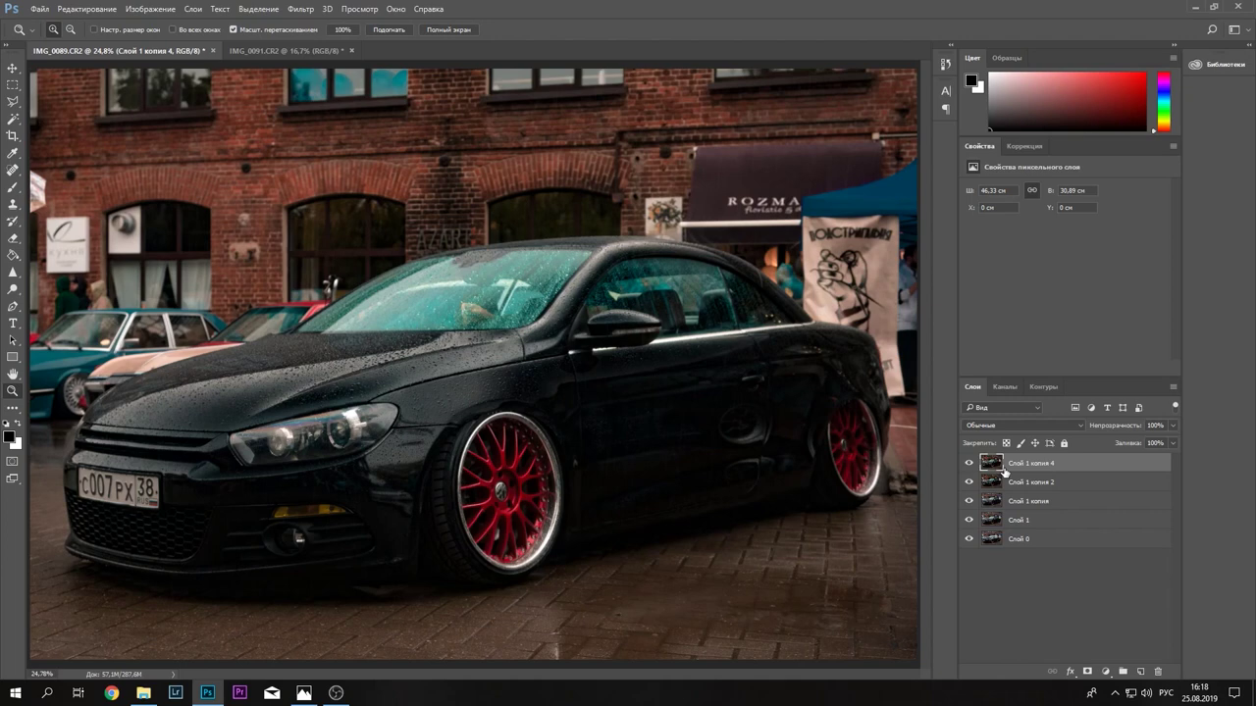
key(ctrl+j)
click(25, 289)
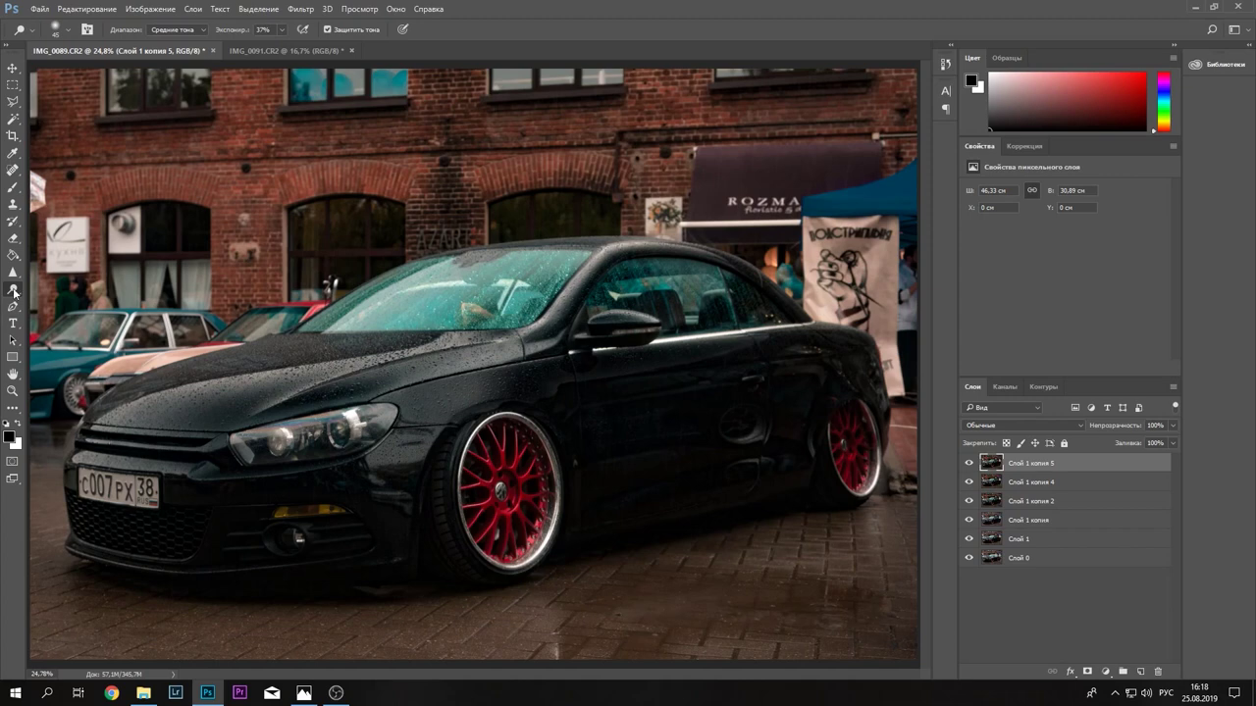
- Select the Dodge tool and zoom to 200% on the grille's left end
right_click(14, 291)
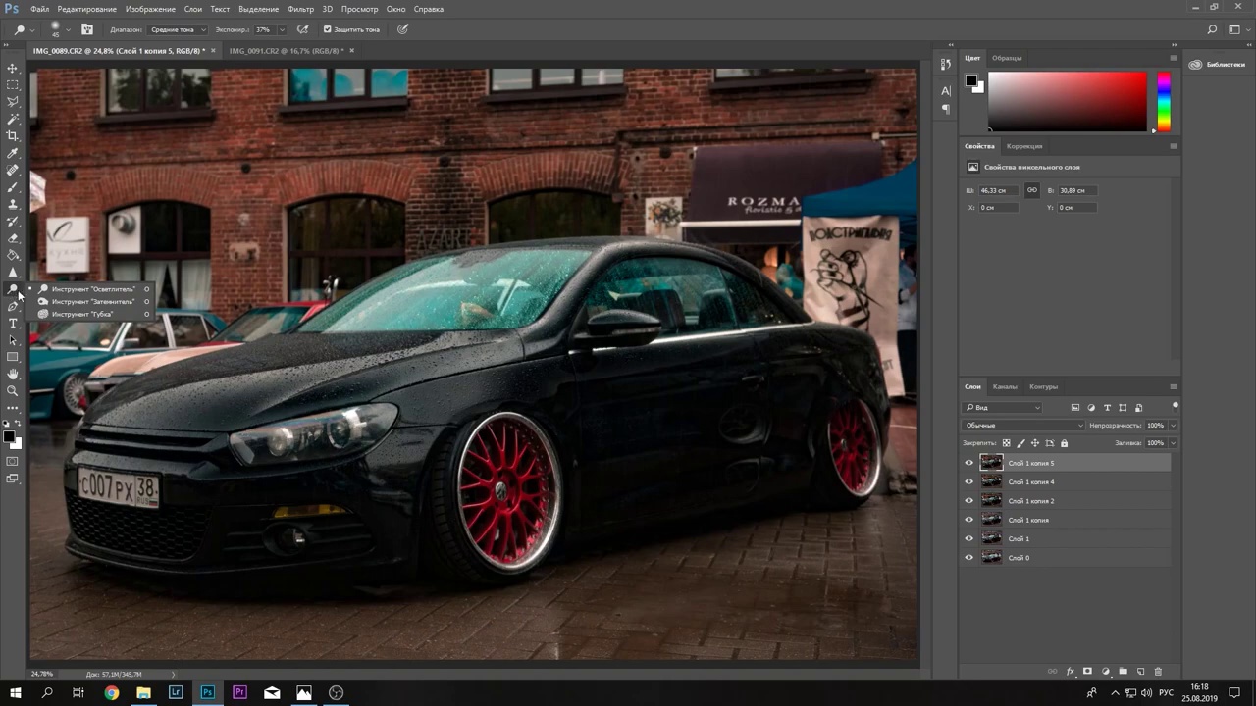
click(50, 290)
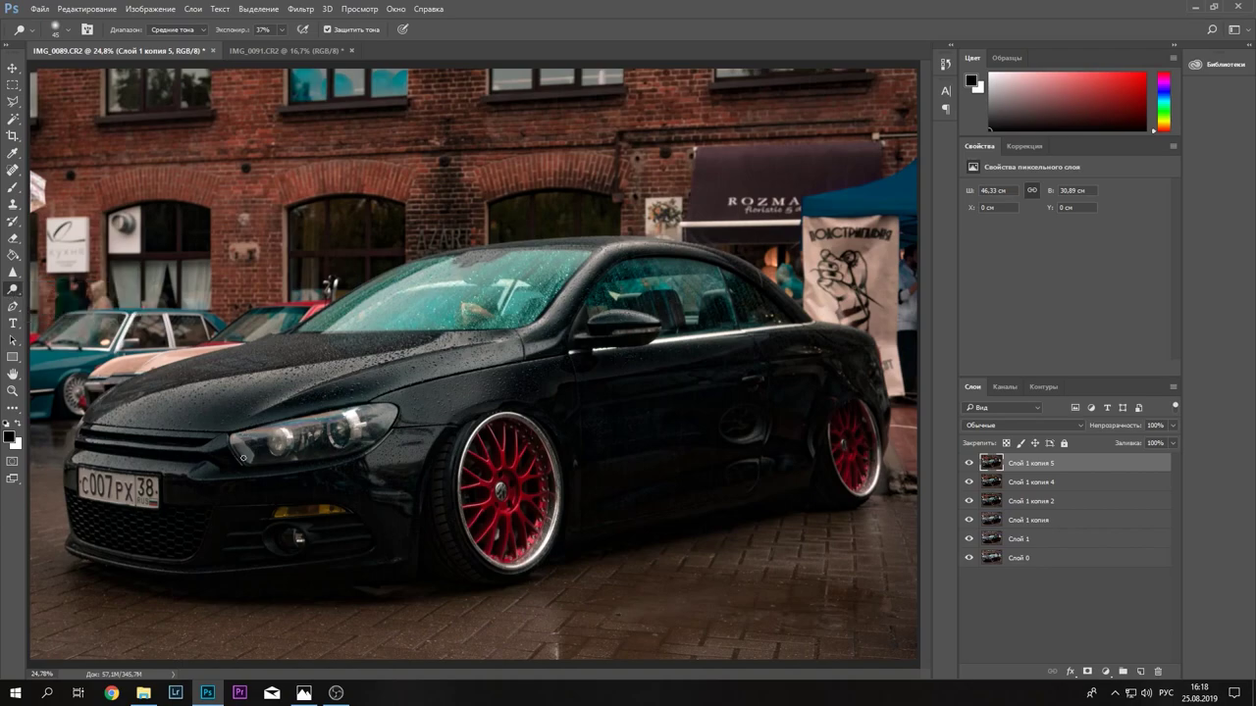
key(ctrl+plus)
key(ctrl+plus)
key(ctrl+plus)
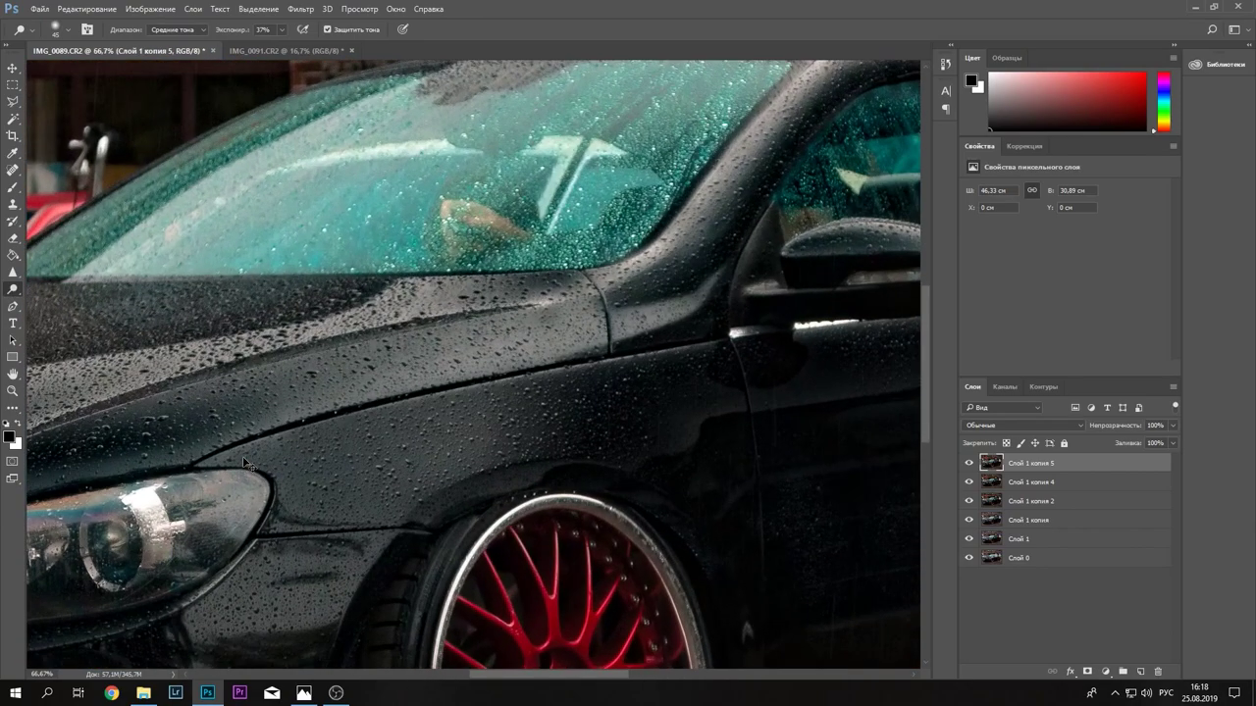
key(ctrl+plus)
key(ctrl+plus)
drag(243, 461, 601, 305)
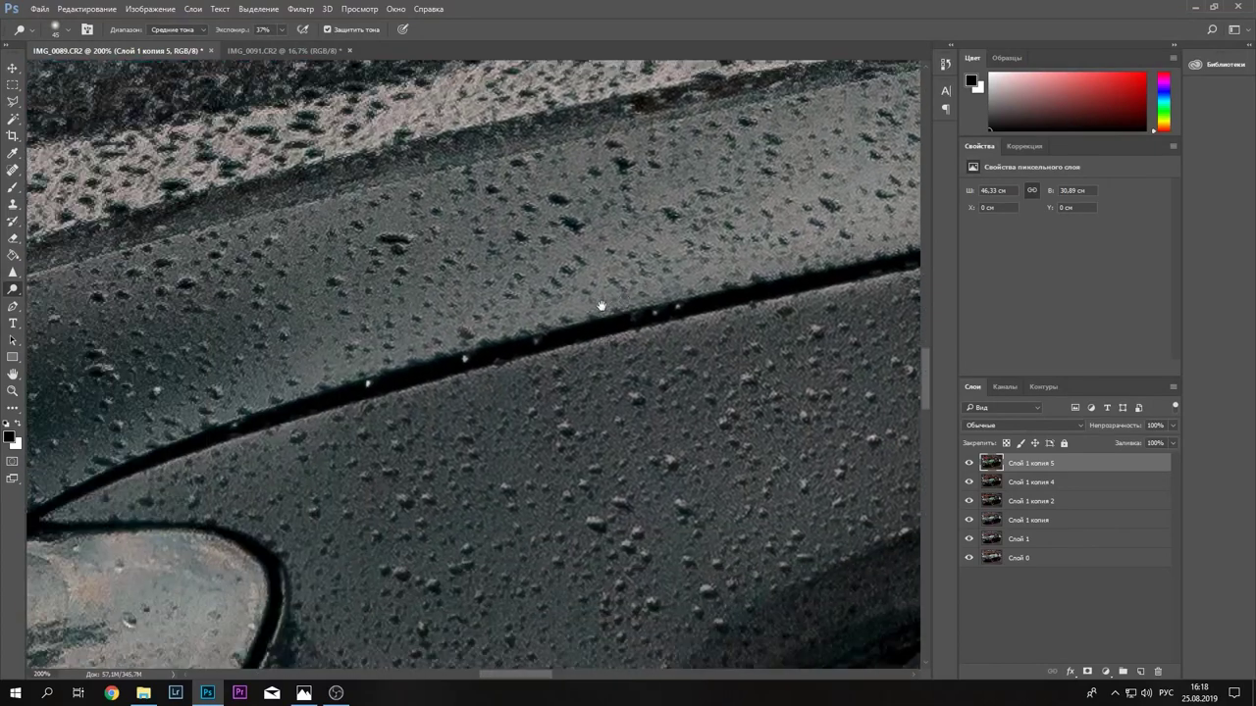
scroll(601, 305, down, 3)
scroll(602, 306, down, 3)
scroll(569, 334, down, 3)
scroll(545, 358, down, 2)
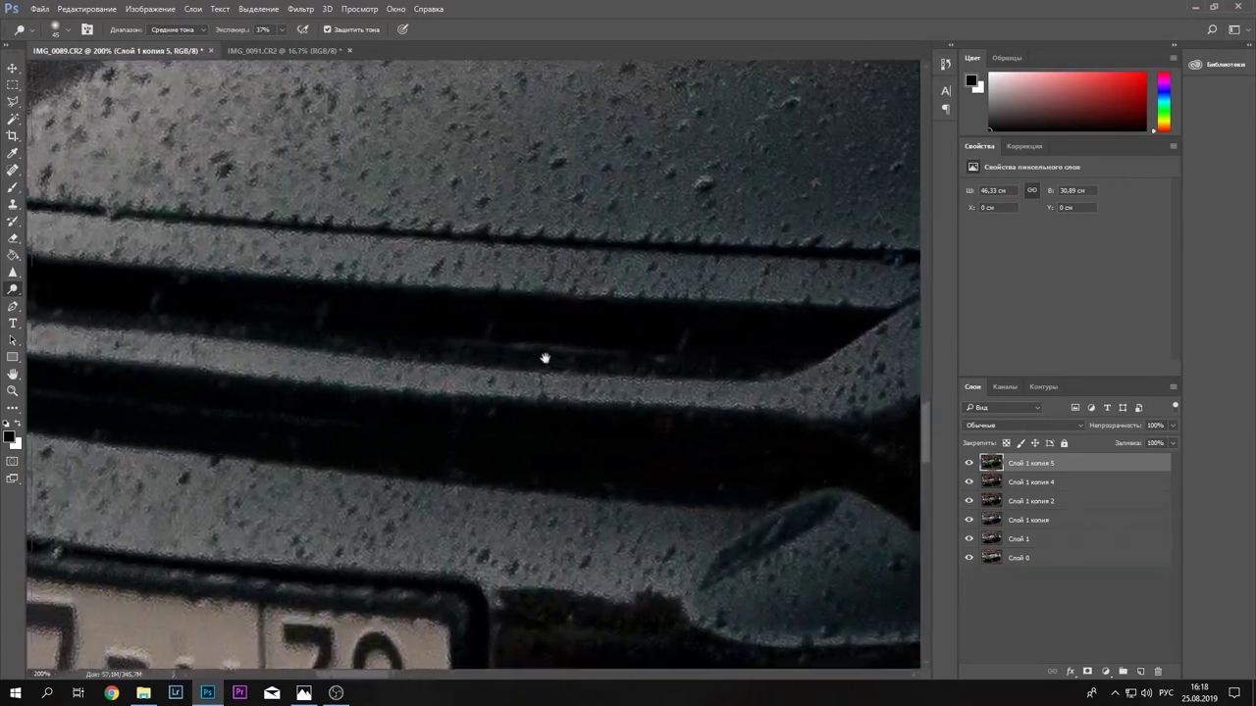
scroll(544, 358, left, 3)
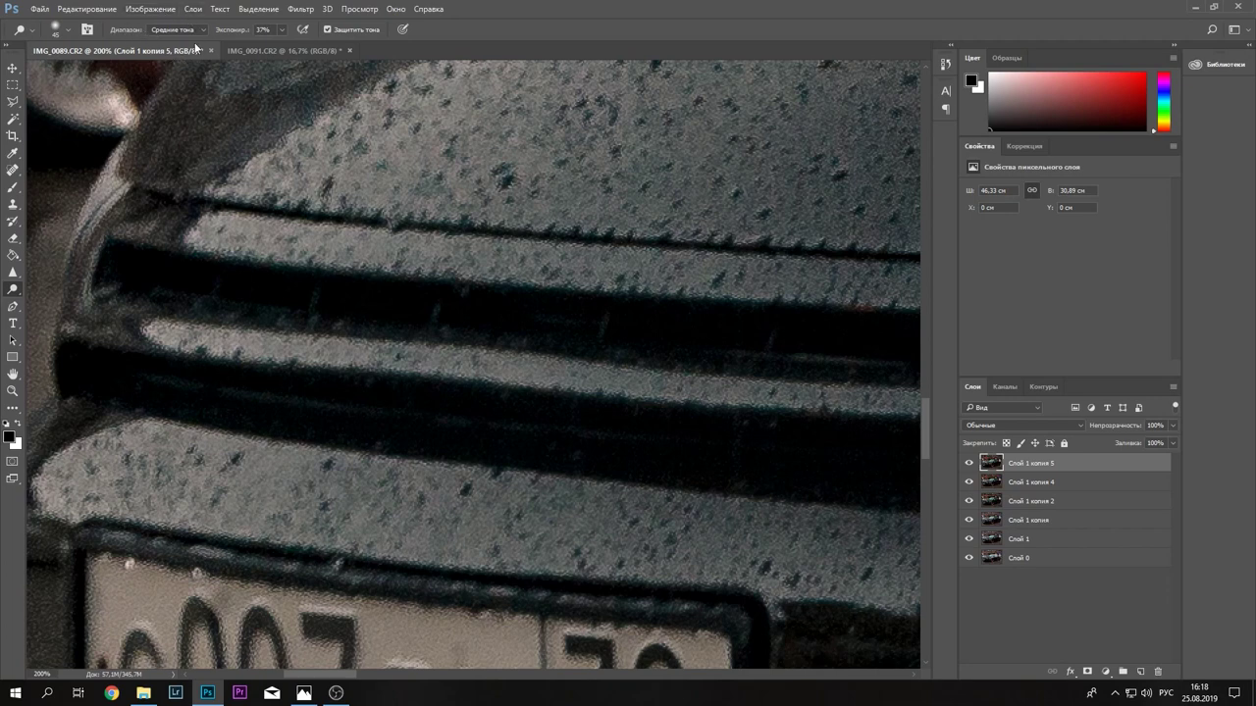
drag(292, 208, 417, 177)
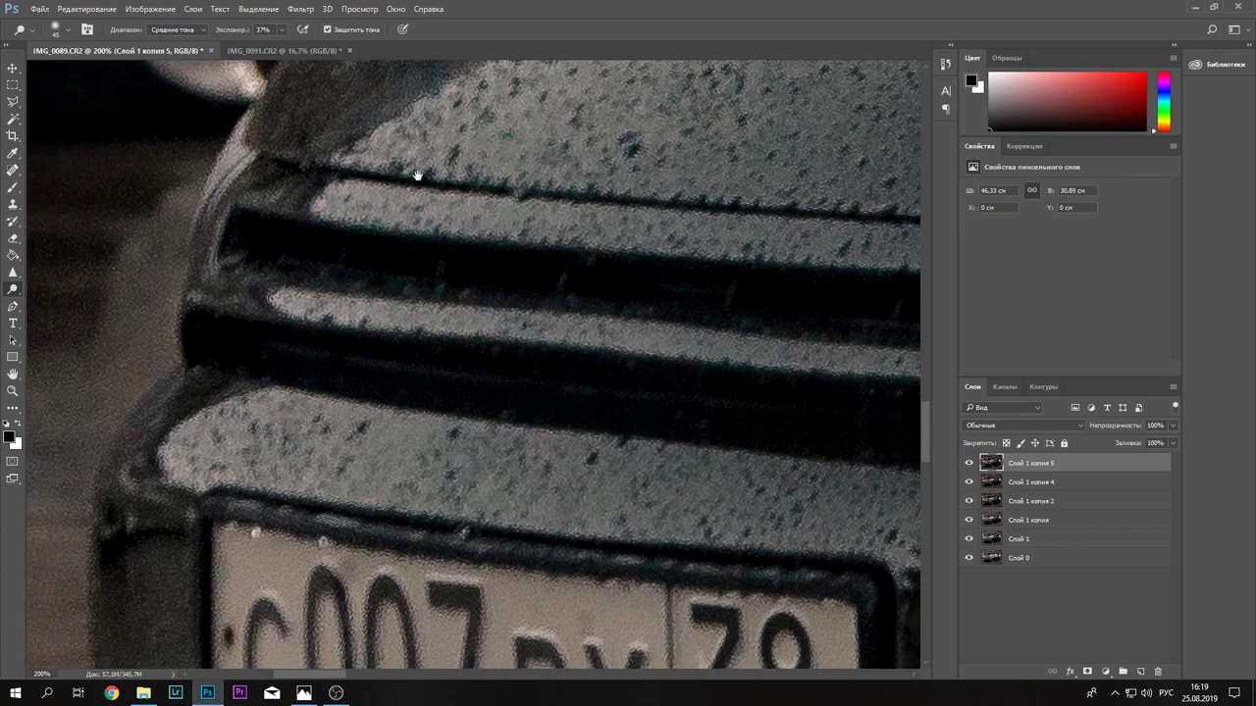
- Dodge the grille highlights with Shadows range at 43% exposure
mouse_move(302, 292)
mouse_down()
mouse_move(358, 290)
mouse_move(298, 296)
mouse_up()
mouse_move(298, 295)
mouse_down()
mouse_move(652, 338)
mouse_move(432, 309)
mouse_move(827, 342)
mouse_move(589, 338)
mouse_move(622, 360)
mouse_move(333, 323)
mouse_up()
scroll(815, 343, right, 5)
key(alt+shift+s)
scroll(765, 324, right, 5)
drag(281, 40, 286, 40)
mouse_move(549, 319)
mouse_down()
mouse_move(392, 294)
mouse_move(174, 308)
mouse_move(775, 368)
mouse_up()
scroll(295, 324, left, 3)
scroll(295, 324, left, 3)
- Switch the dodge range to Midtones and brighten across the grille stripes
click(201, 30)
scroll(491, 353, up, 3)
drag(451, 363, 874, 383)
scroll(491, 392, right, 3)
drag(549, 412, 373, 471)
drag(333, 355, 432, 69)
mouse_move(98, 432)
mouse_down()
mouse_move(324, 422)
mouse_move(618, 471)
mouse_move(736, 461)
mouse_move(211, 432)
mouse_move(59, 462)
mouse_up()
scroll(736, 461, right, 5)
scroll(471, 373, right, 5)
- Dodge the grille, headlight and hood in Shadows range, then fit the whole car in view
key(alt+shift+s)
drag(255, 491, 420, 457)
drag(206, 520, 438, 546)
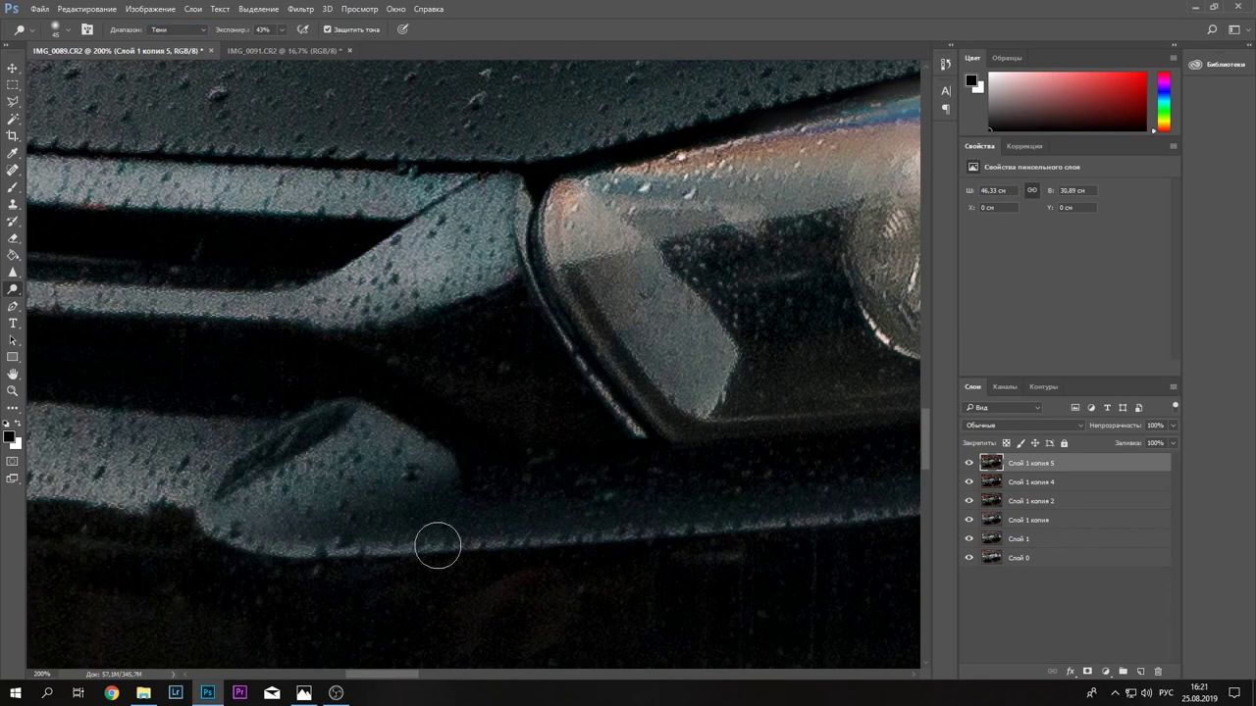
scroll(438, 545, right, 5)
drag(211, 545, 559, 520)
scroll(589, 471, right, 5)
scroll(519, 441, right, 5)
drag(490, 448, 657, 328)
scroll(491, 392, up, 5)
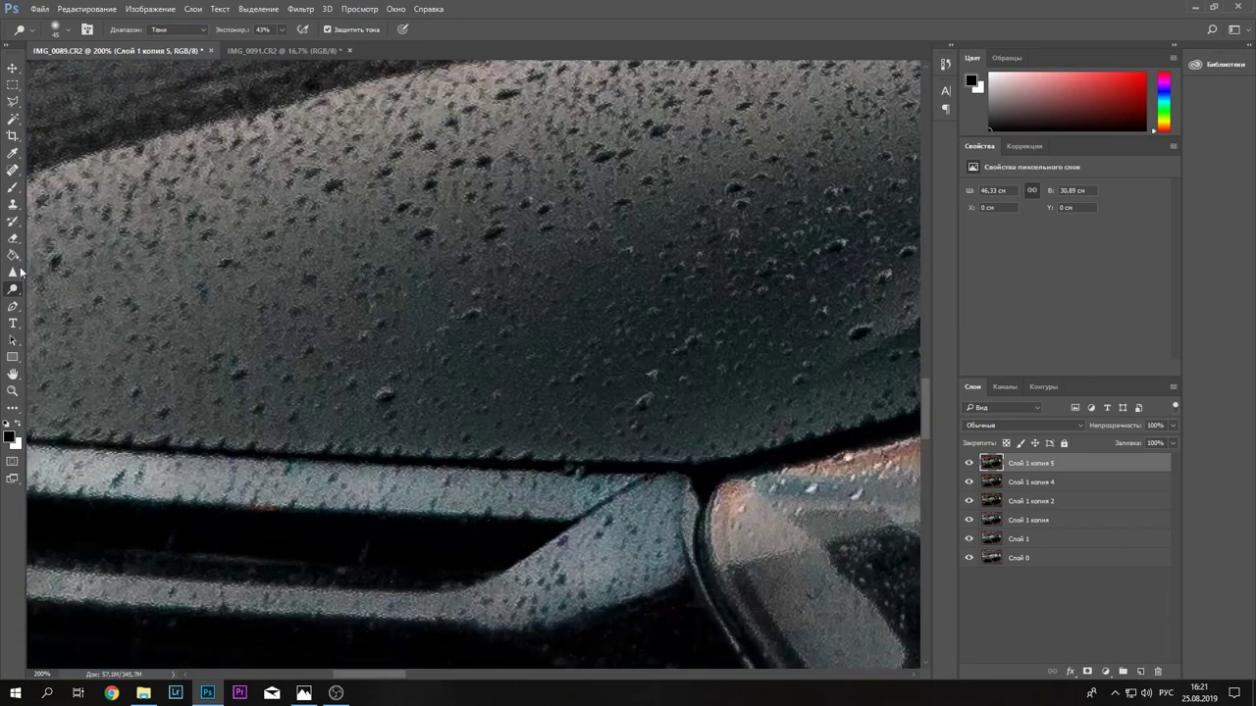
key(z)
key(ctrl+0)
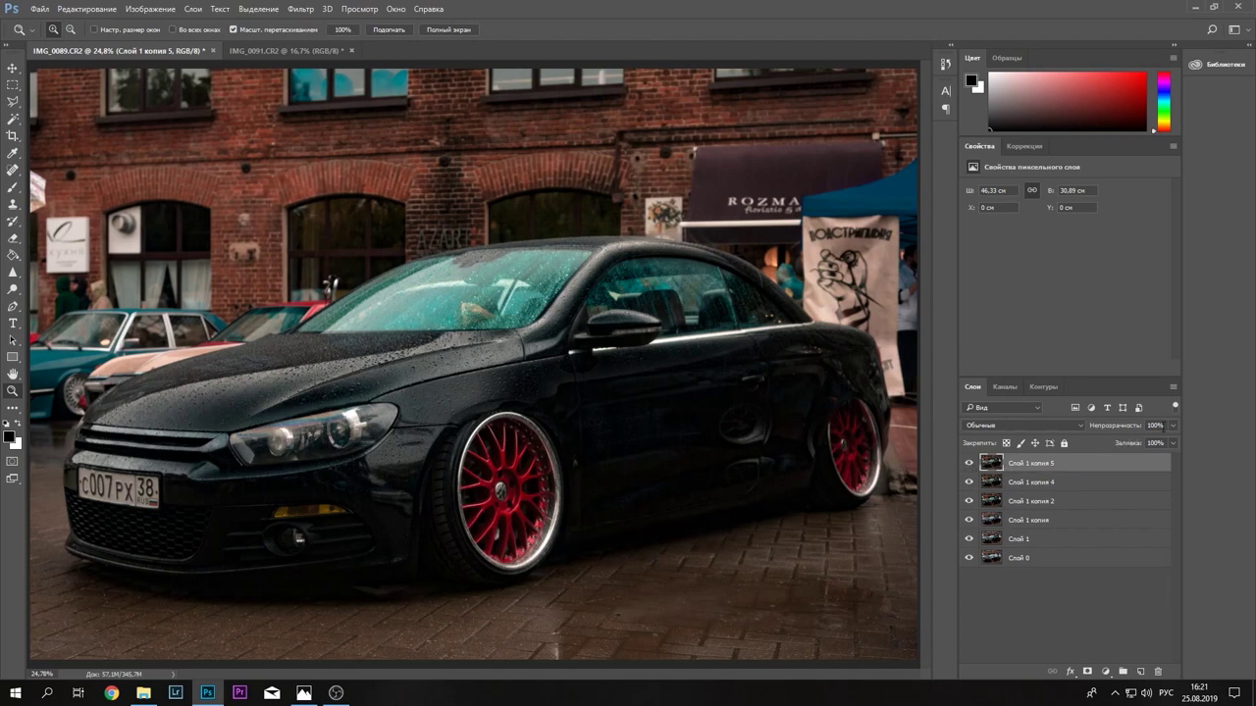
- Set the dodged layer to 65% opacity and toggle it to compare grille and headlight
drag(1170, 438, 1138, 443)
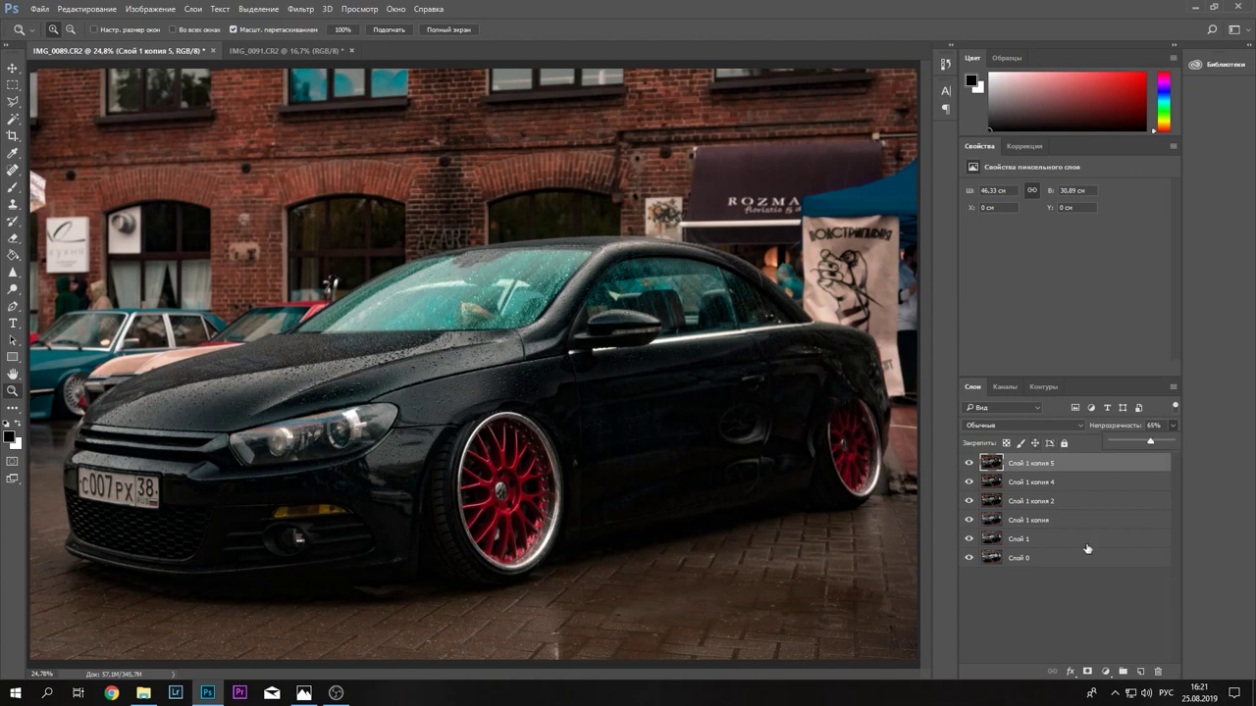
click(1069, 610)
click(969, 463)
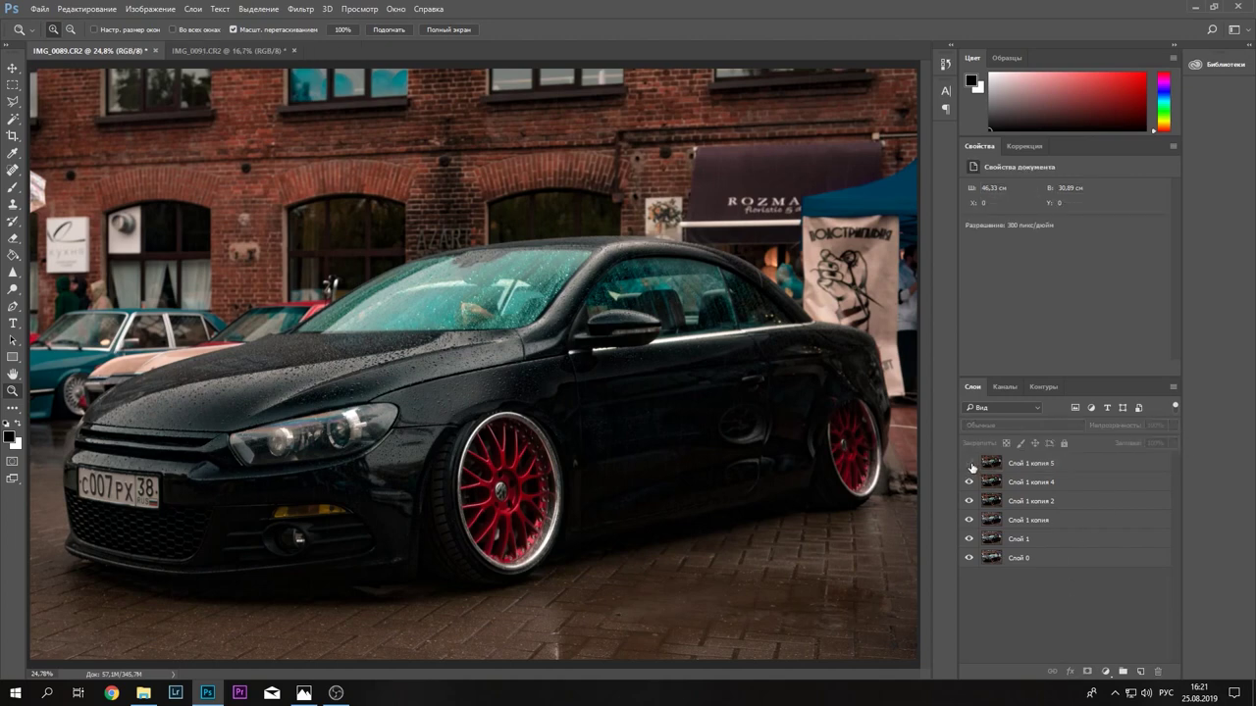
click(969, 463)
click(969, 463)
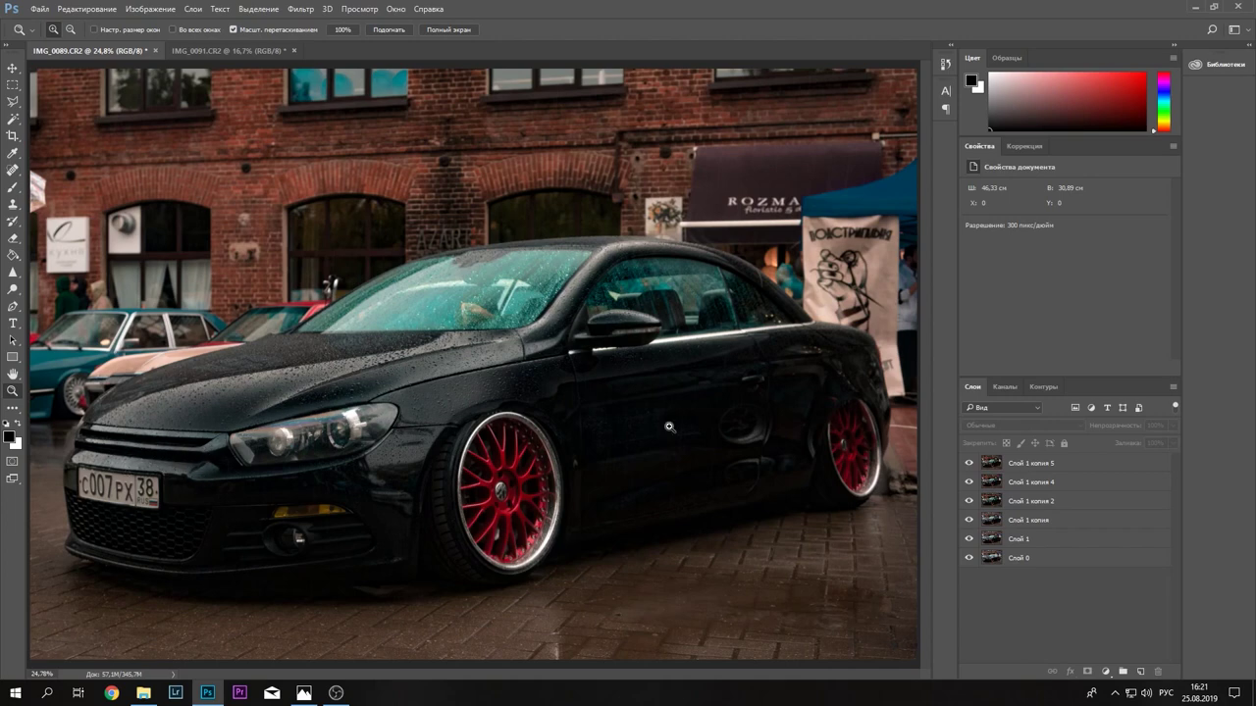
click(972, 464)
click(968, 463)
click(13, 288)
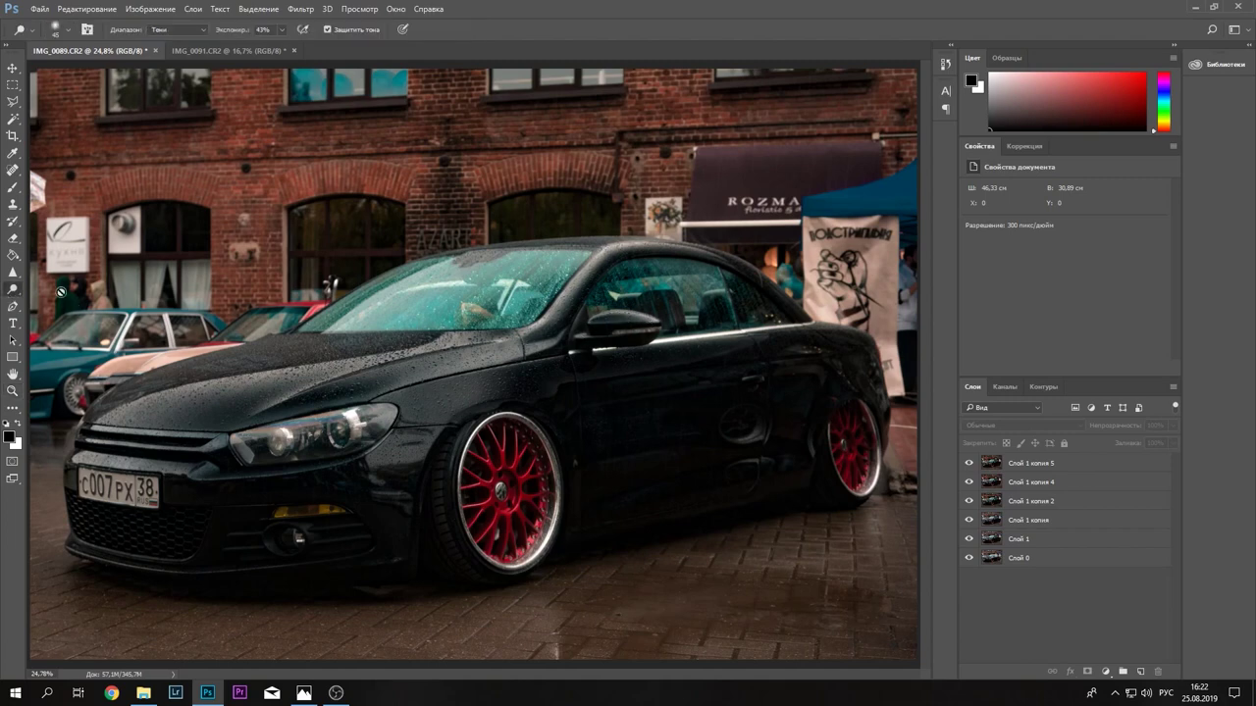
click(1045, 461)
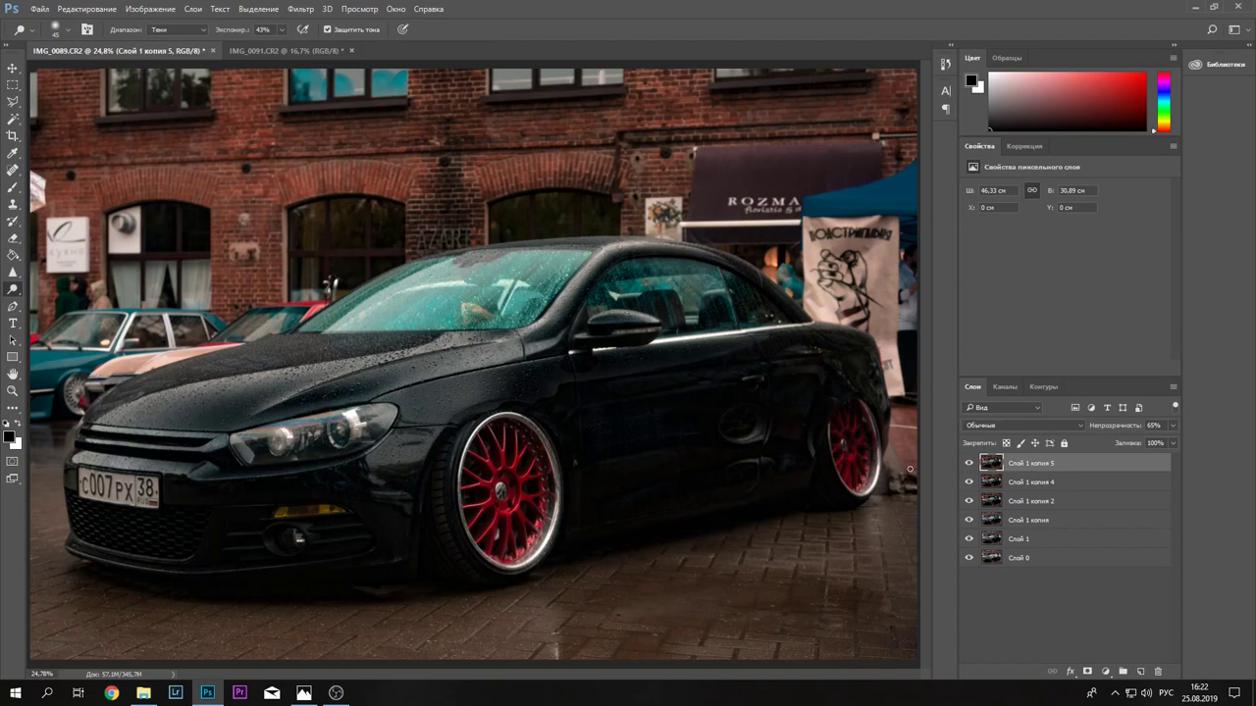
- Zoom to the side mirror and lower the toning tool's exposure, with Shadows range
key(ctrl+plus)
key(ctrl+plus)
key(ctrl+plus)
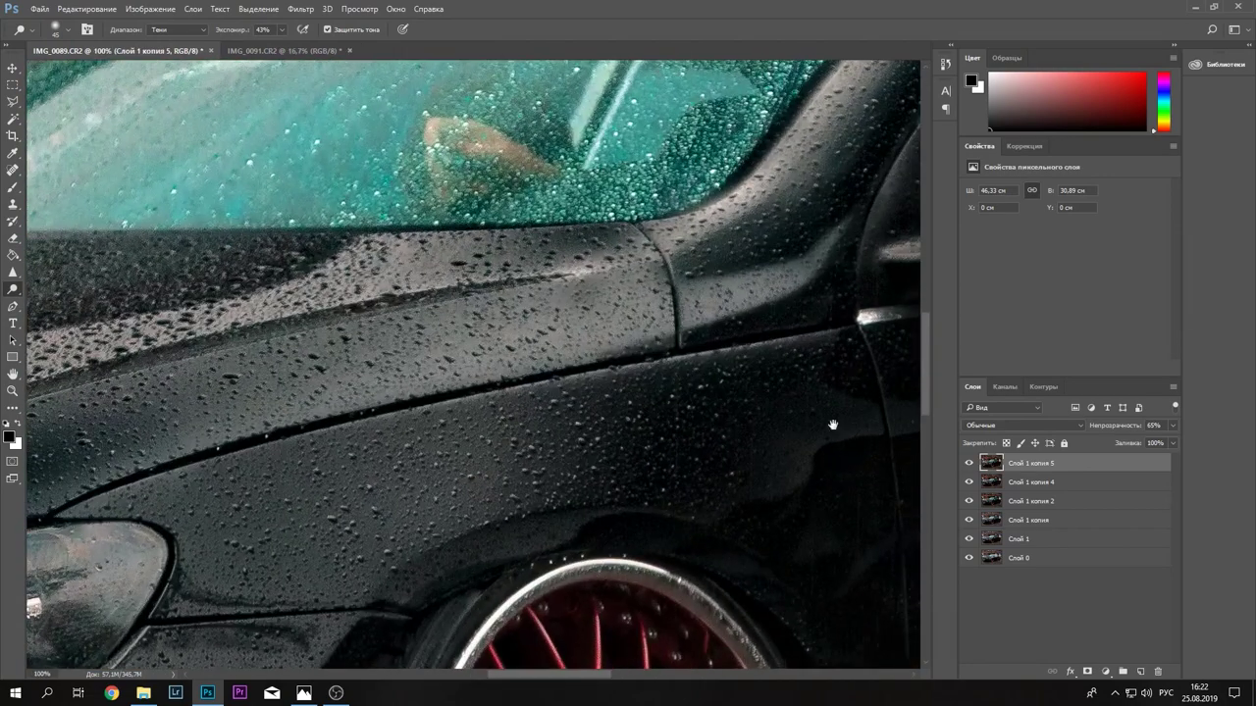
drag(832, 420, 589, 434)
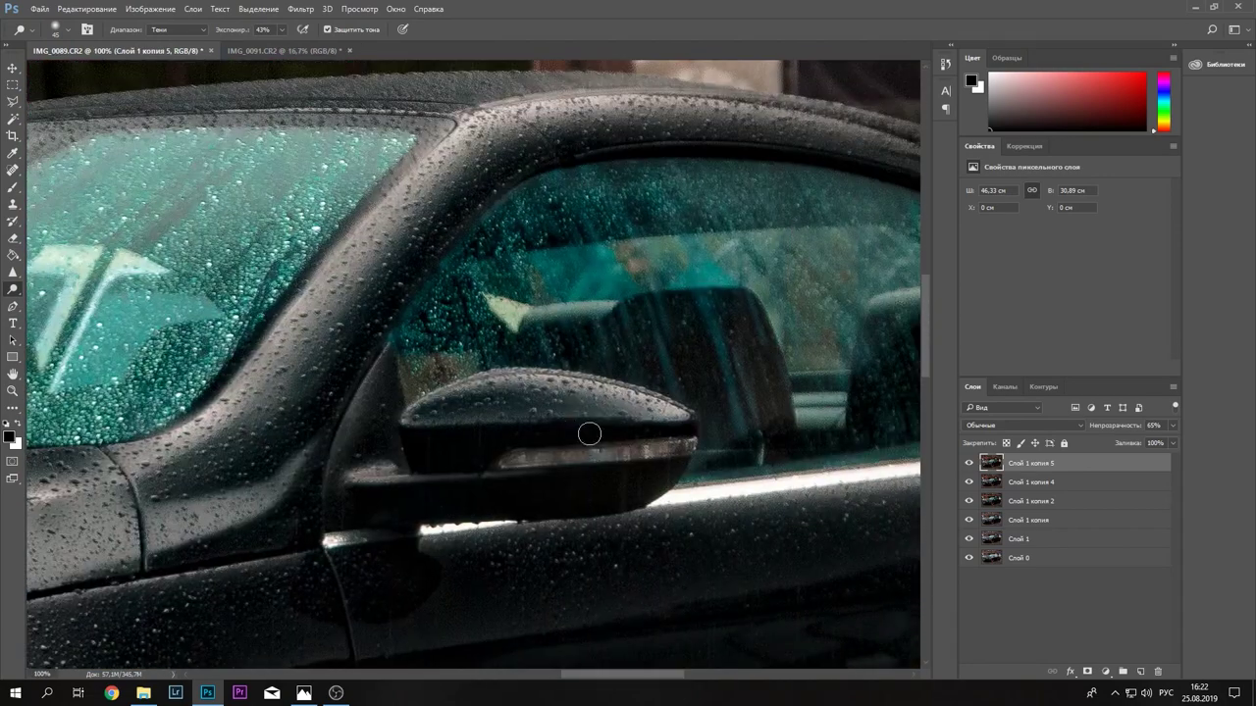
click(176, 29)
click(175, 57)
click(282, 30)
drag(282, 49, 269, 49)
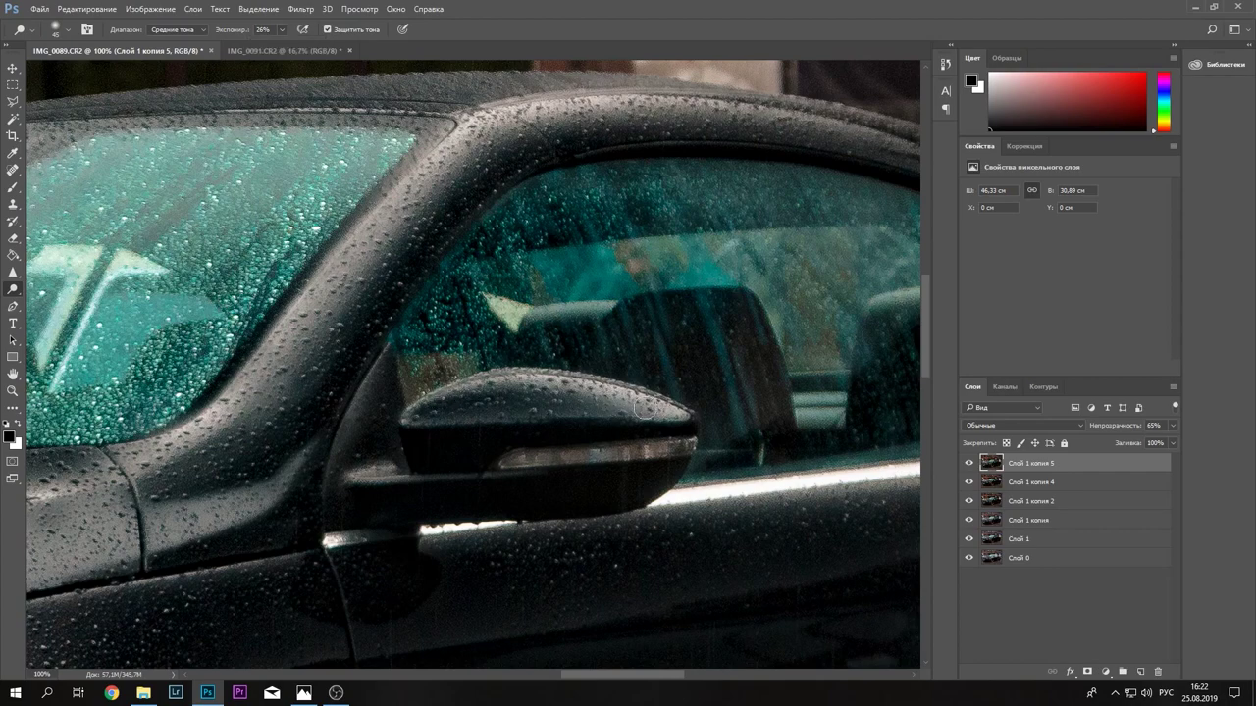
key(alt+shift+s)
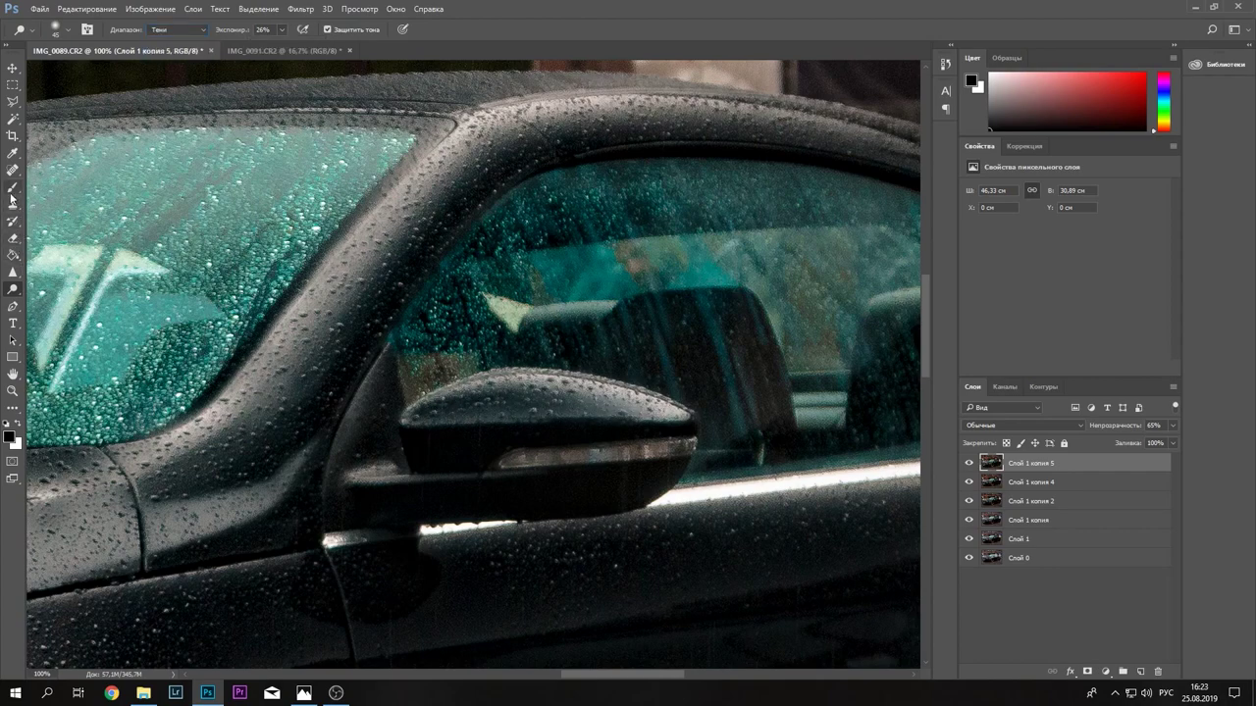
- Softly darken the side mirror with a low-opacity, low-flow brush, then set 50% opacity and 30% flow
click(12, 188)
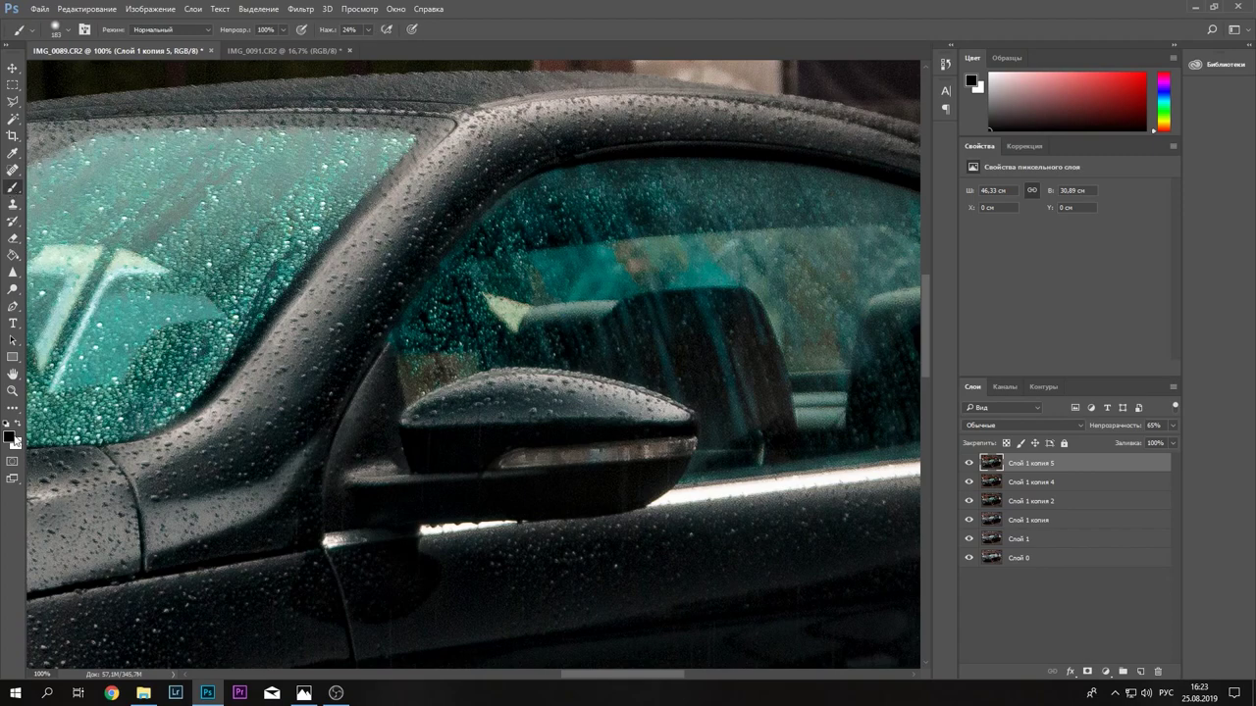
click(284, 30)
drag(282, 49, 244, 49)
click(368, 31)
drag(369, 45, 362, 45)
click(69, 30)
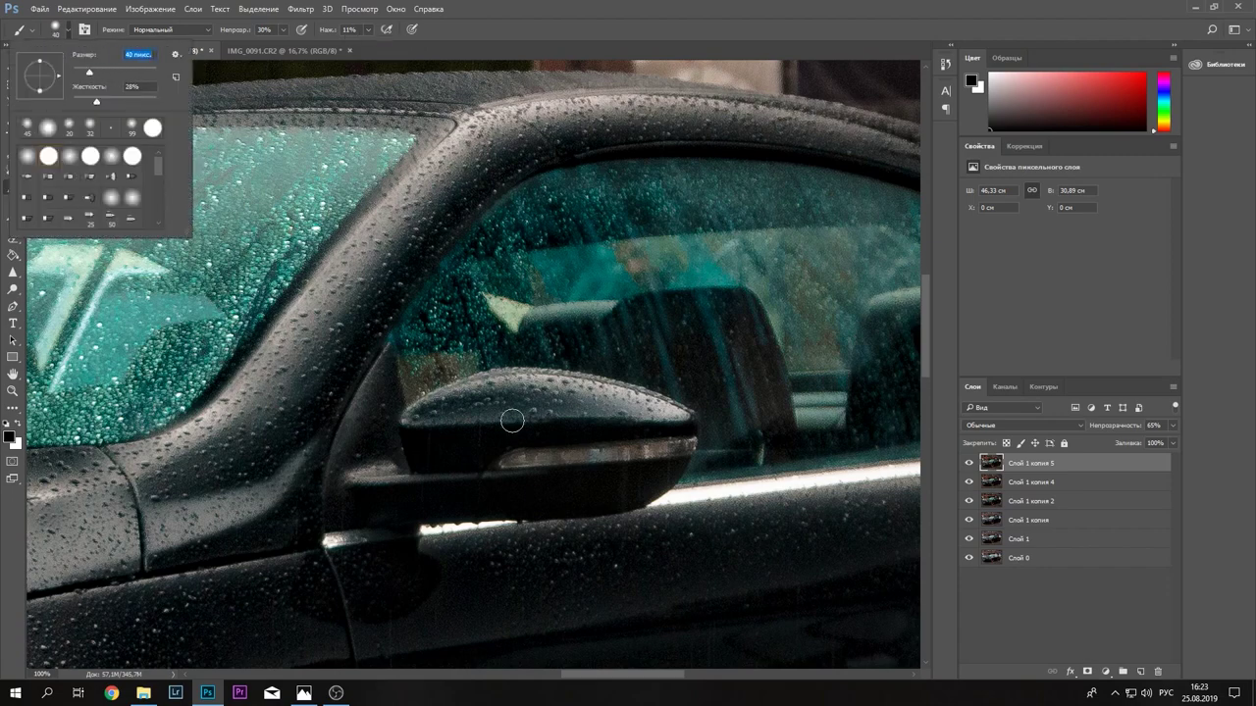
click(424, 437)
drag(458, 434, 517, 435)
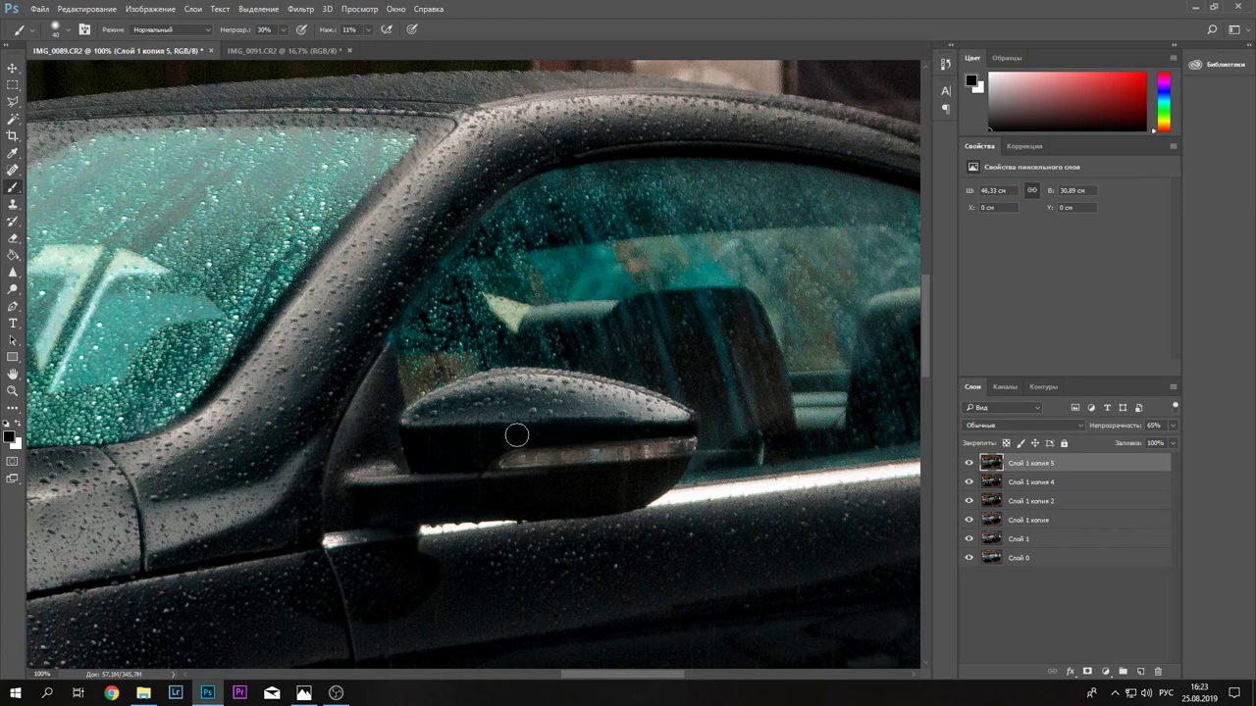
key(5)
key(shift+3)
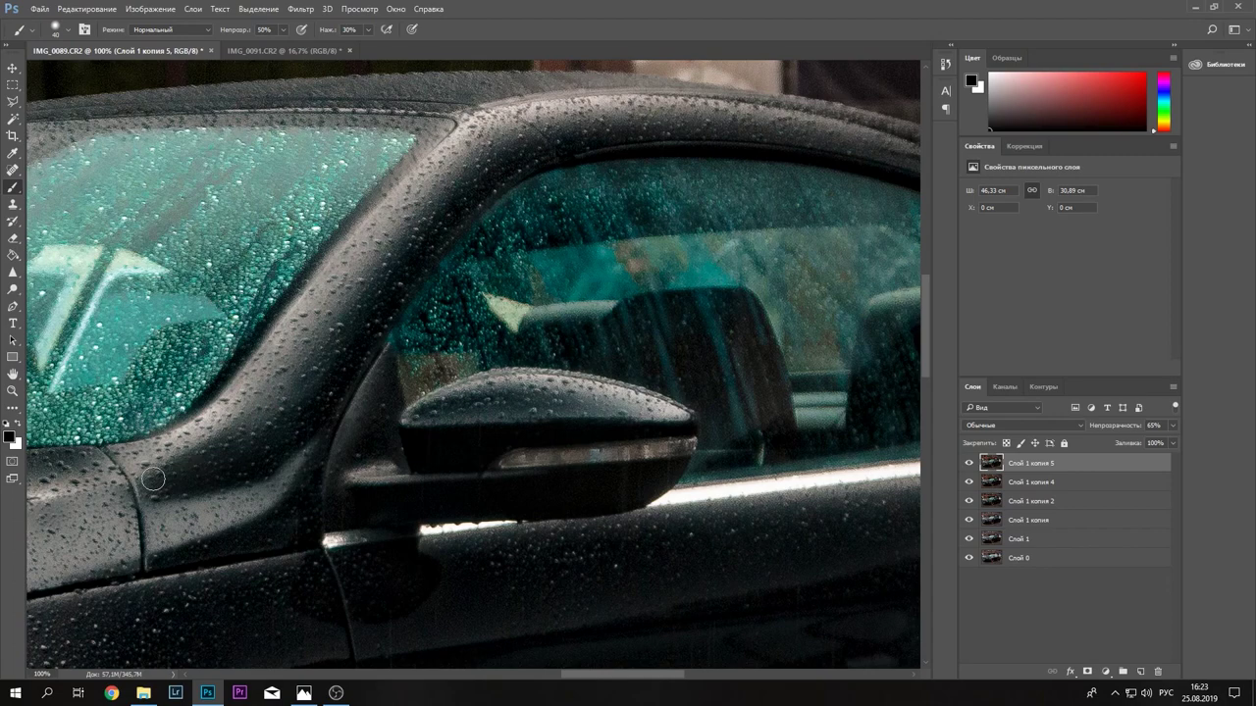
- Toggle the top retouch layer to compare, then fit the whole photo in view
click(970, 463)
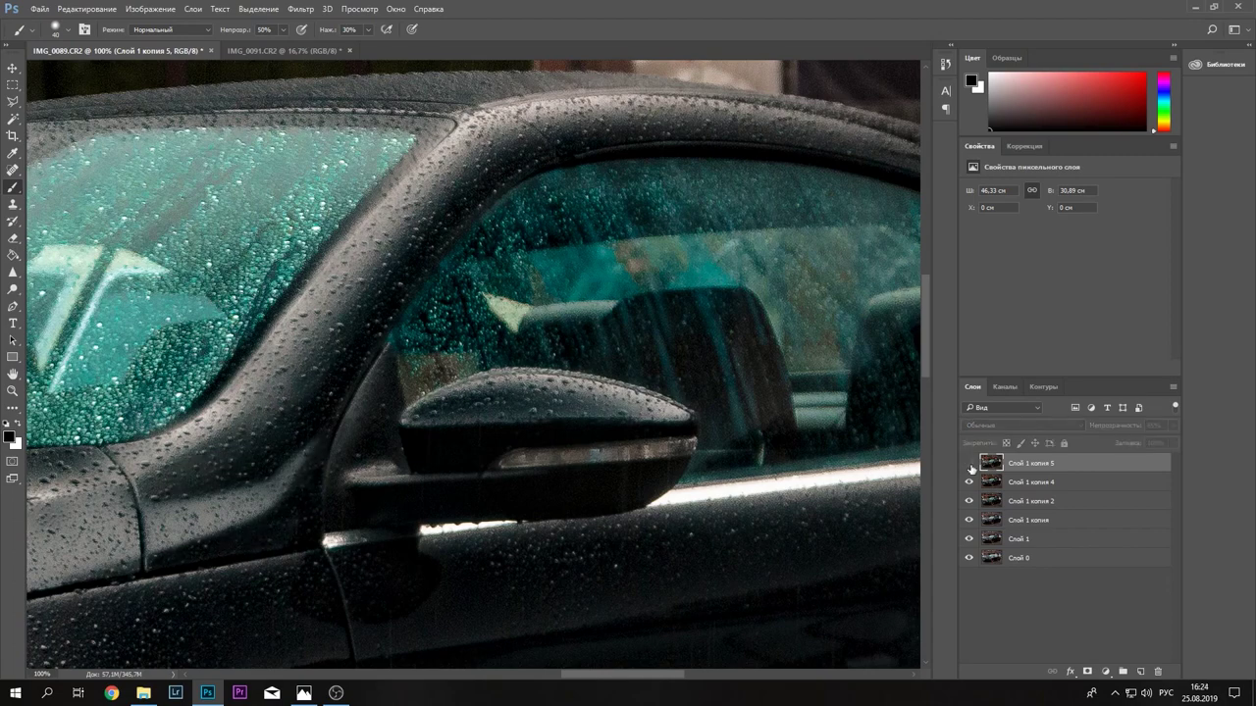
key(z)
key(ctrl+0)
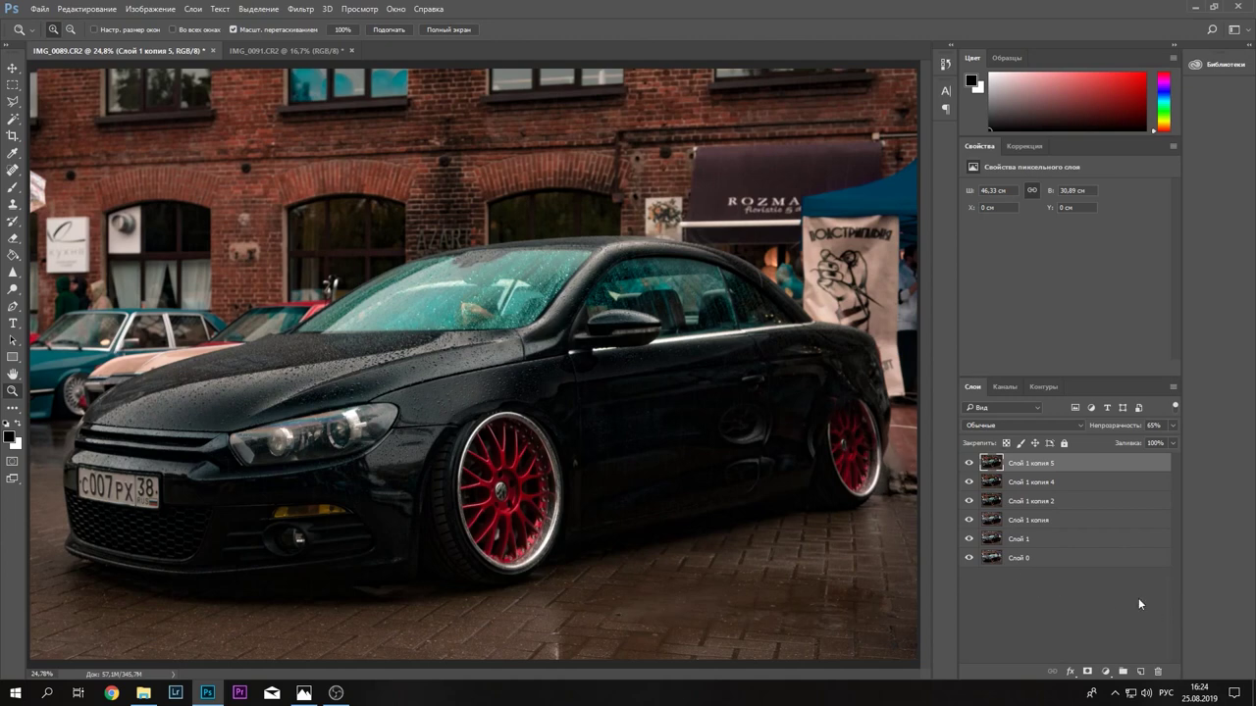
click(1105, 673)
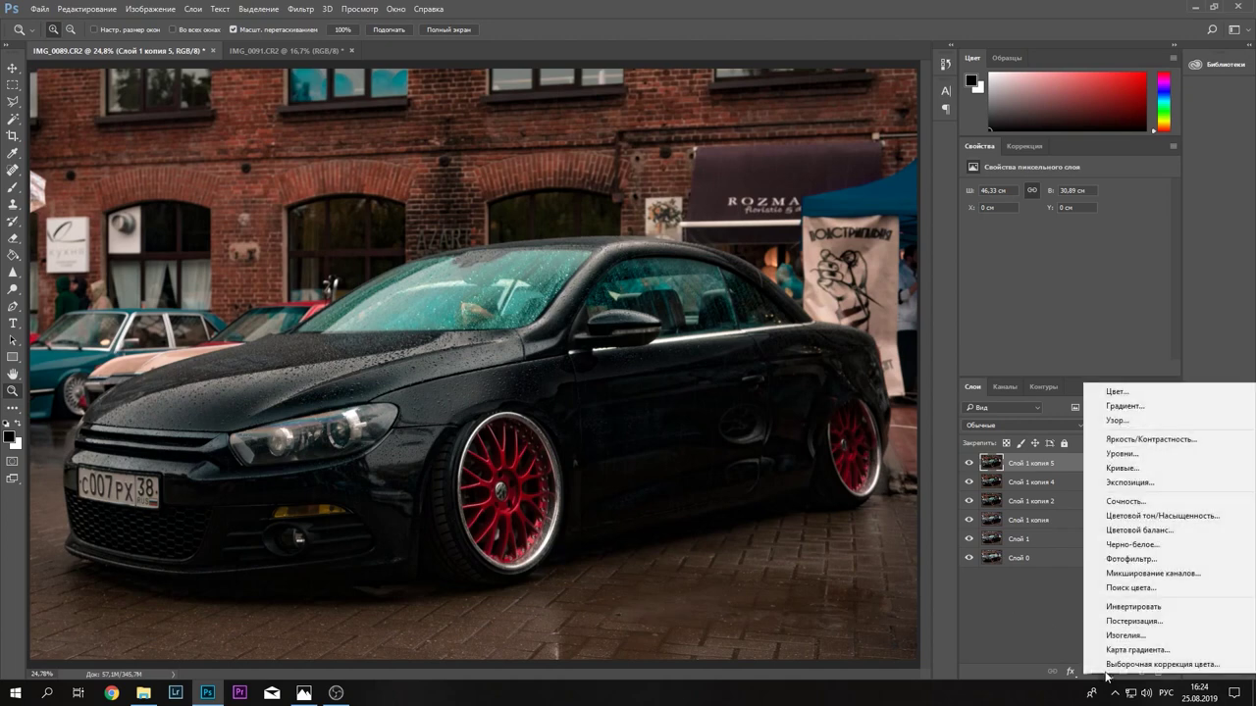
click(1114, 590)
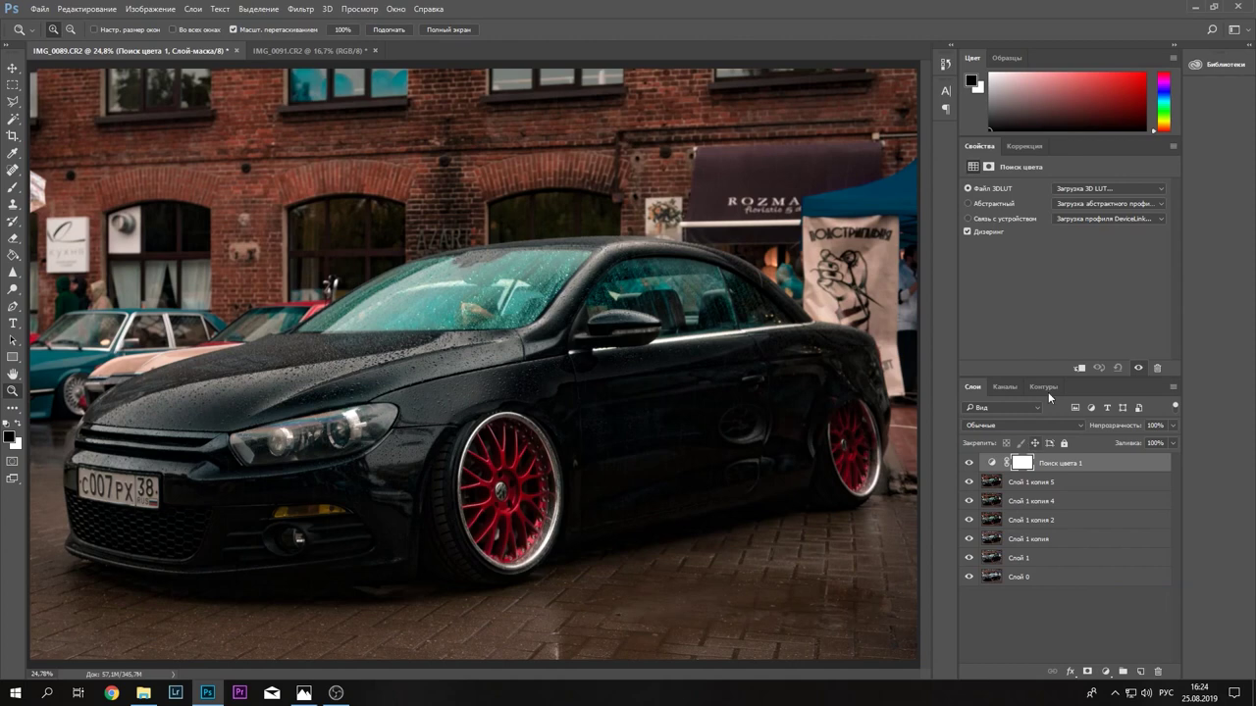
click(1121, 190)
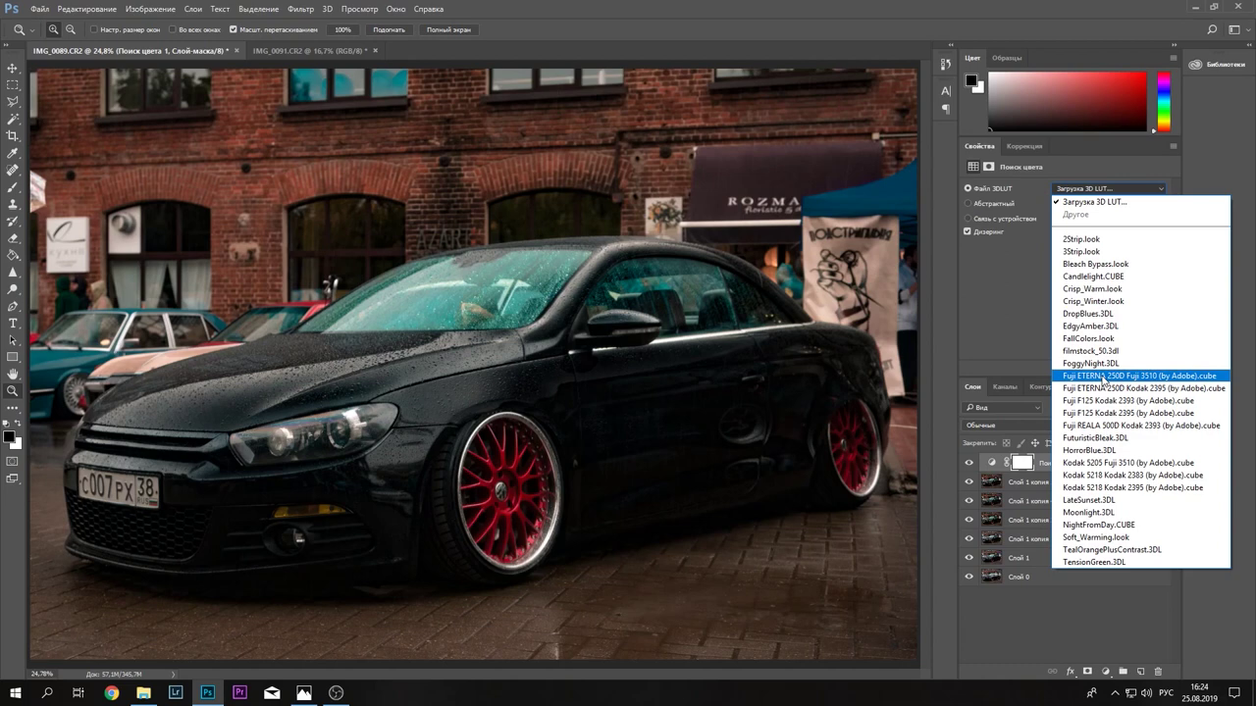
click(1102, 377)
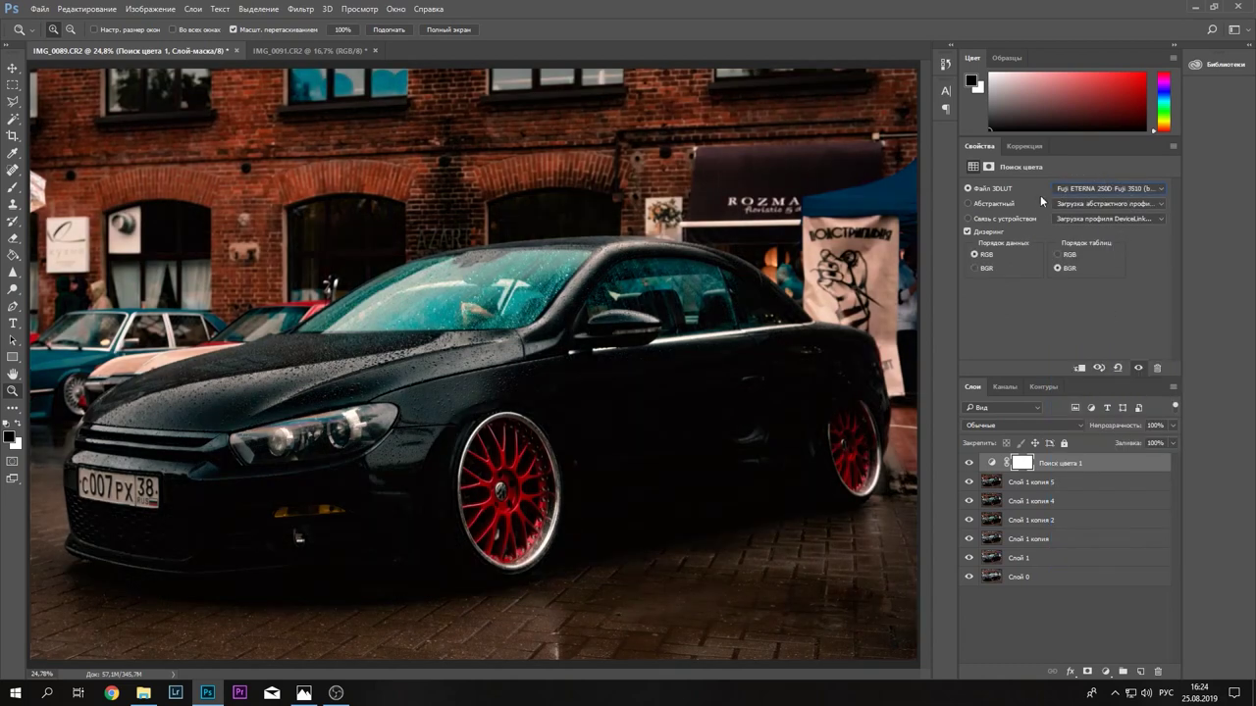
click(1067, 426)
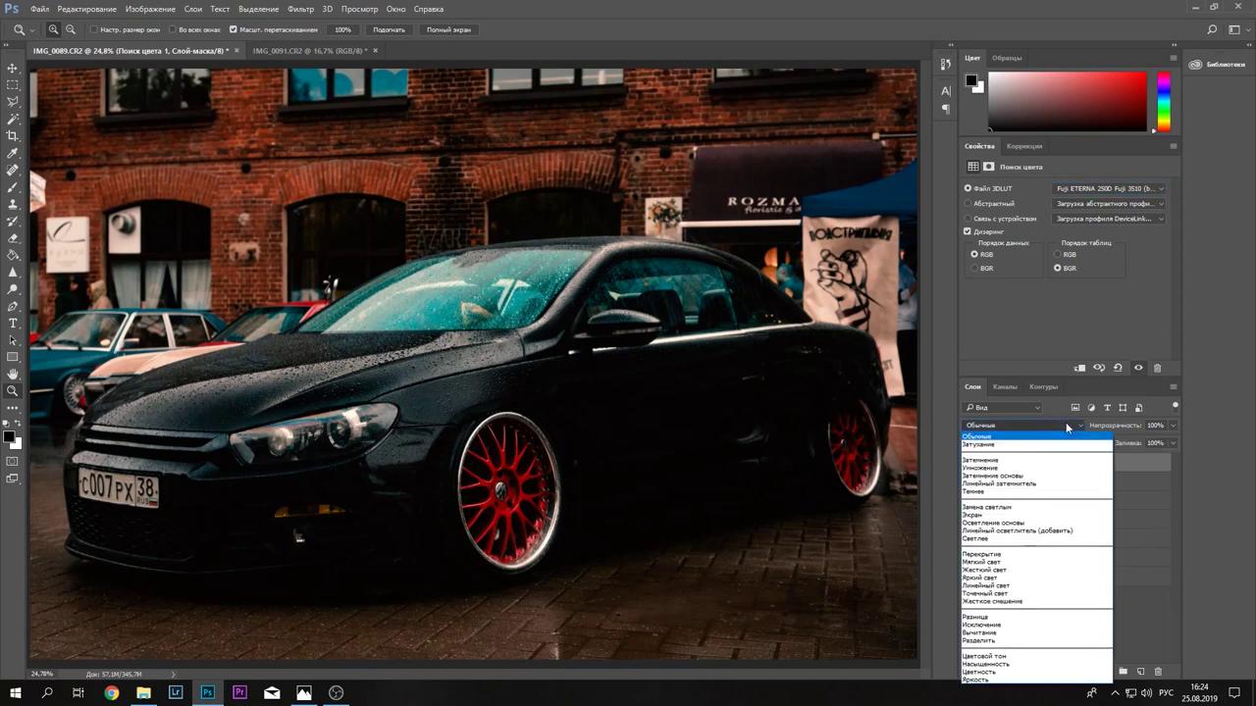
click(997, 672)
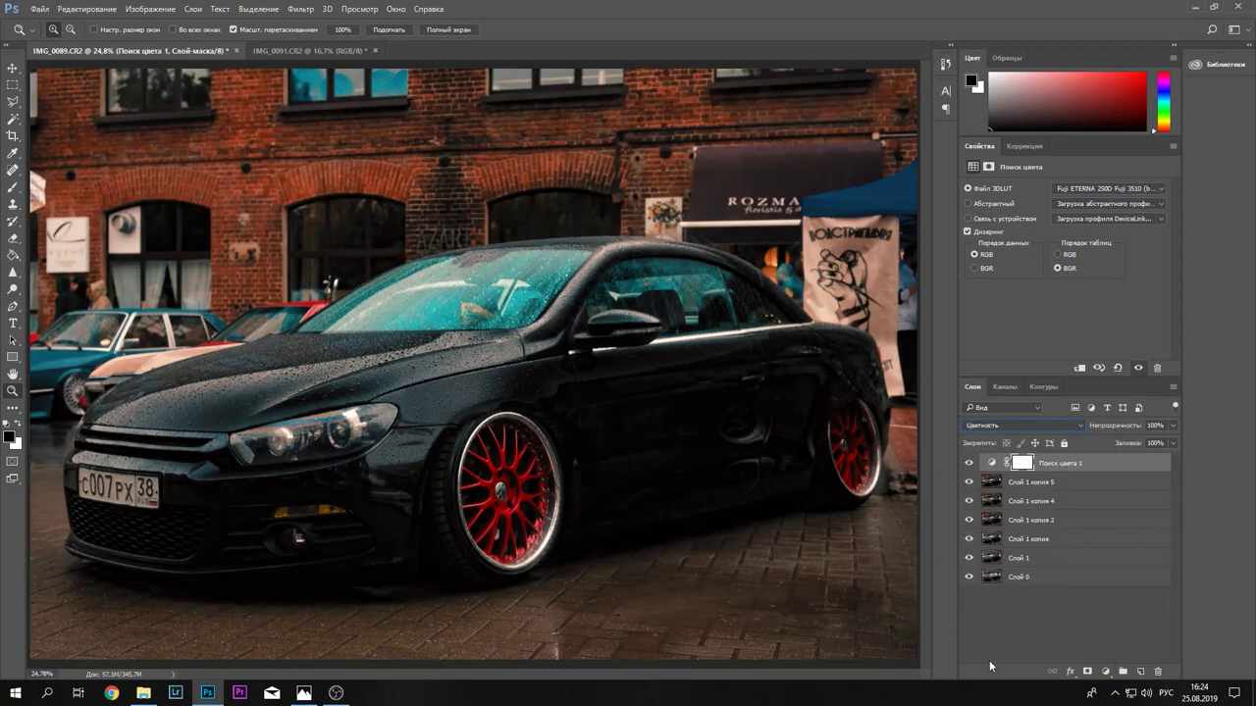
click(971, 464)
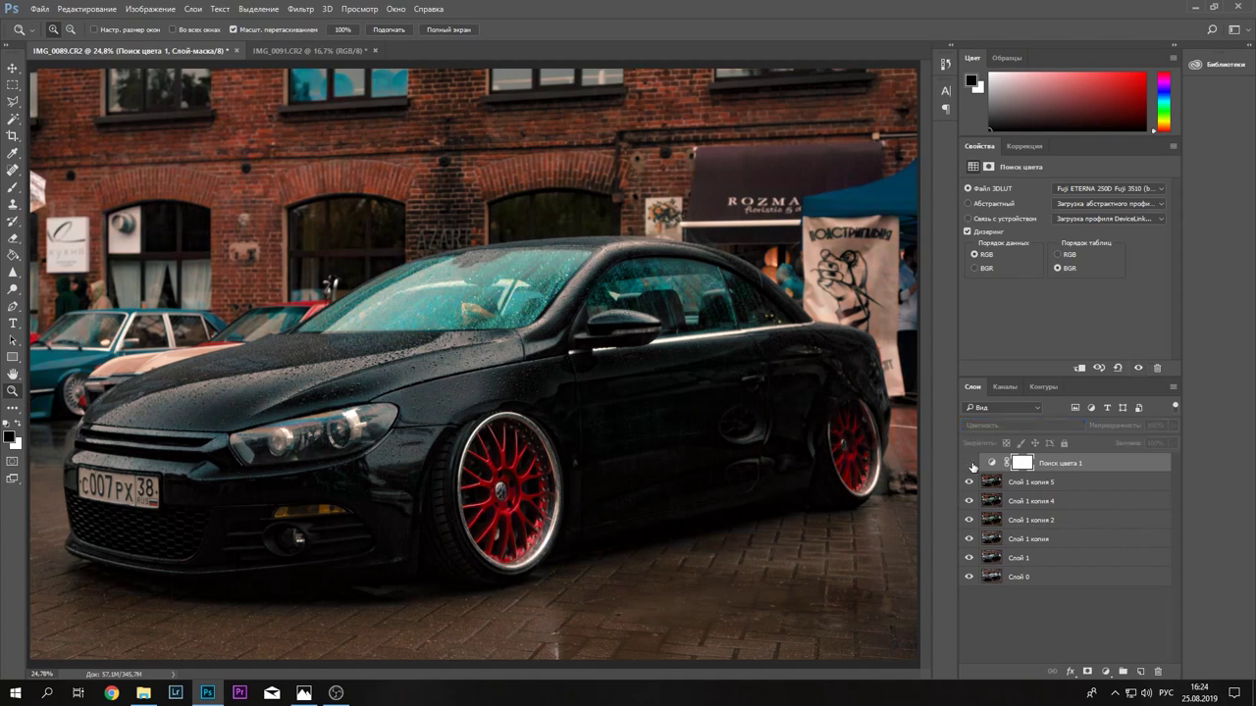
click(971, 464)
click(970, 463)
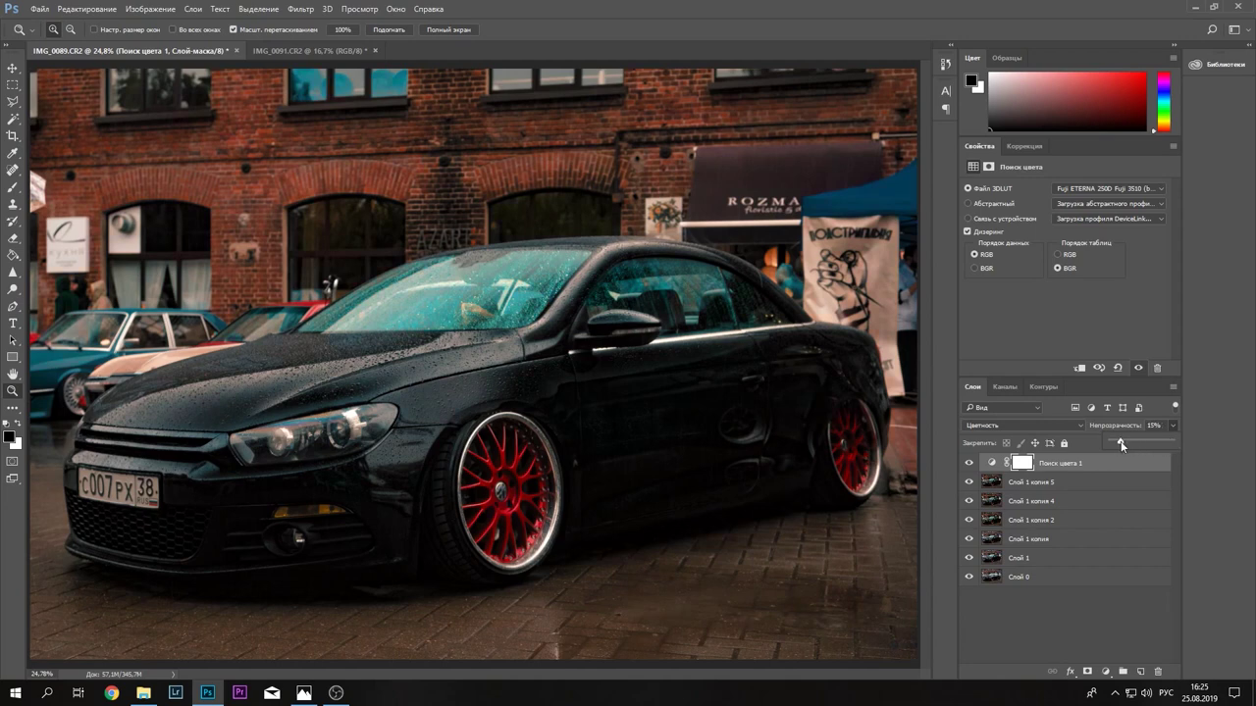
click(970, 463)
click(970, 463)
click(992, 467)
key(Delete)
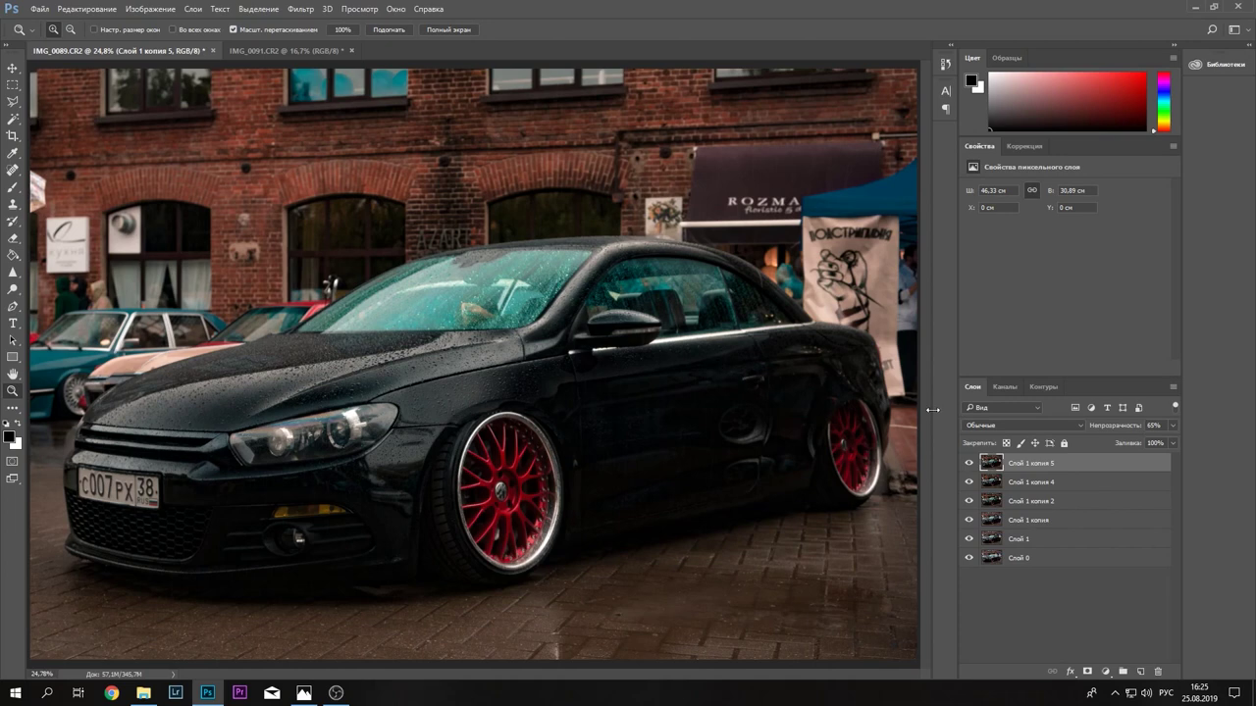
- Export the photo as a JPG into the readytogo folder
click(39, 10)
mouse_move(68, 197)
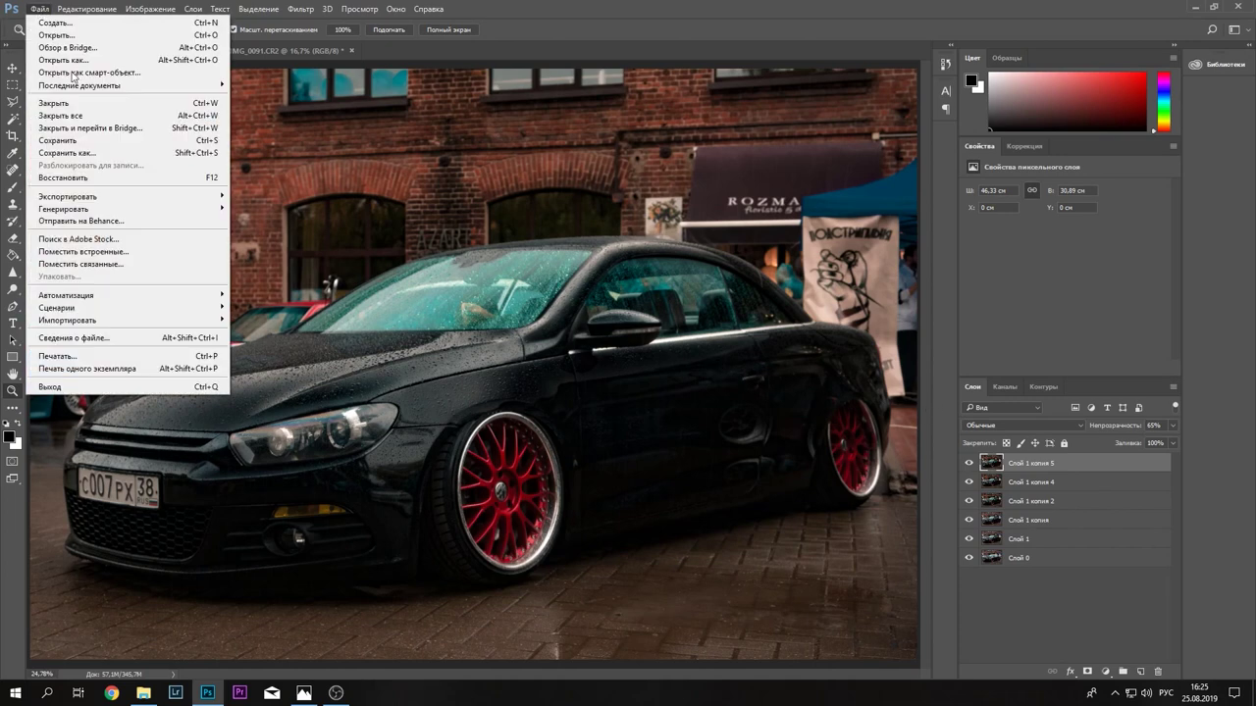
click(260, 208)
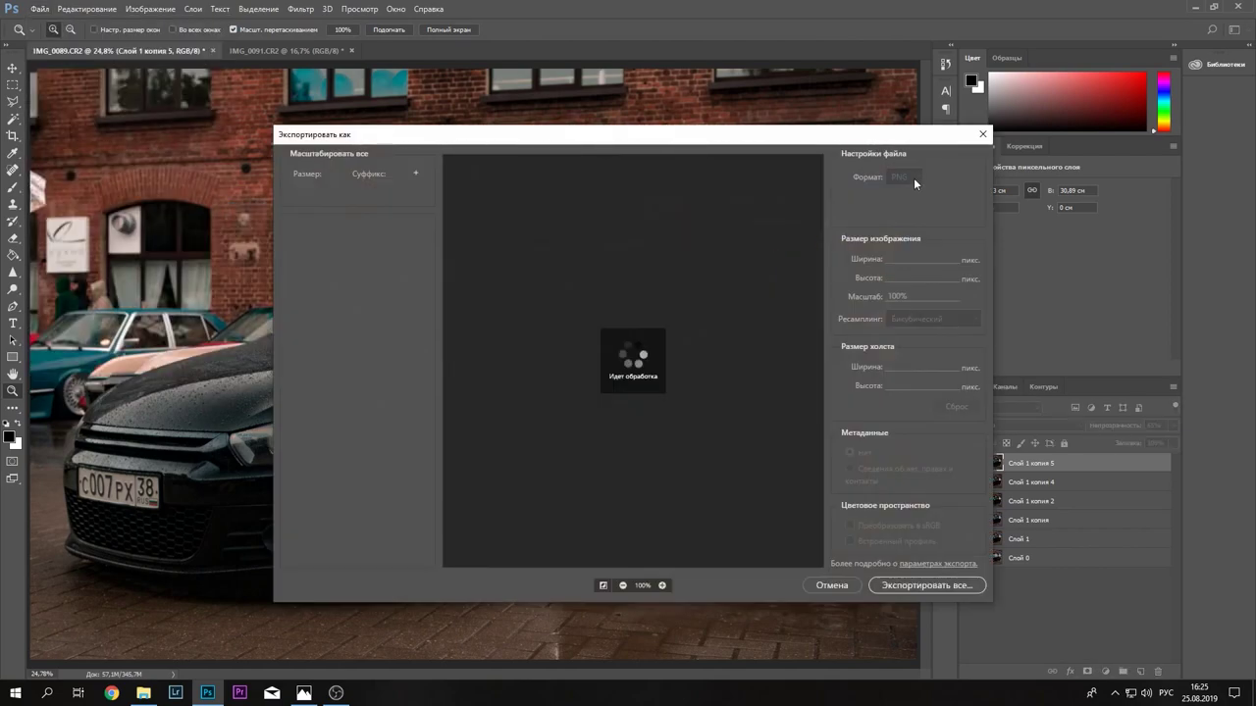
click(913, 176)
click(908, 203)
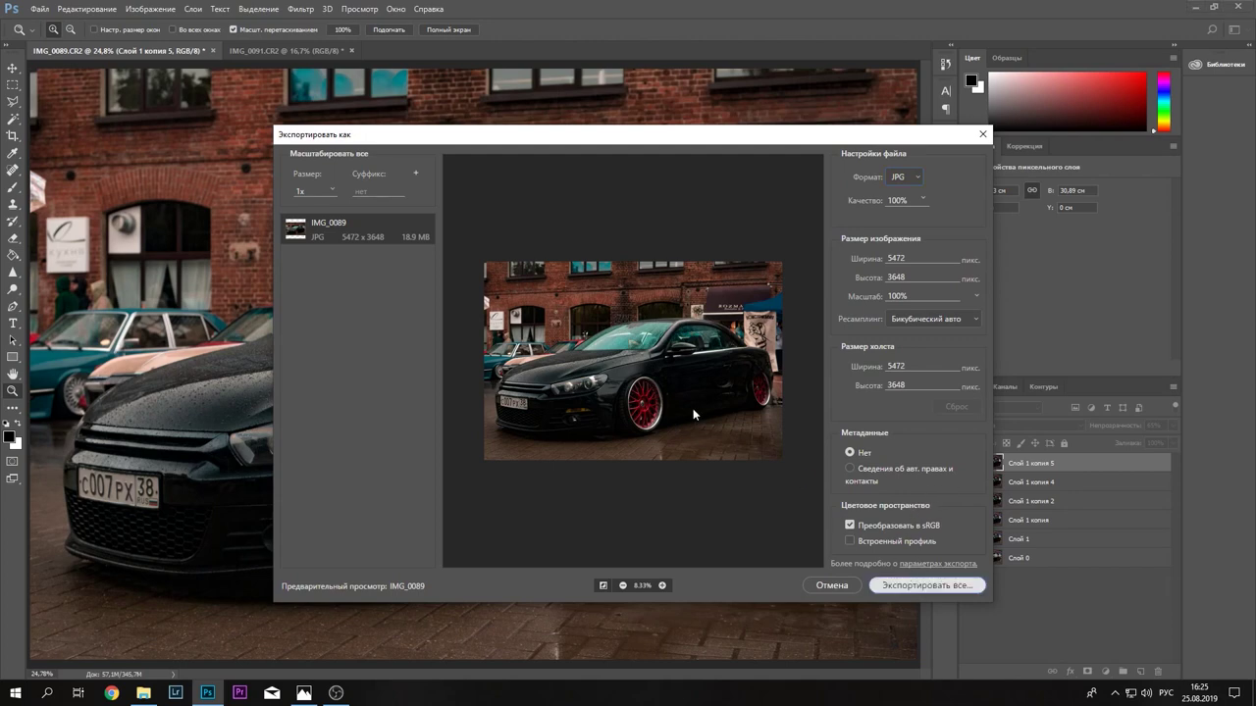
double_click(437, 265)
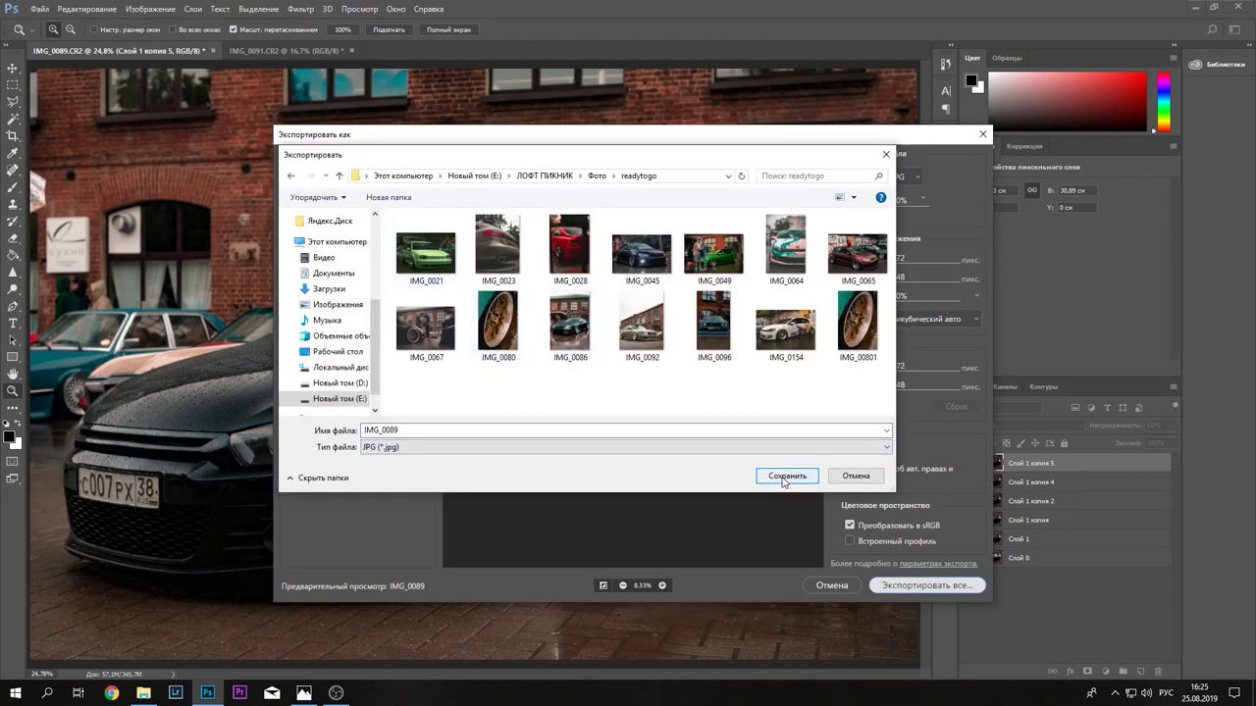
click(782, 478)
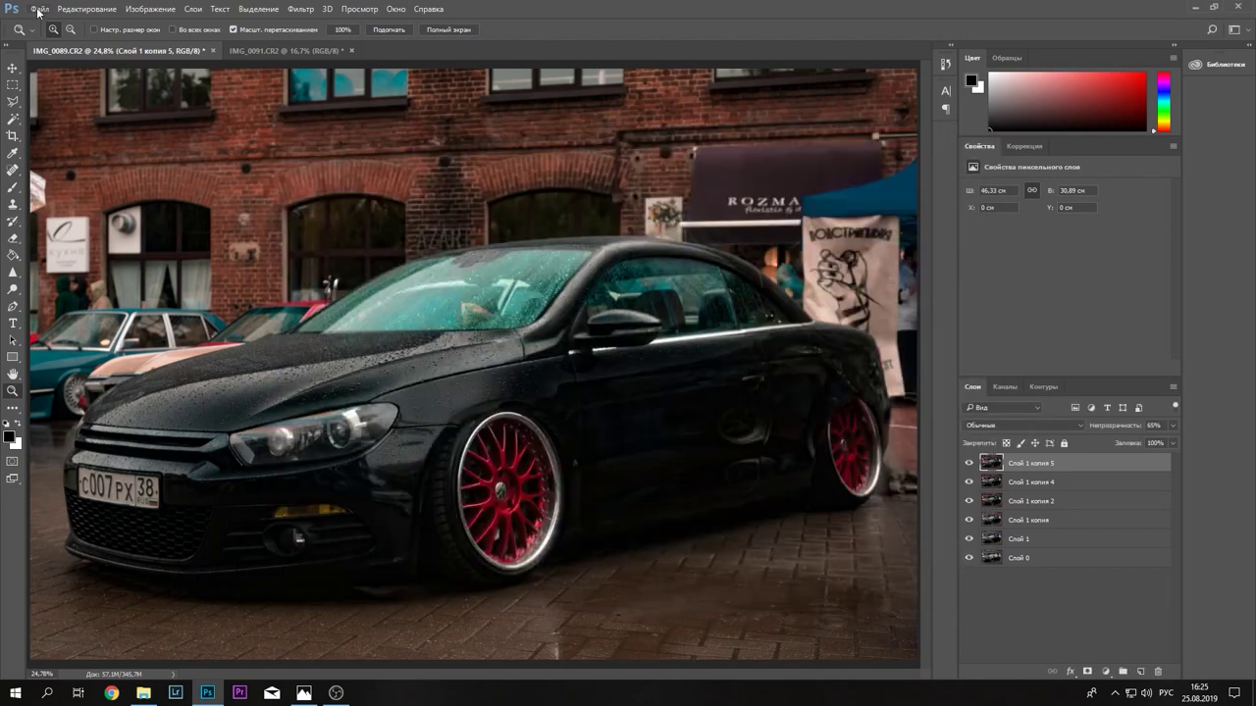
- Save the layered document as IMG_0089.psd in the readytogo folder
click(40, 10)
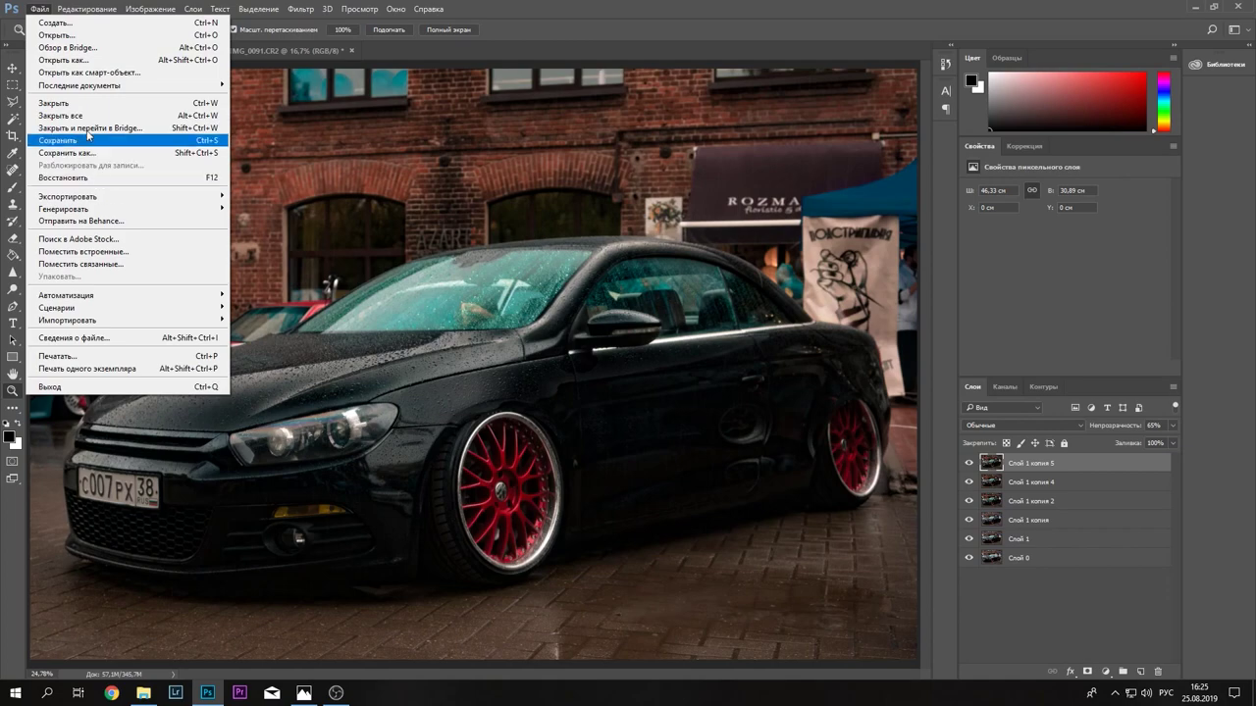
click(92, 152)
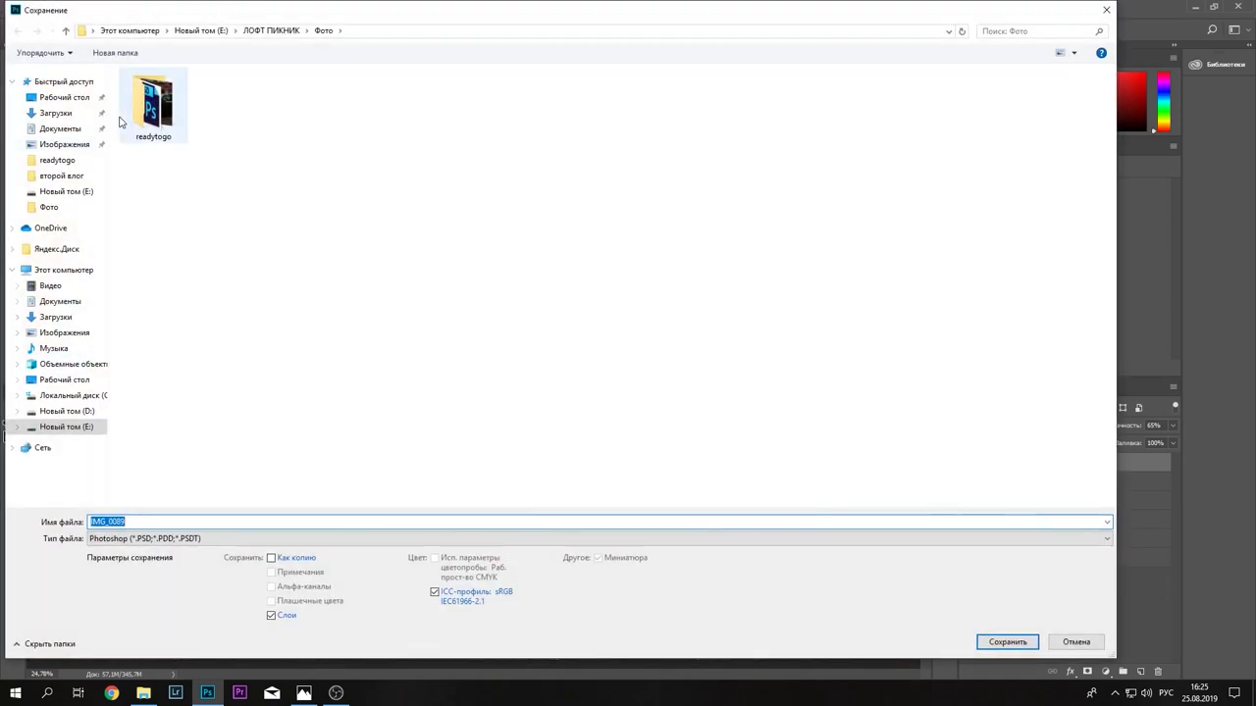
double_click(125, 120)
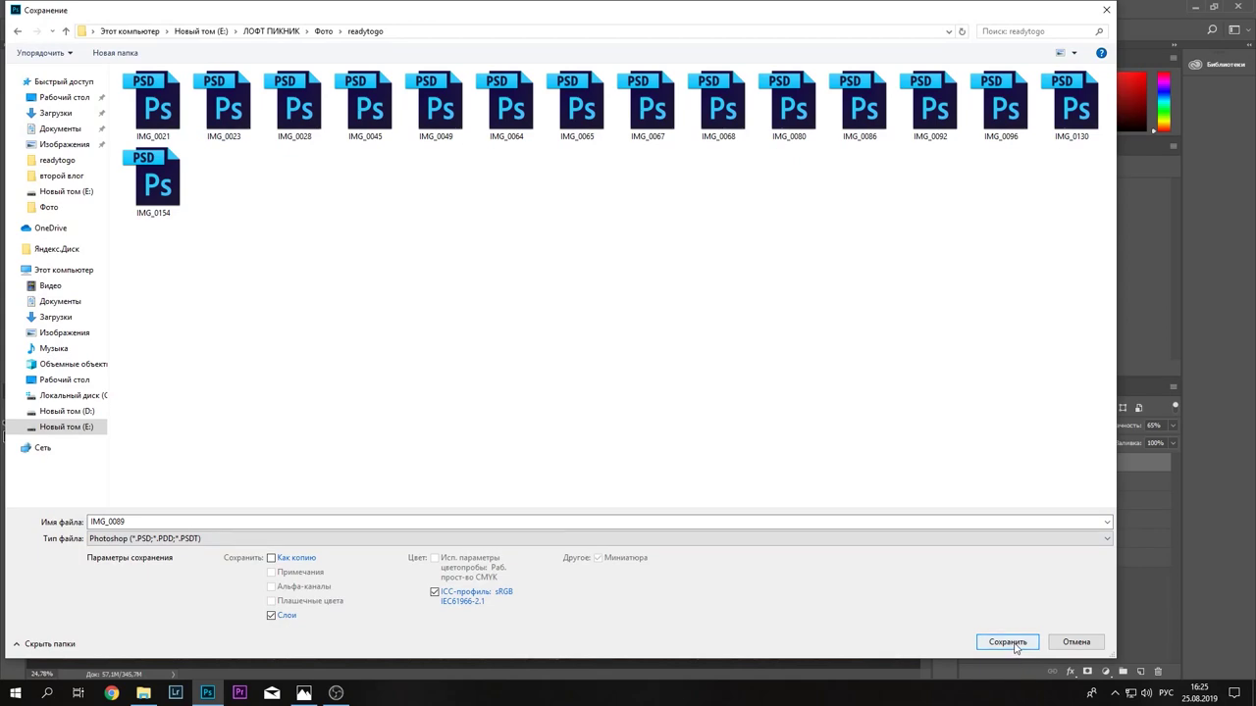
click(1008, 643)
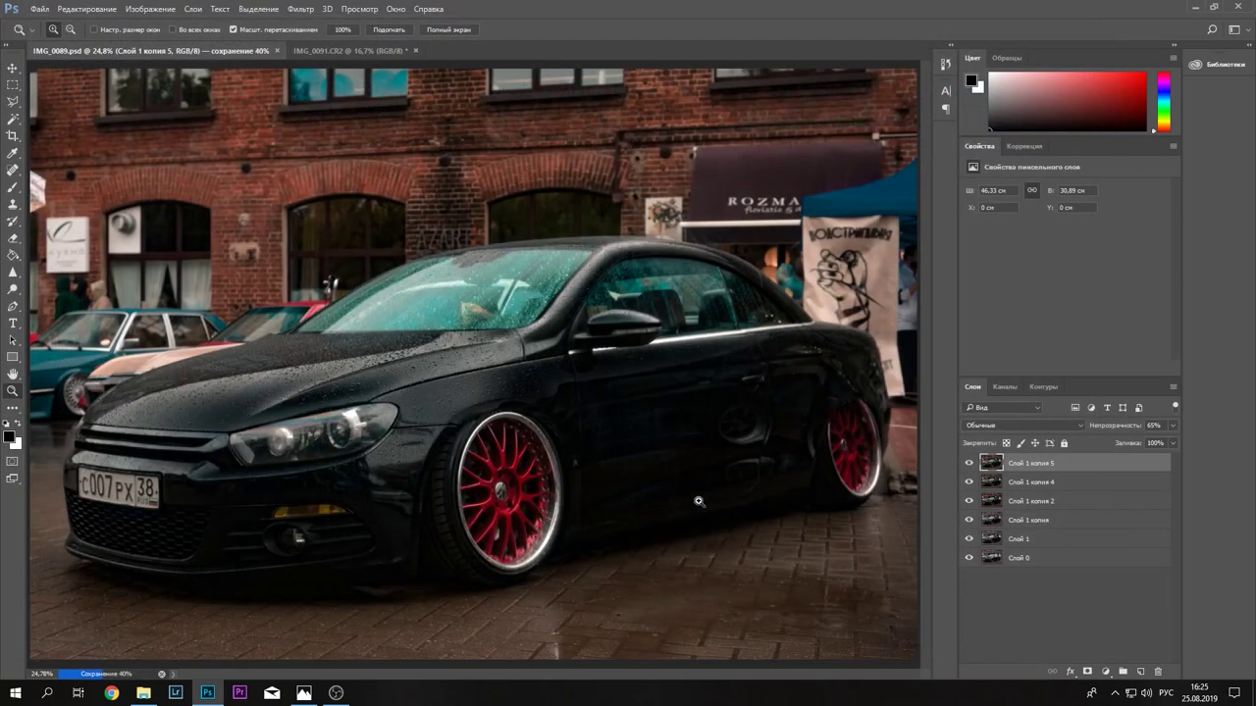